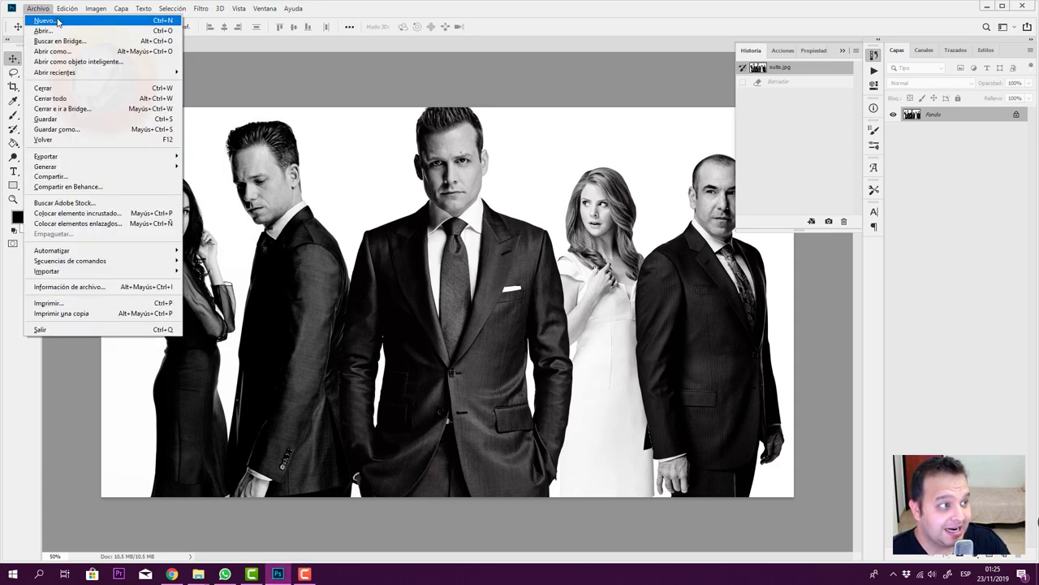
Try opening the portrait .jfif file and dismiss the wrong-document-type error
left_click(45, 30)
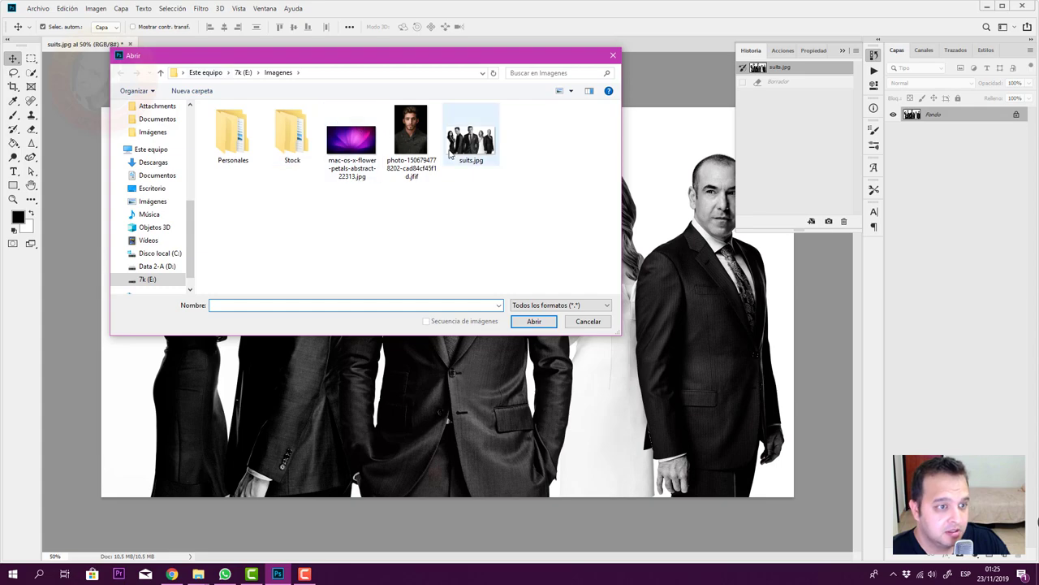
double_click(424, 137)
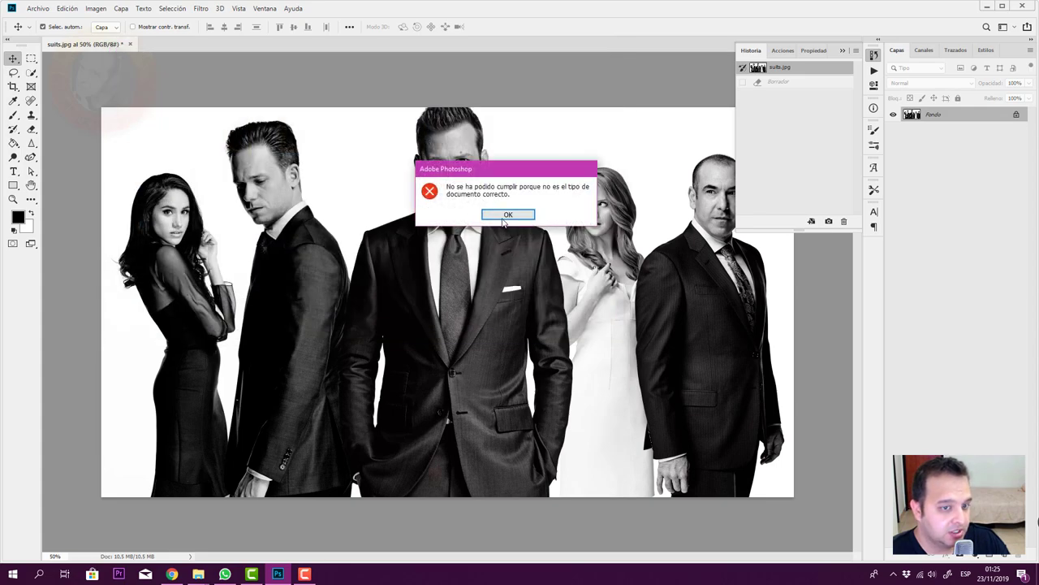
left_click(496, 213)
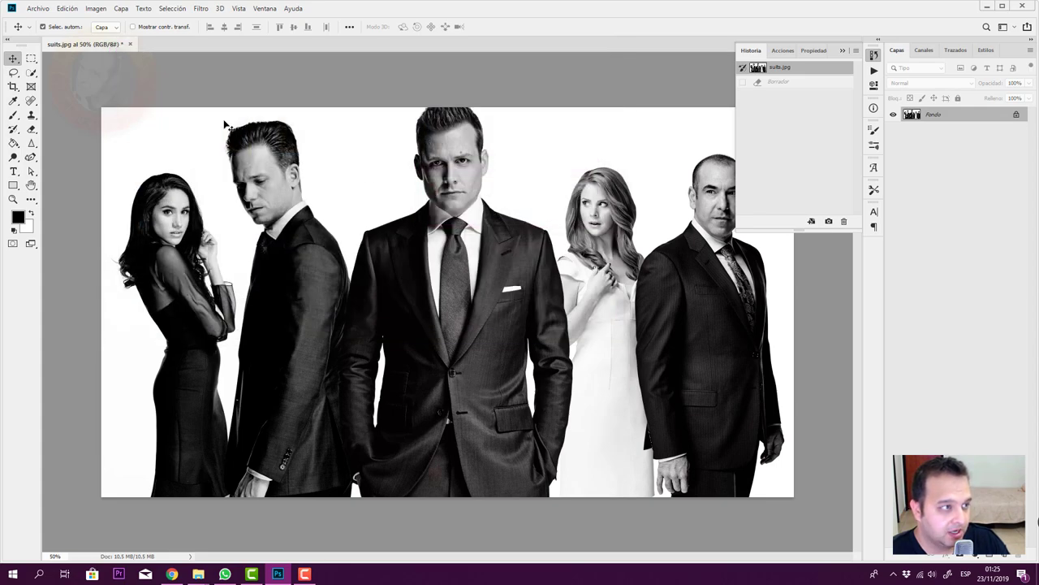
Open the bearded man's albert-dera JPG from Descargas, keeping its embedded colour profile
left_click(48, 11)
left_click(45, 29)
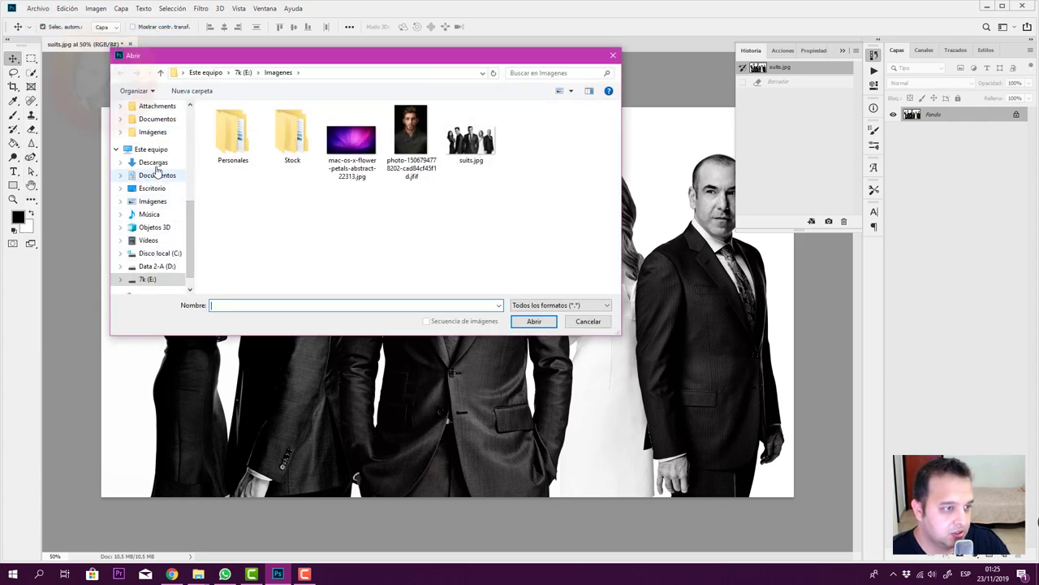
left_click(155, 166)
scroll(226, 203, "down", 2)
scroll(225, 203, "down", 3)
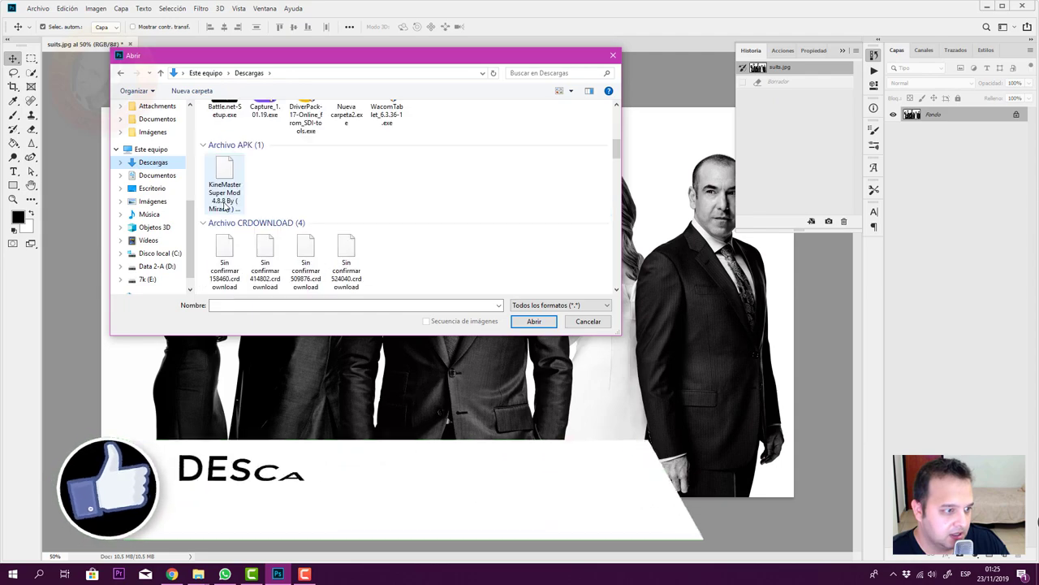
scroll(244, 191, "down", 3)
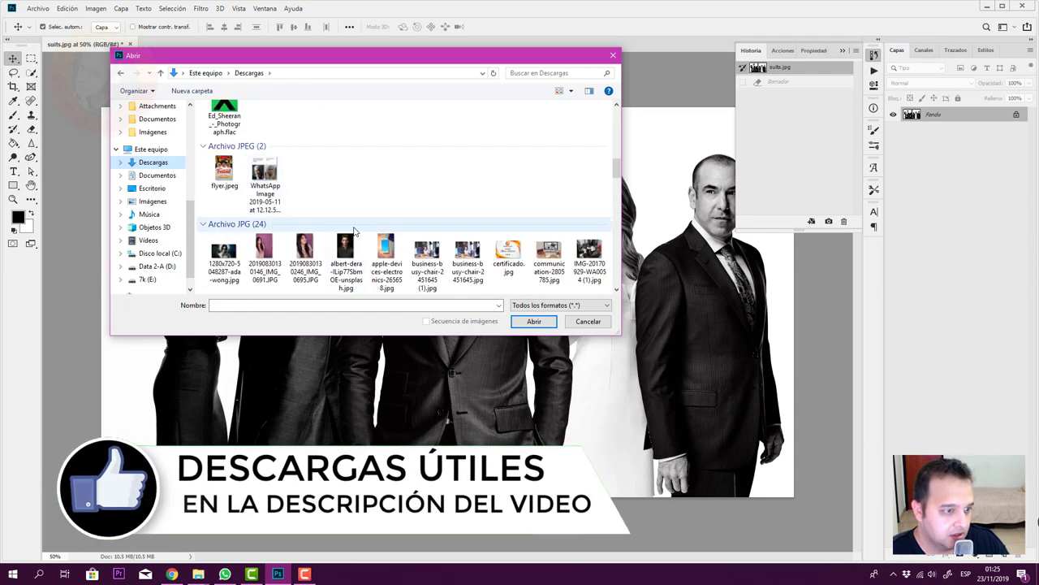
double_click(346, 248)
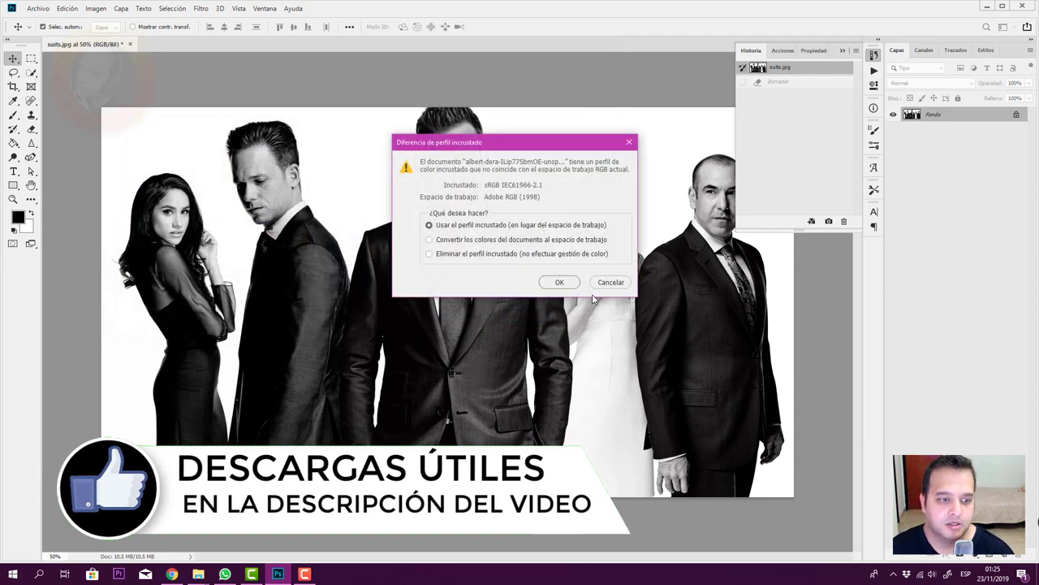
left_click(560, 282)
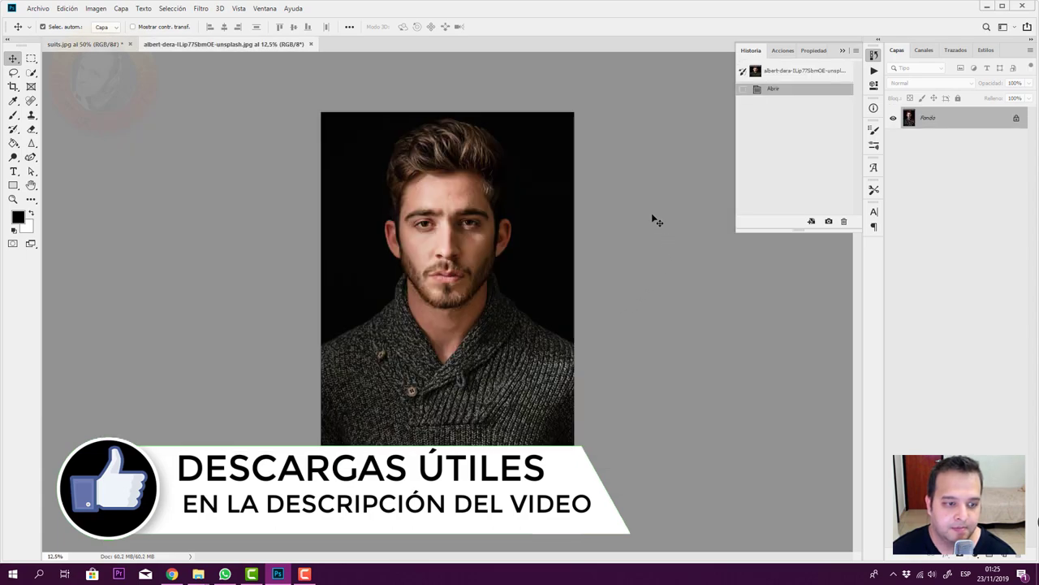
left_click(65, 45)
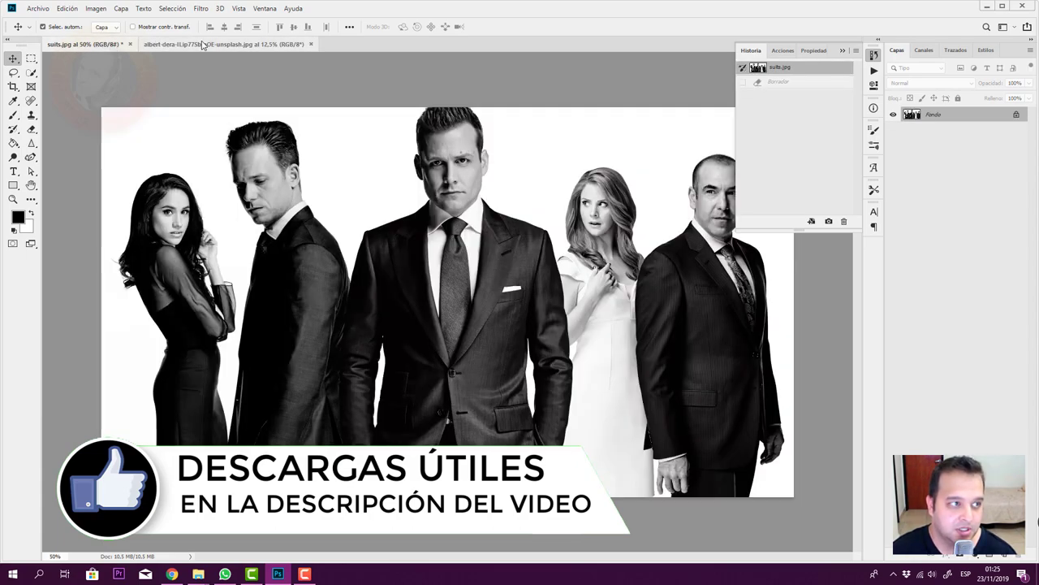
left_click(203, 45)
left_click(115, 46)
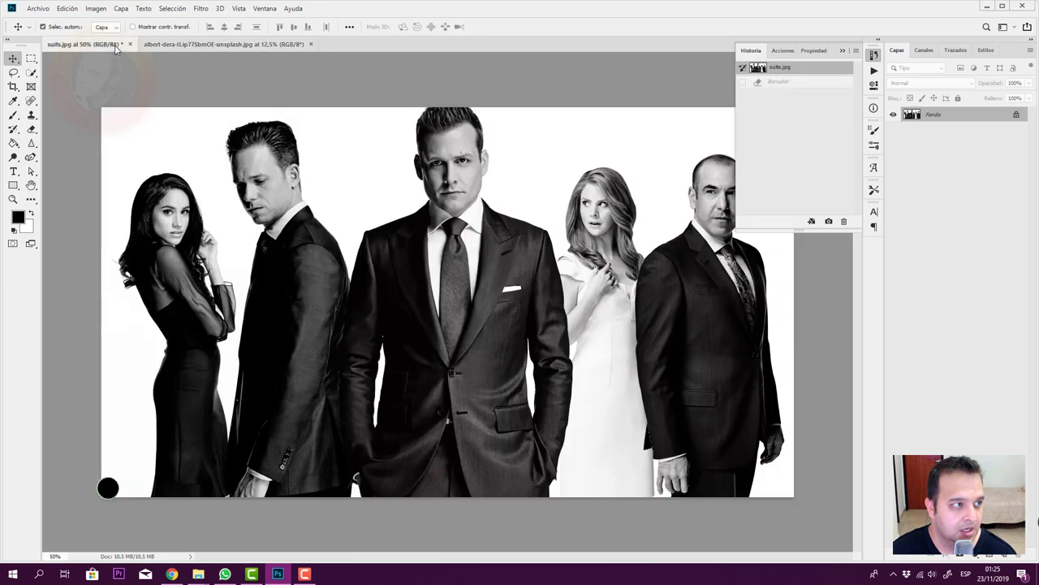
left_click(257, 46)
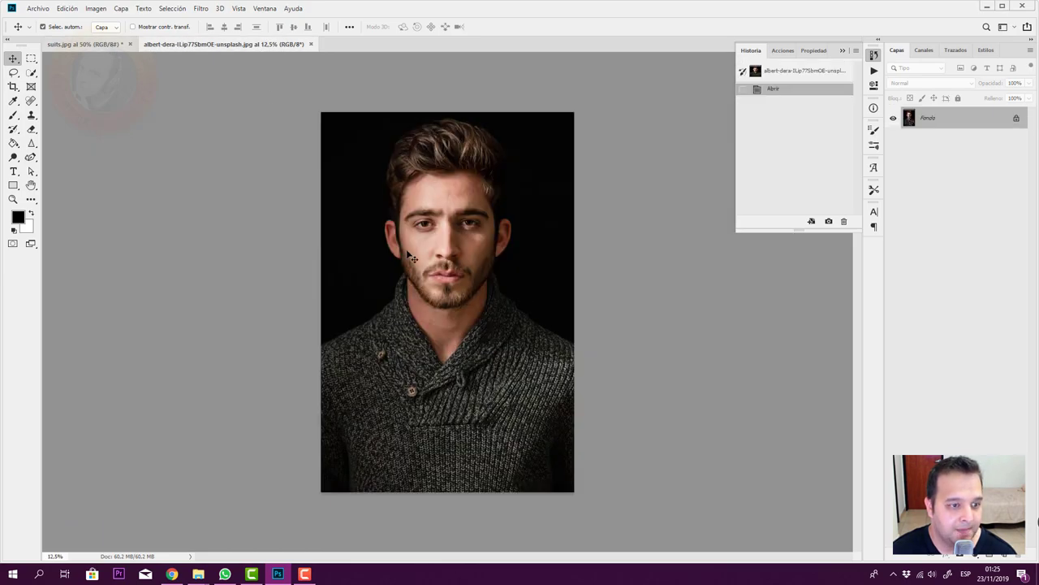
left_click(86, 47)
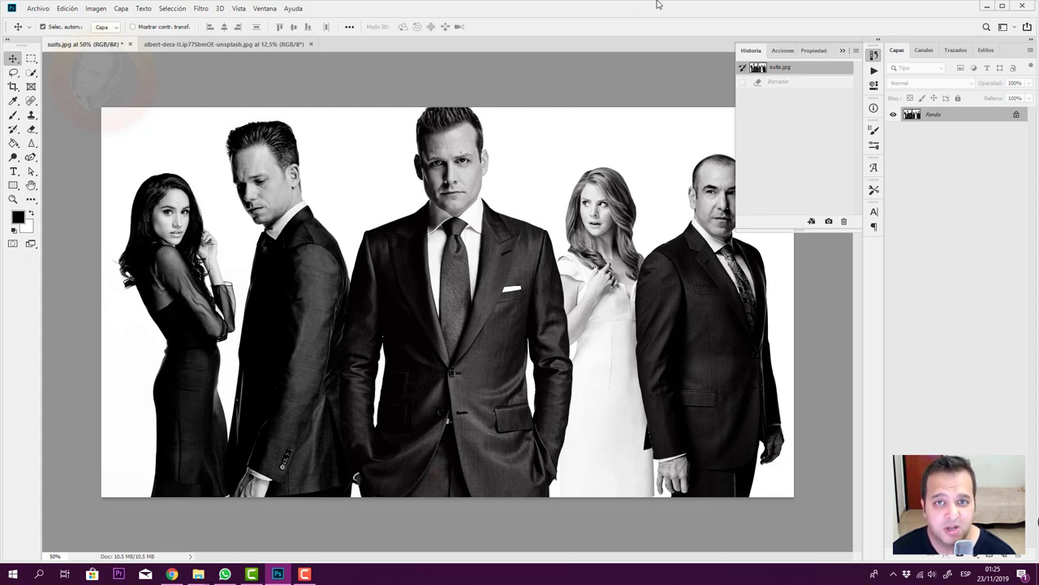
left_click(213, 44)
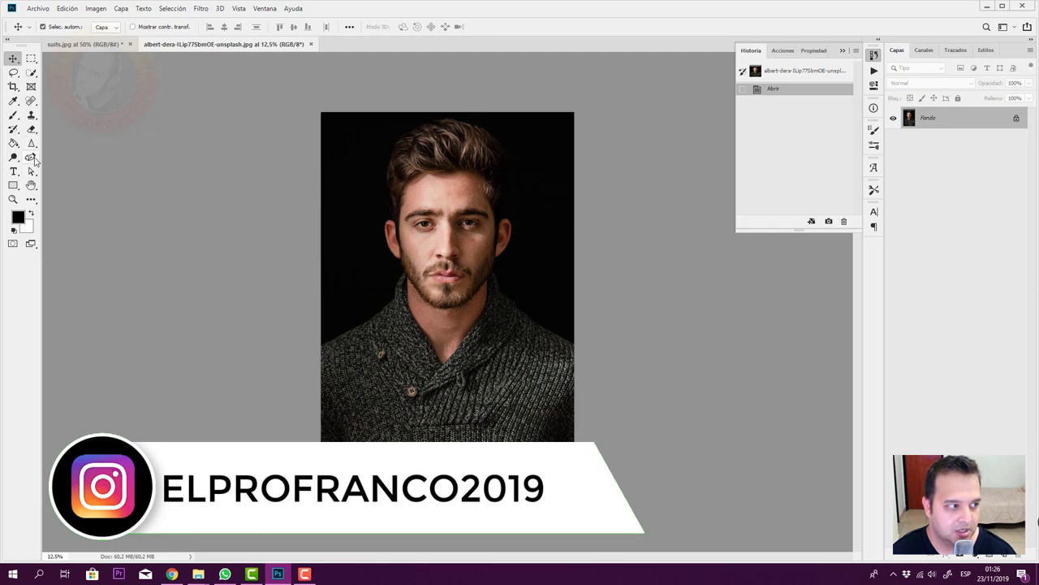
With the freehand Lasso, draw a closed outline around the man's ear, hair and face
left_click(13, 72)
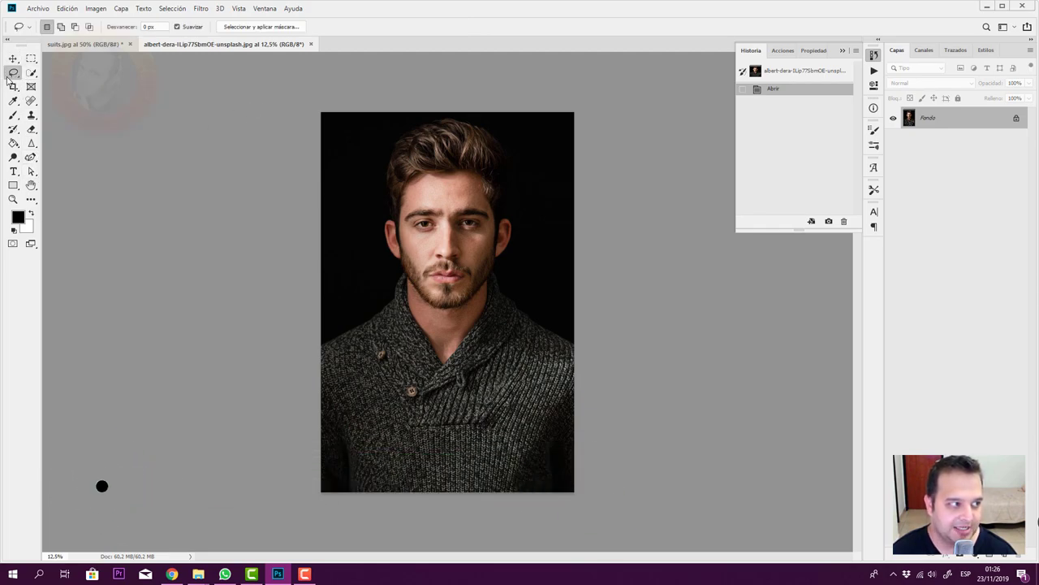
right_click(13, 73)
left_click(44, 74)
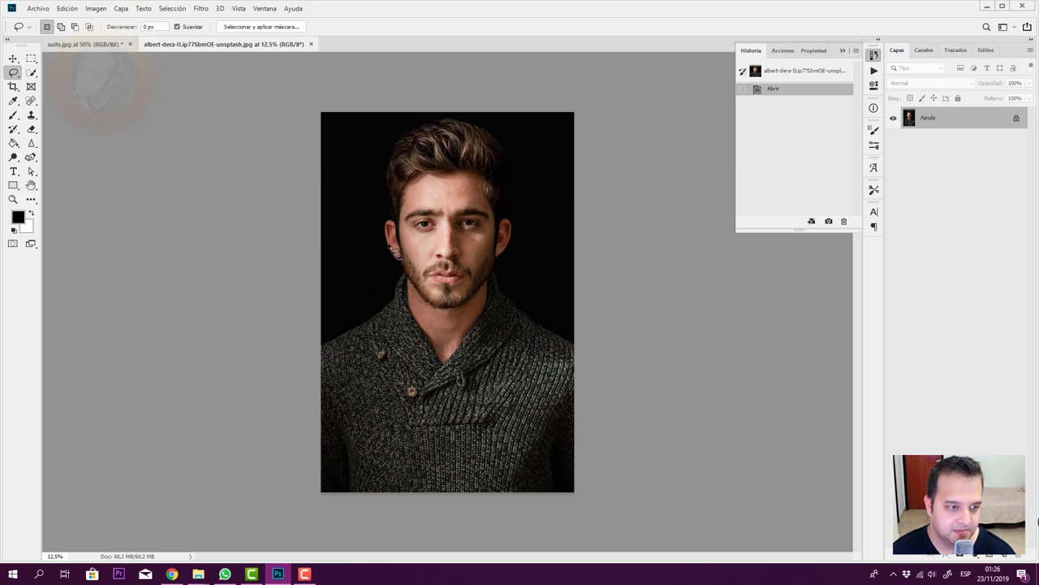
mouse_move(388, 235)
left_mouse_down()
mouse_move(393, 154)
mouse_move(421, 127)
mouse_move(461, 121)
mouse_move(507, 177)
mouse_move(504, 267)
left_mouse_up()
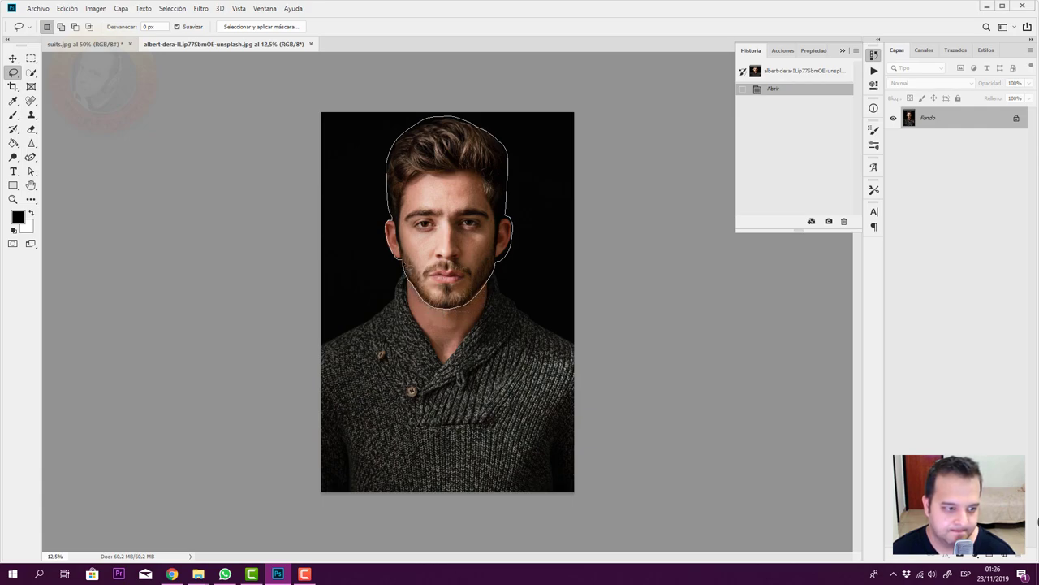
left_click_drag(403, 266, 411, 265)
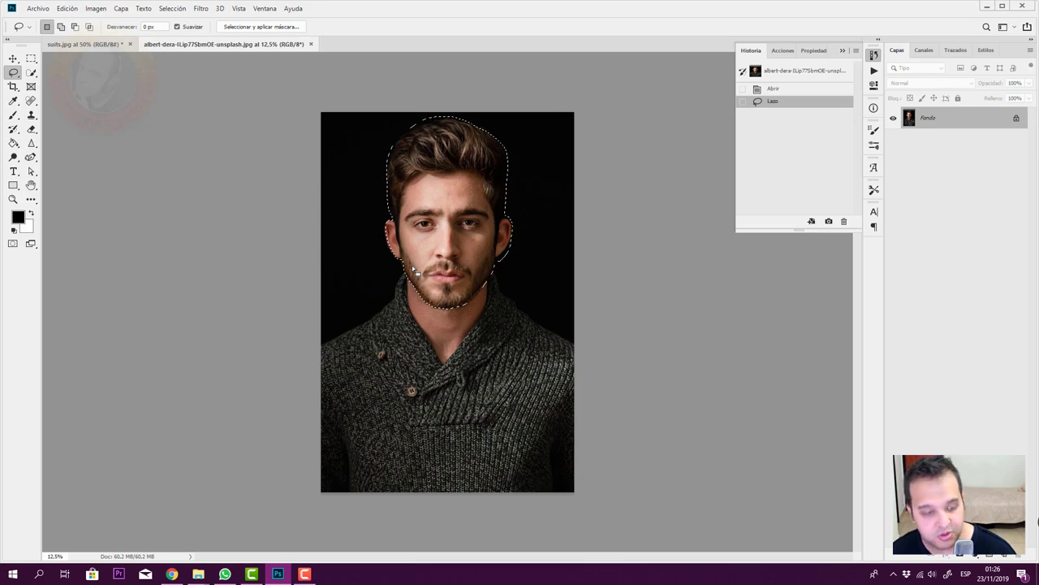
Paste the portrait head into suits.jpg and scale it down over the center man's head
left_click(104, 46)
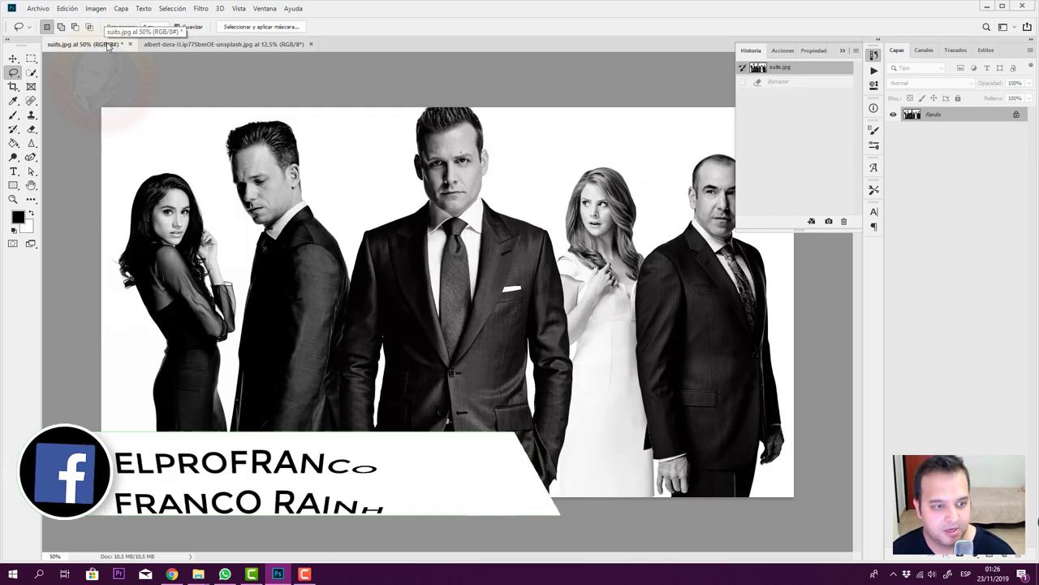
key("ctrl+v")
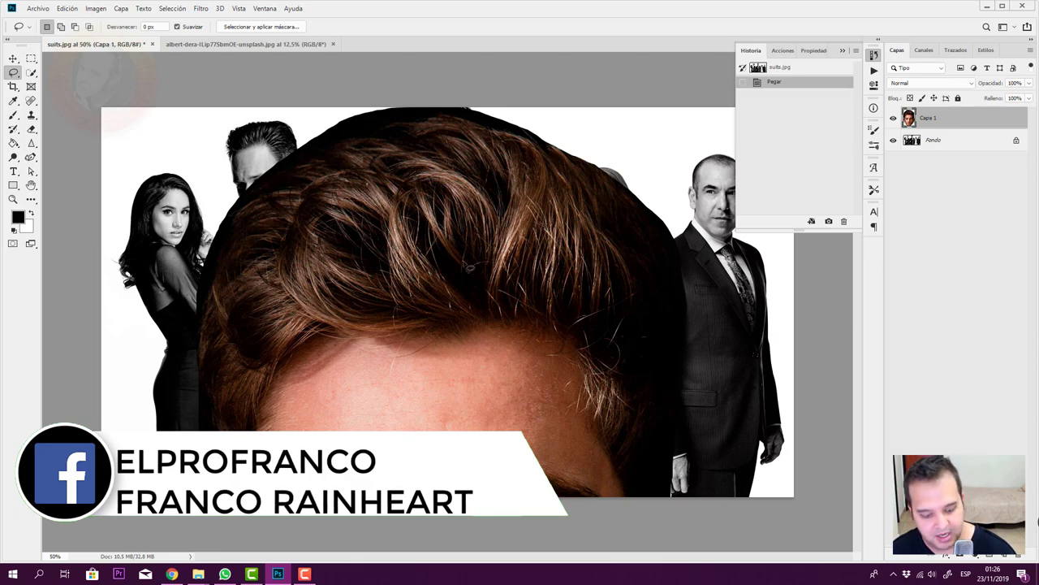
key("ctrl+t")
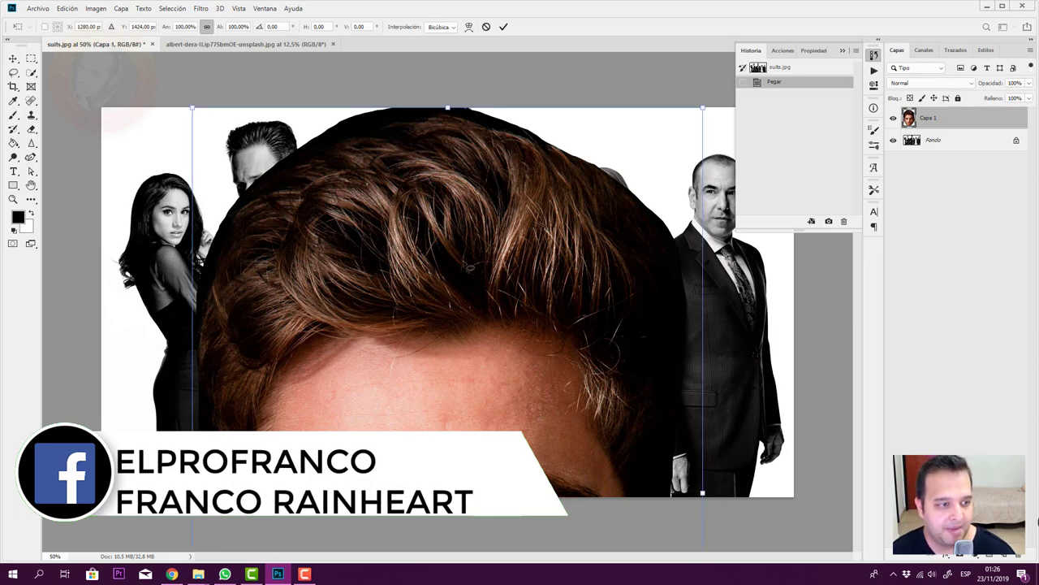
mouse_move(192, 104)
left_mouse_down()
mouse_move(568, 475)
mouse_move(402, 170)
mouse_move(507, 324)
left_mouse_up()
mouse_move(588, 396)
left_mouse_down()
mouse_move(463, 126)
mouse_move(498, 205)
left_mouse_up()
left_click_drag(530, 134, 512, 216)
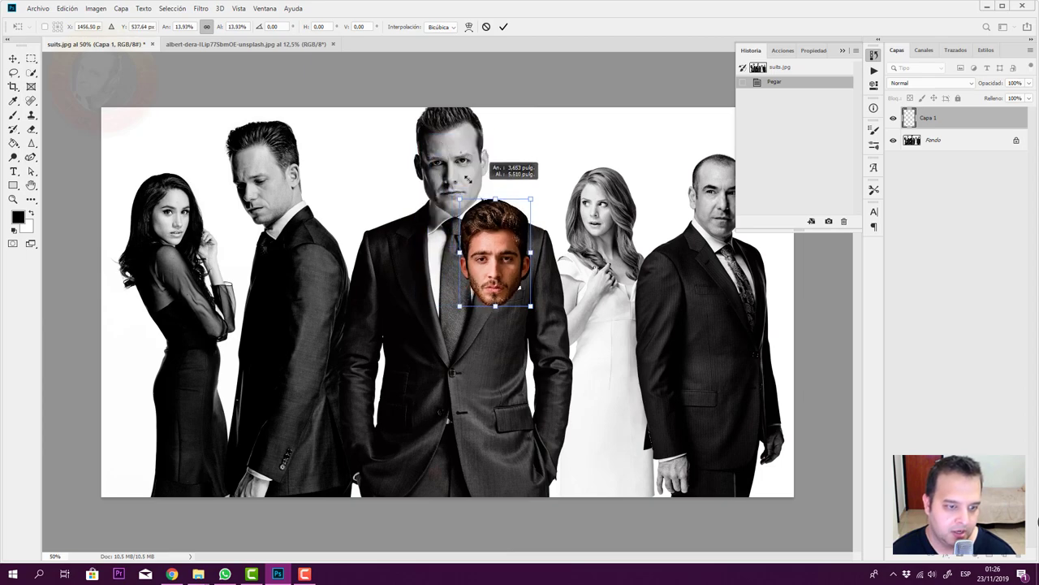
left_click_drag(488, 260, 446, 161)
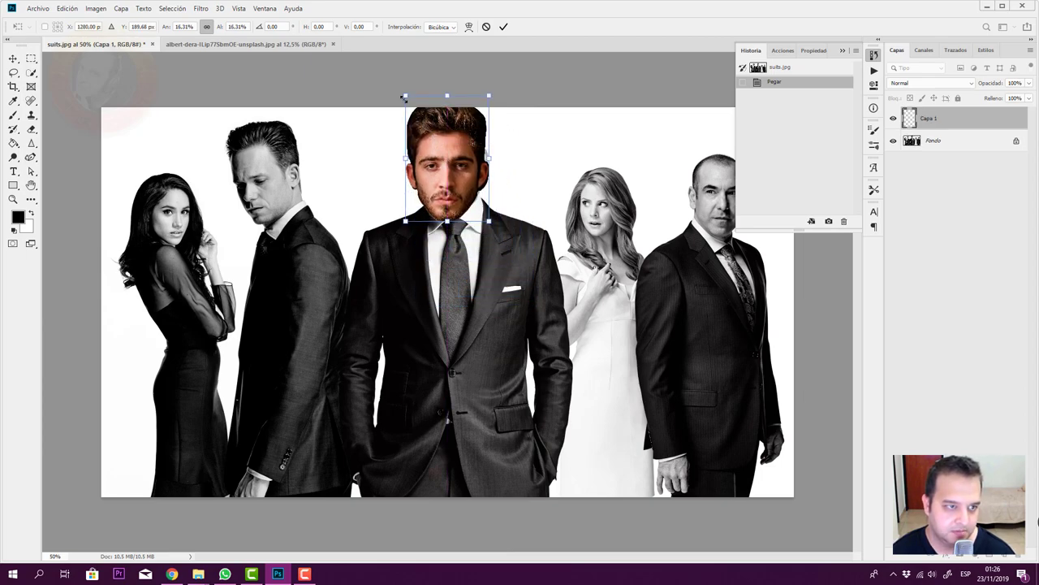
left_click_drag(408, 100, 415, 106)
left_click_drag(469, 173, 487, 185)
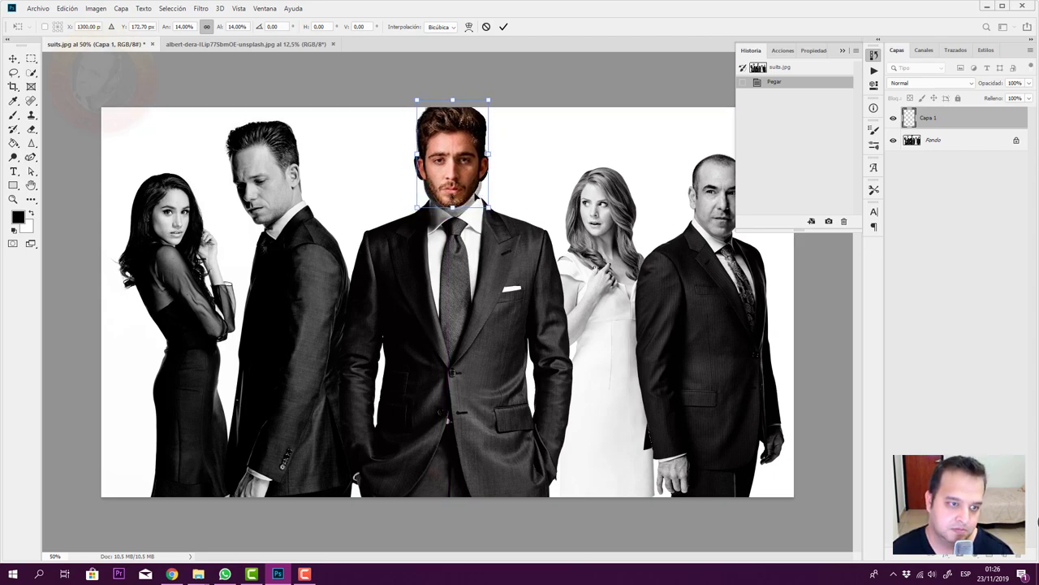
Nudge the pasted face into exact position and commit the transform
left_click_drag(477, 197, 488, 206)
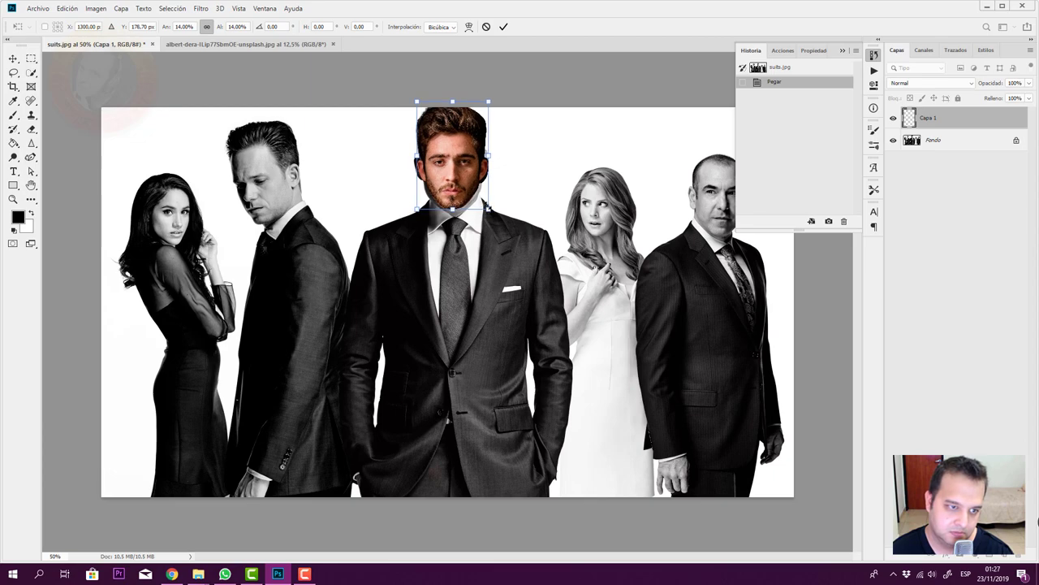
key("Down")
key("Down")
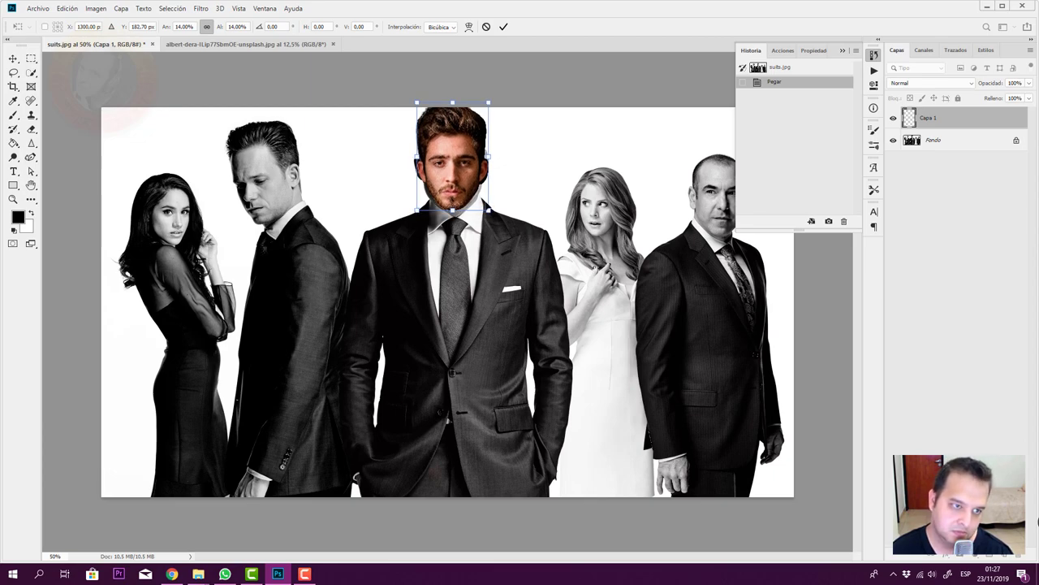
key("Right")
key("Right")
key("Left")
key("Left")
key("Down")
key("Down")
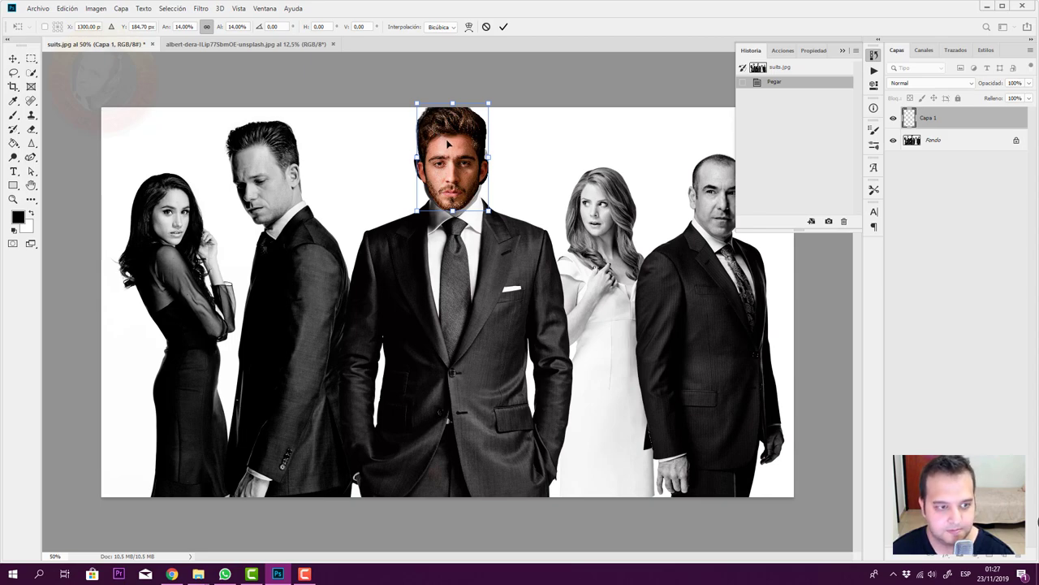
key("Return")
key("l")
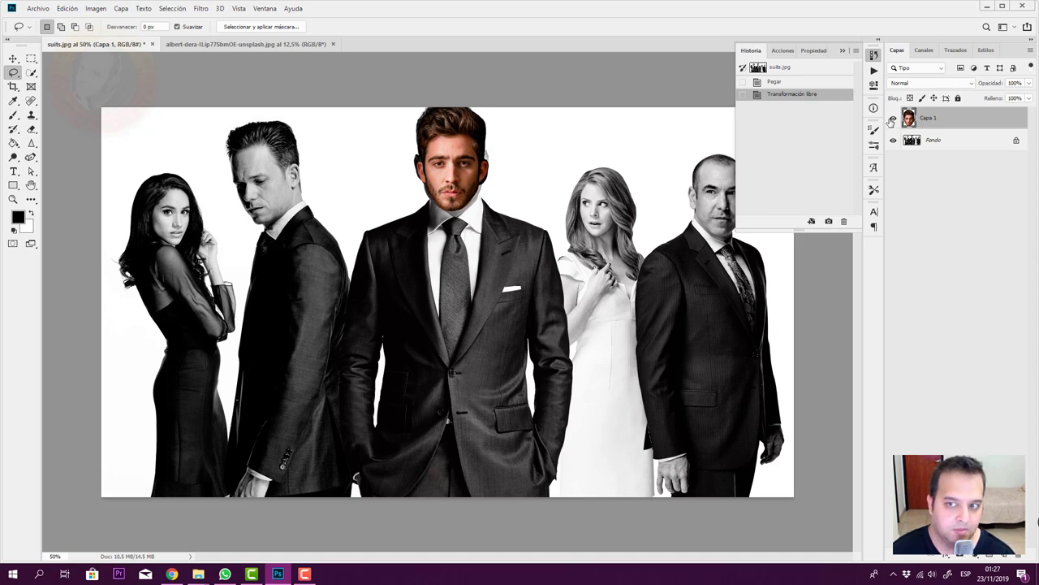
Toggle the pasted face layer's visibility to compare, then desaturate the face
left_click(893, 120)
left_click(894, 119)
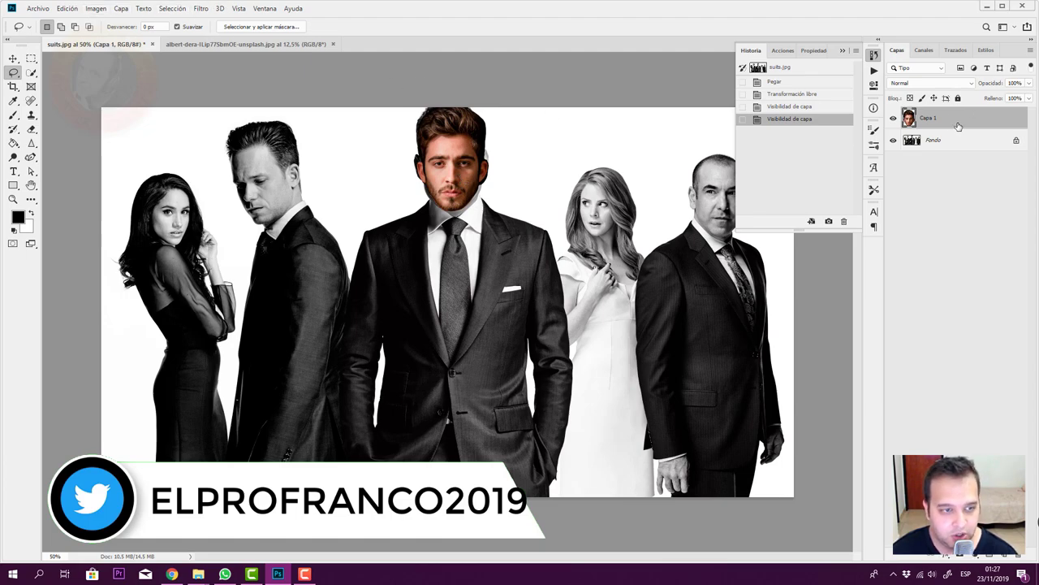
left_click(96, 10)
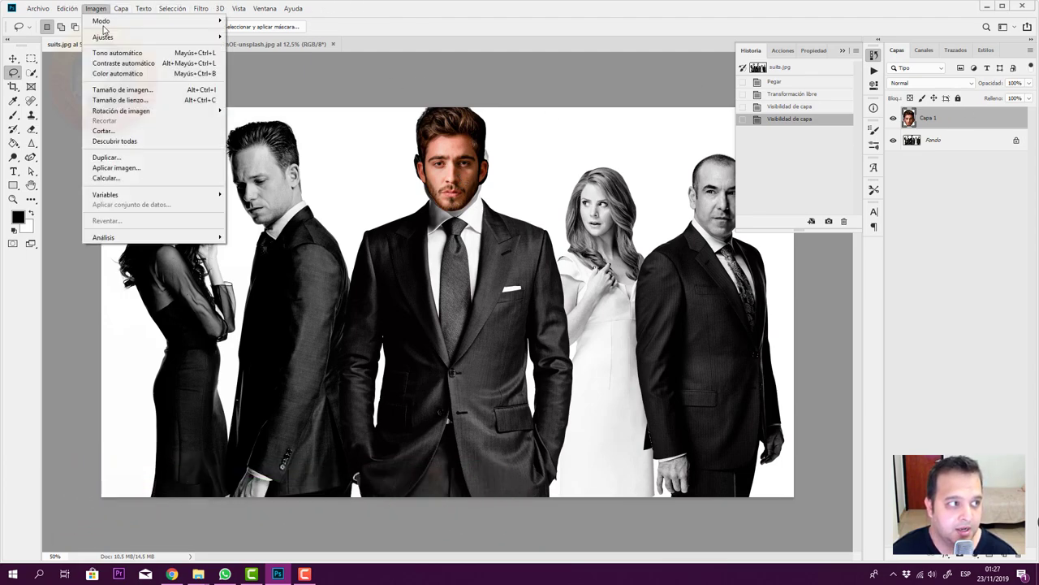
mouse_move(103, 36)
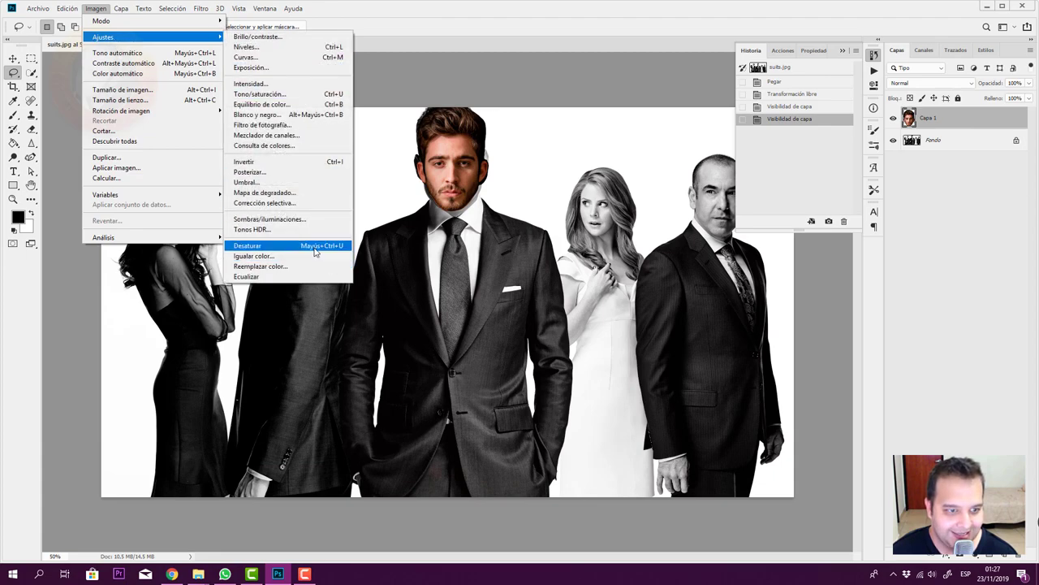
left_click(315, 252)
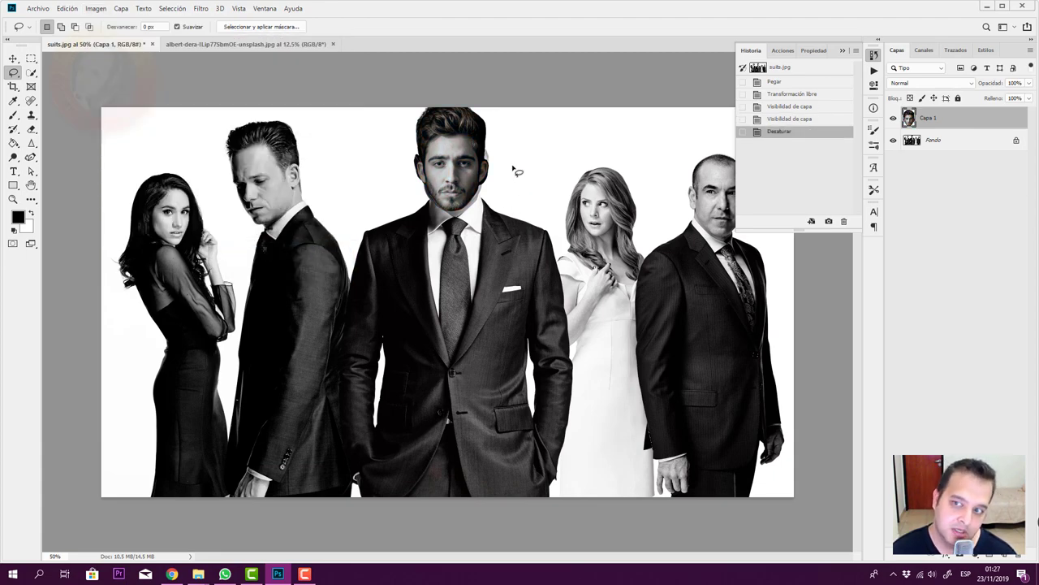
Close the albert-dera portrait document and bring up the Imagen > Ajustes list again
left_click(99, 8)
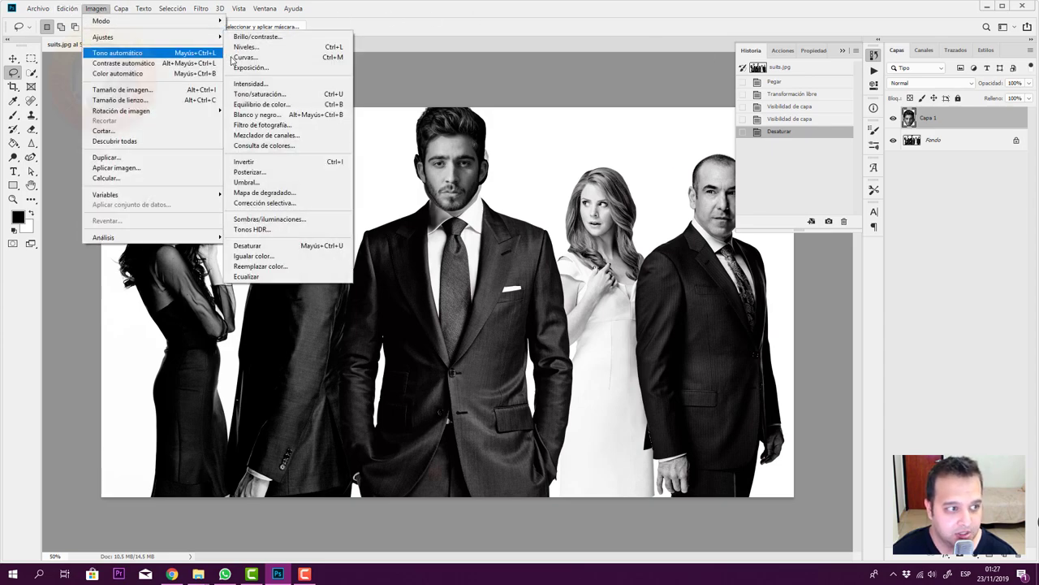
left_click(441, 28)
left_click(285, 47)
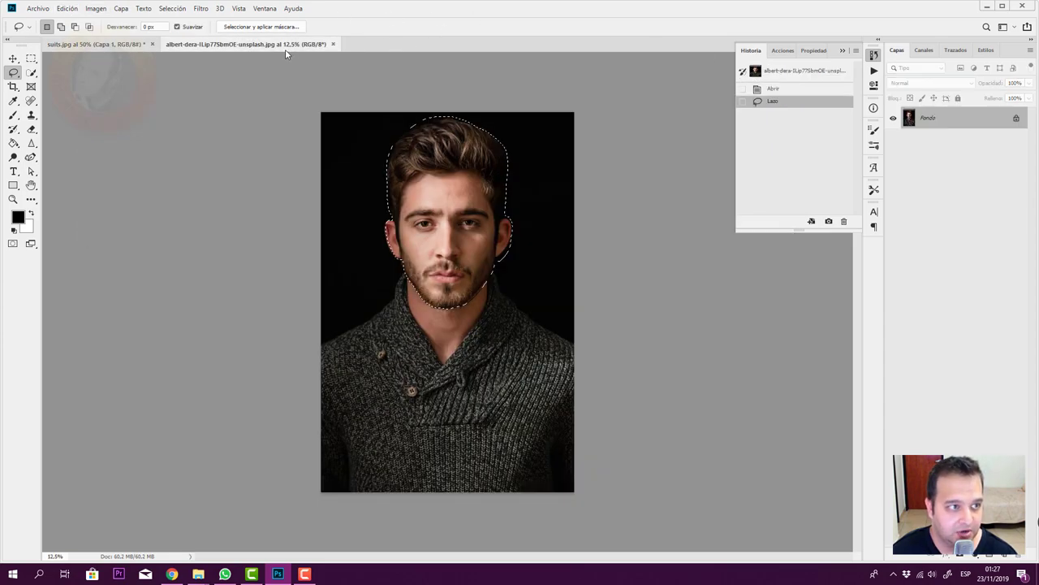
left_click(333, 44)
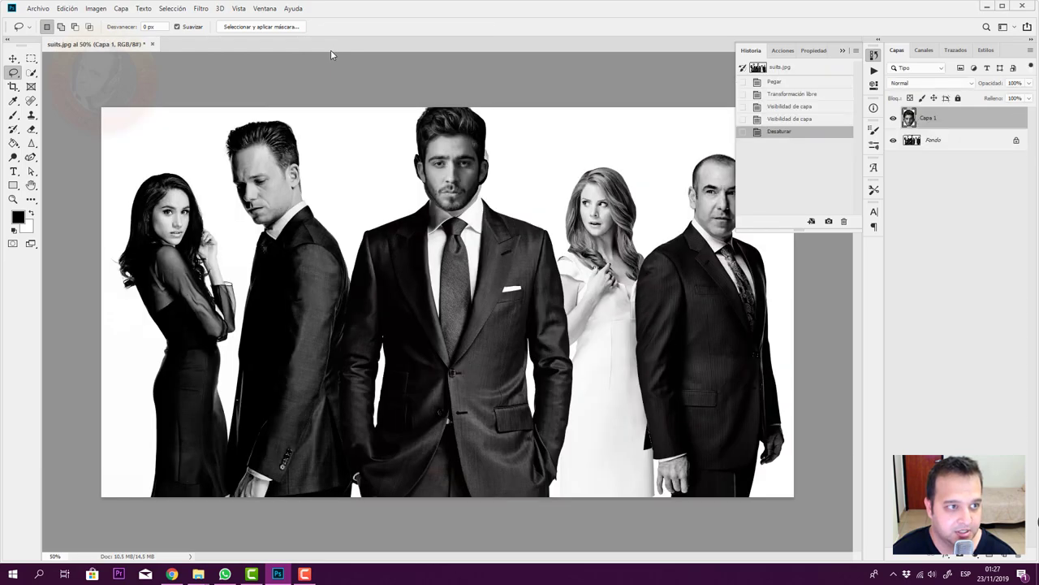
left_click(96, 8)
mouse_move(103, 36)
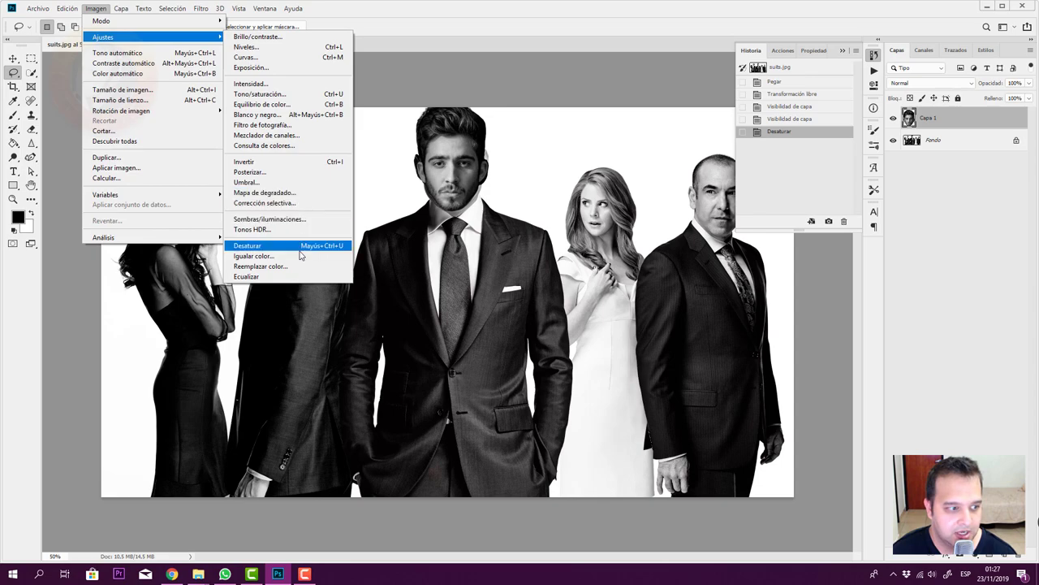
Apply Igualar color with Origen suits.jpg, Capa Fondo, and Transición raised partway
left_click(254, 256)
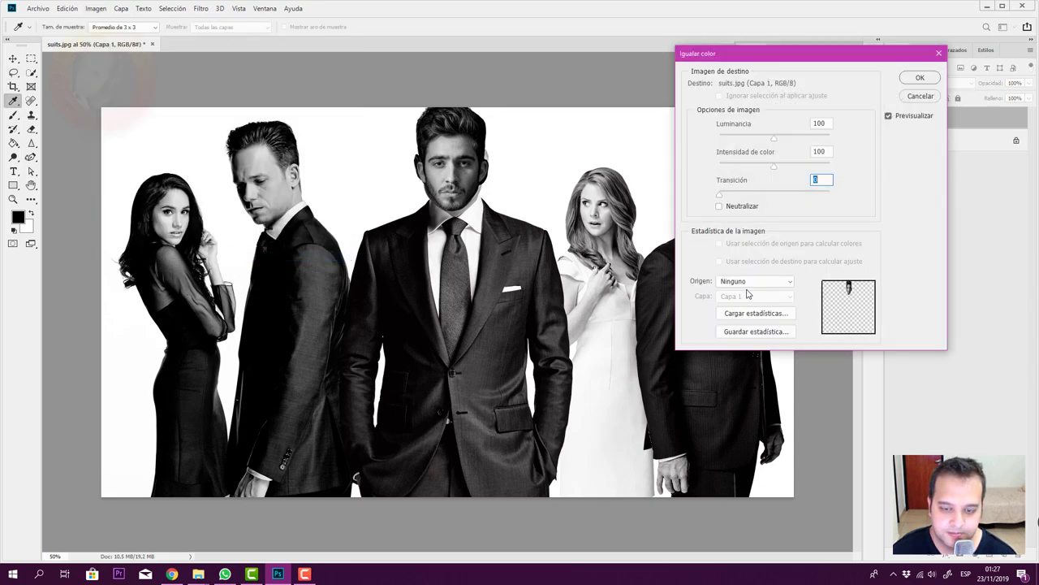
left_click(742, 281)
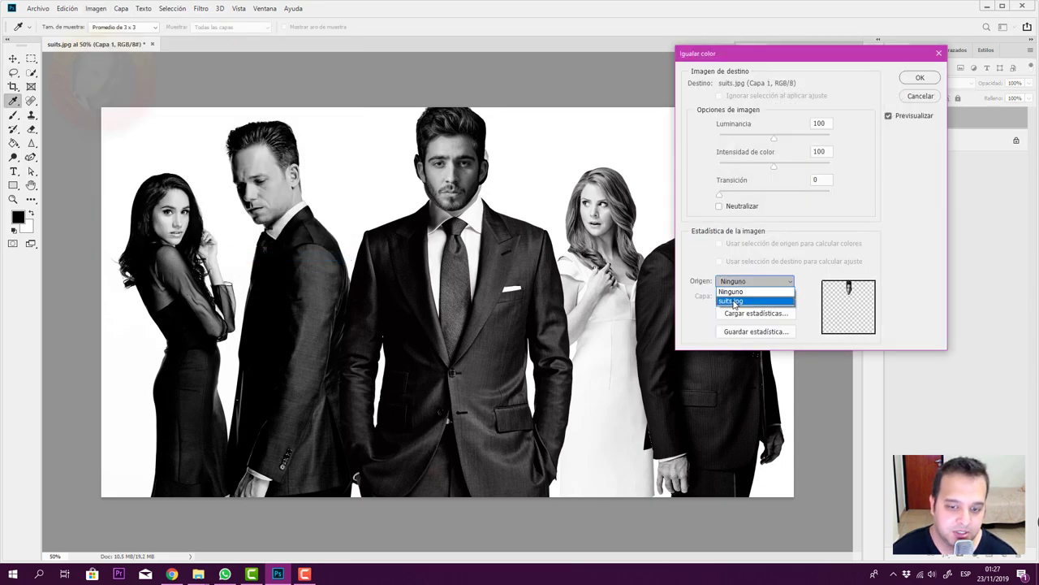
left_click(735, 302)
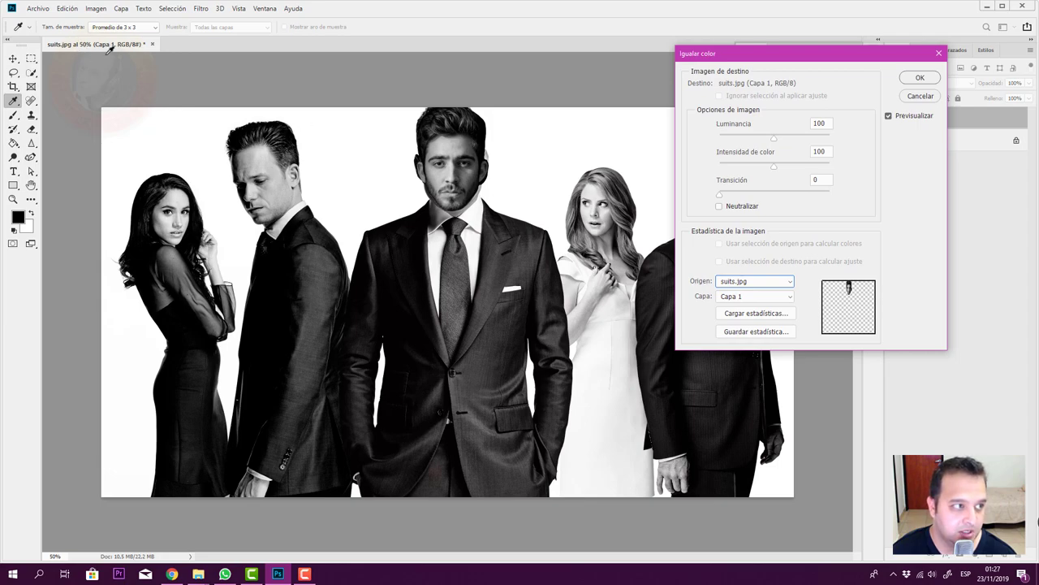
left_click(771, 297)
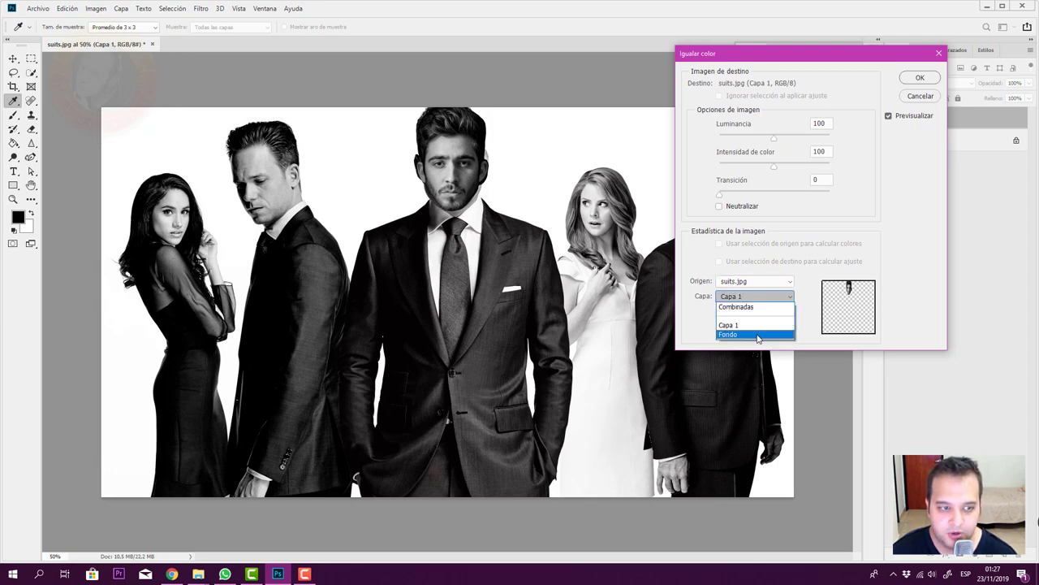
left_click(757, 335)
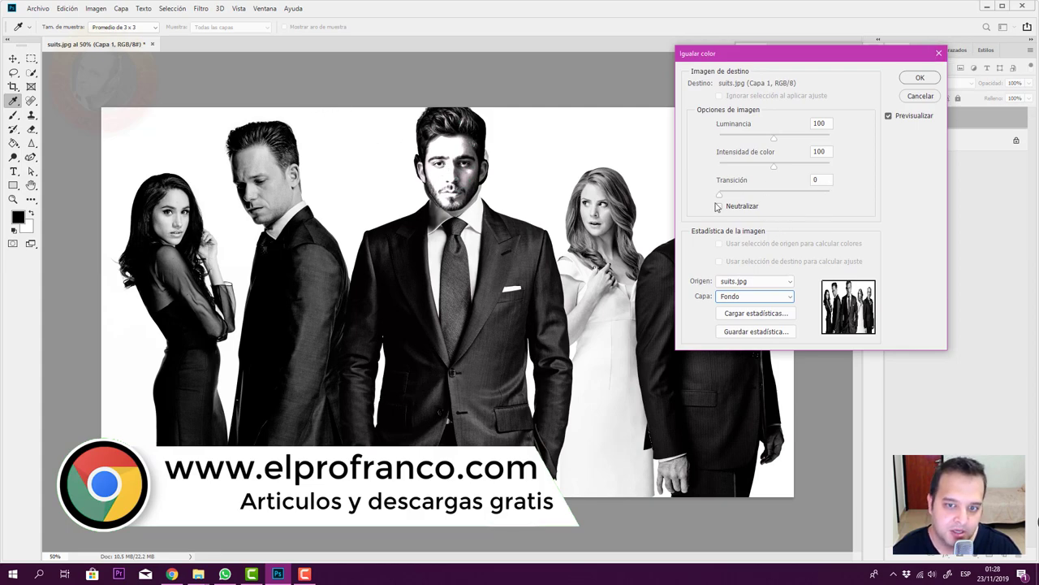
left_click_drag(725, 195, 766, 200)
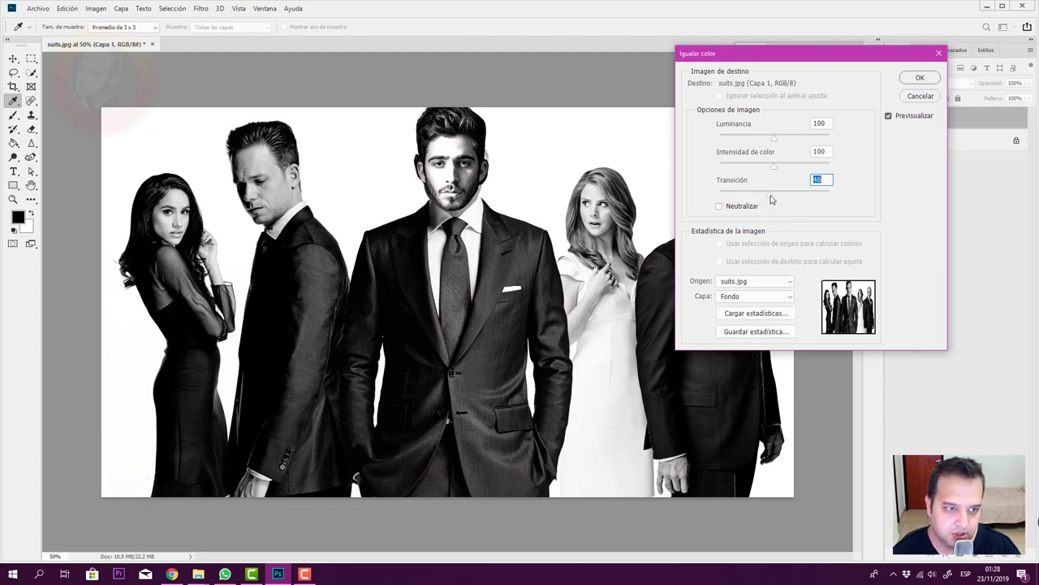
left_click(913, 80)
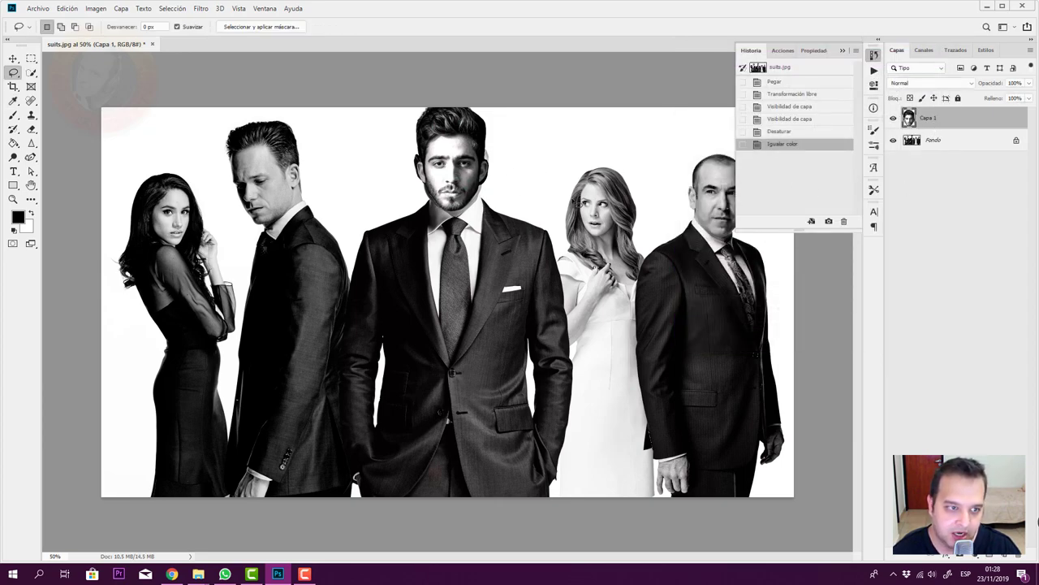
Flip the pasted head horizontally and nudge it into place over the center man
right_click(457, 175)
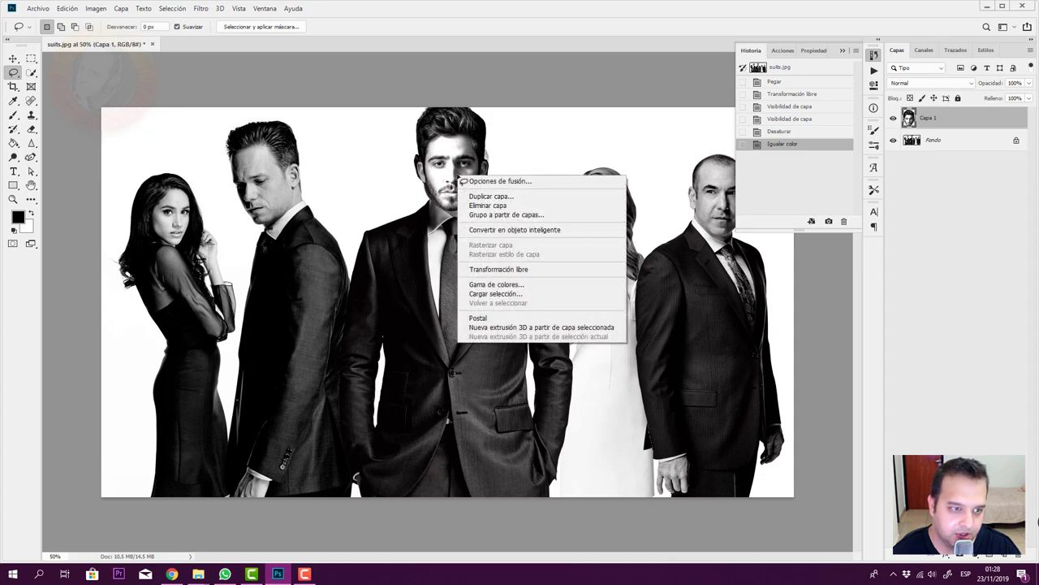
left_click(515, 275)
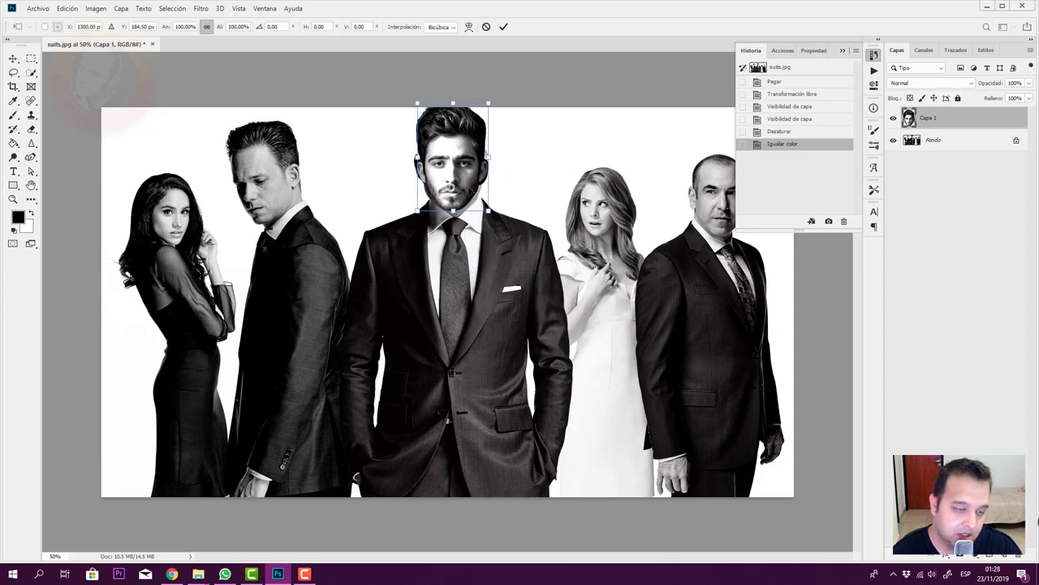
right_click(472, 189)
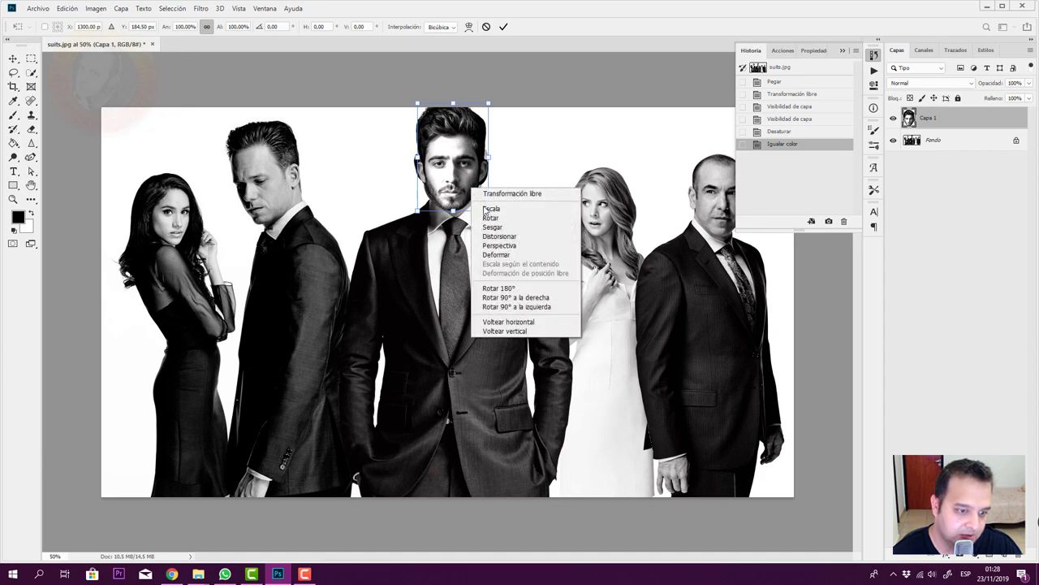
left_click(539, 323)
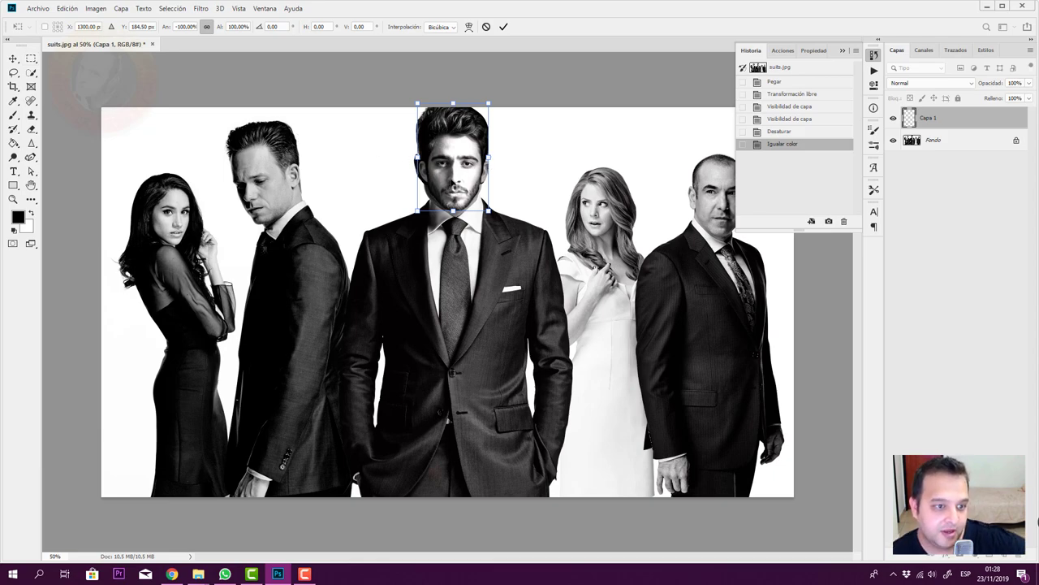
left_click_drag(468, 188, 467, 188)
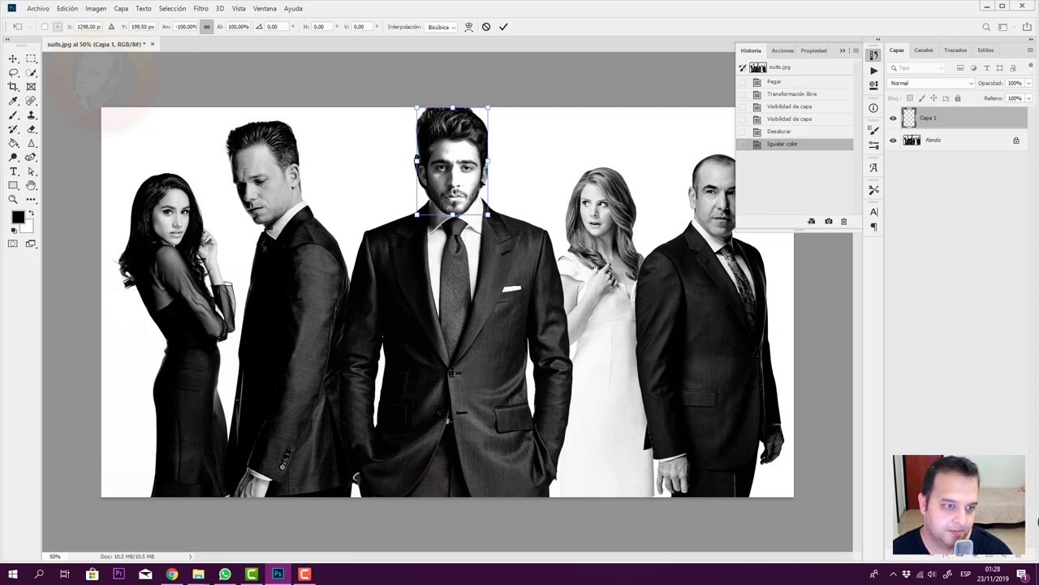
key("Up")
key("Up")
key("Up")
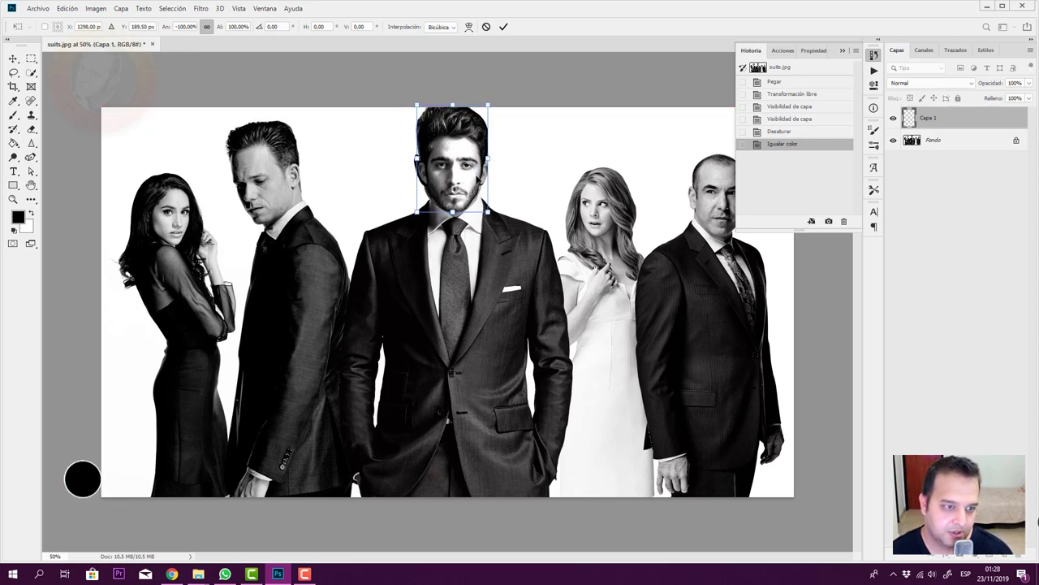
key("Return")
key("l")
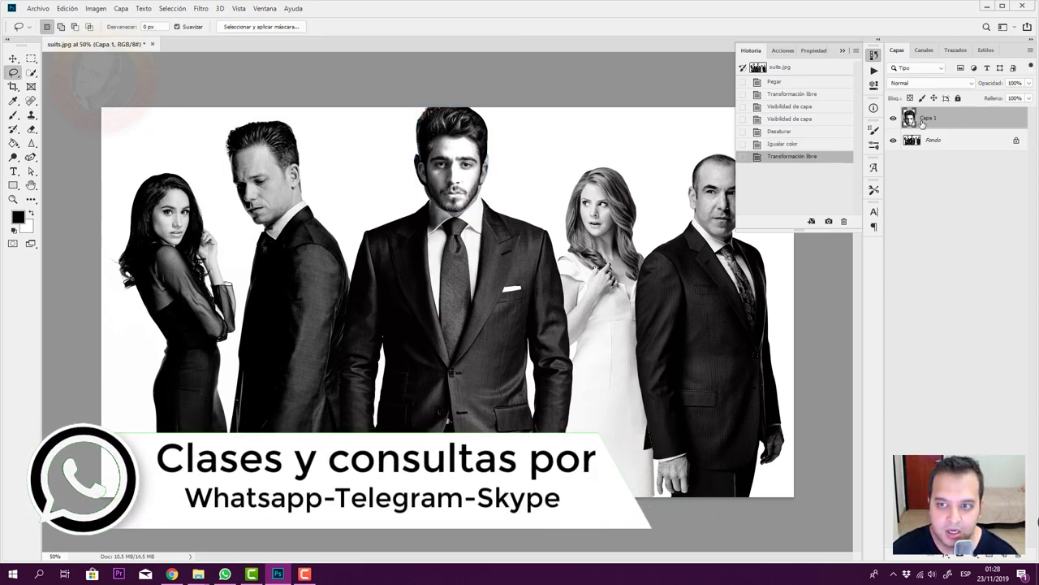
Hide Capa 1 and lasso the center man's original head, redoing a mistaken first outline
left_click(893, 118)
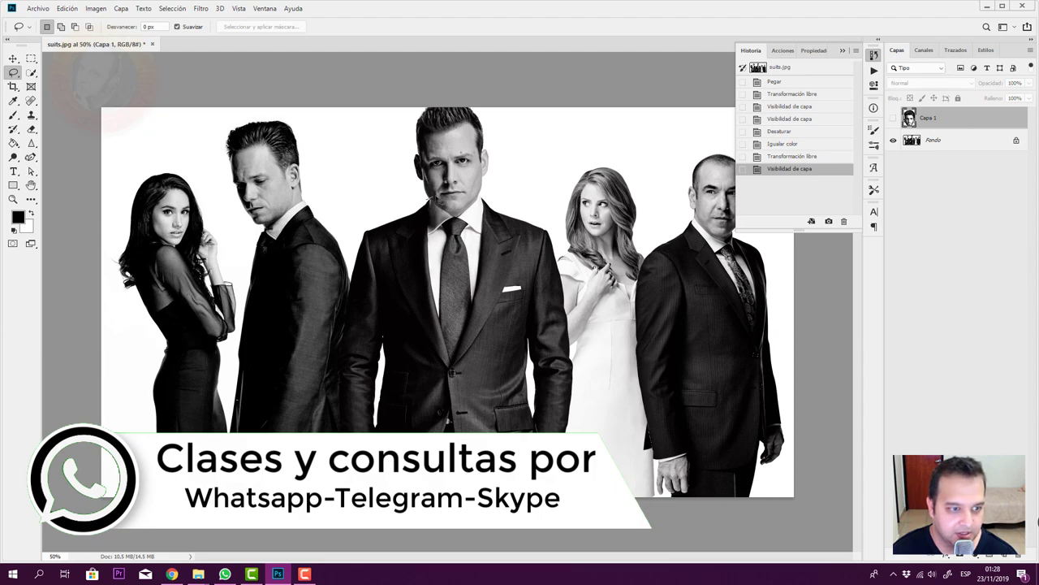
left_click_drag(428, 198, 484, 195)
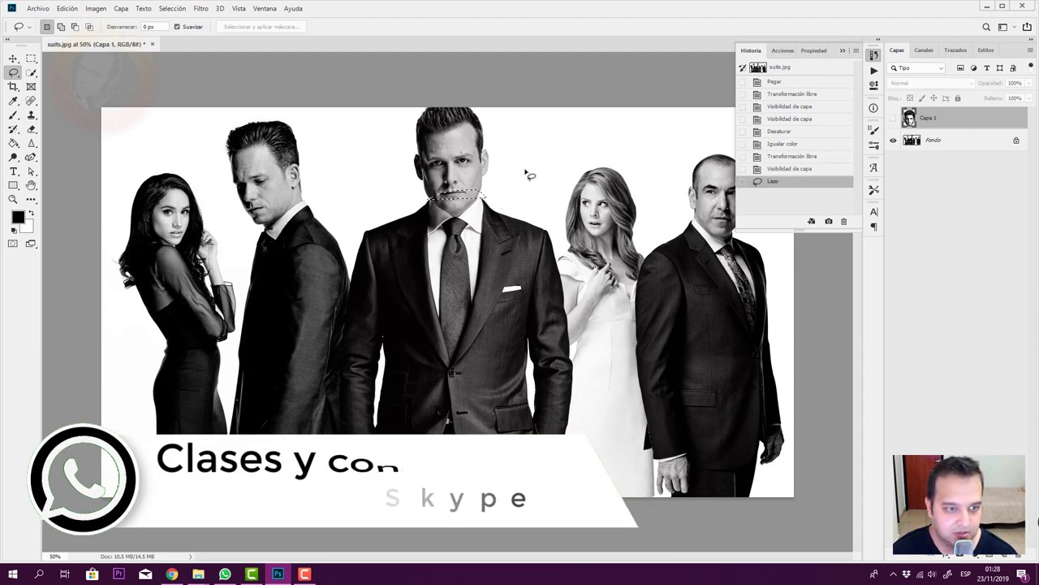
key("ctrl+d")
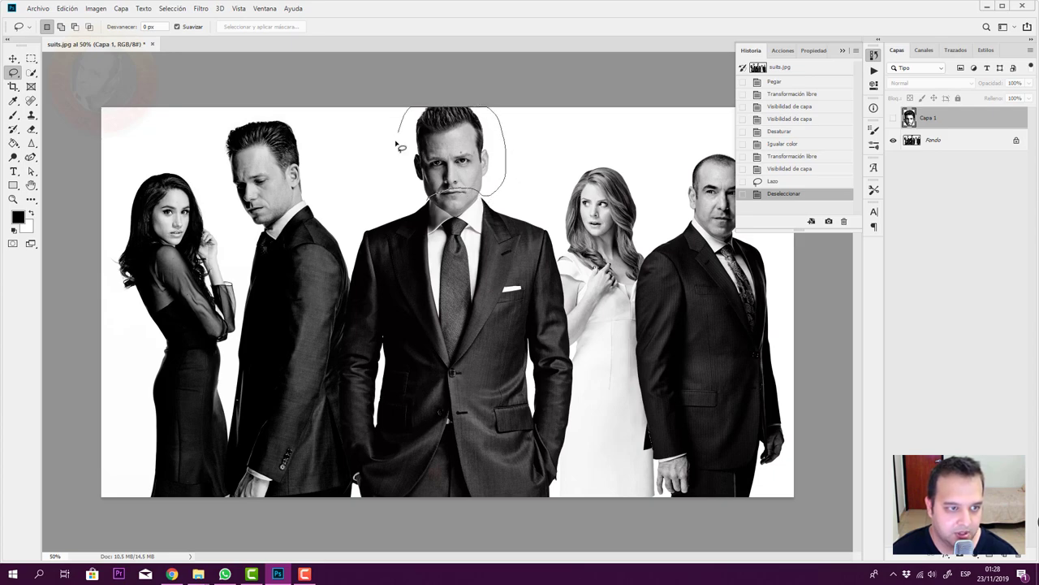
left_click_drag(486, 199, 402, 151)
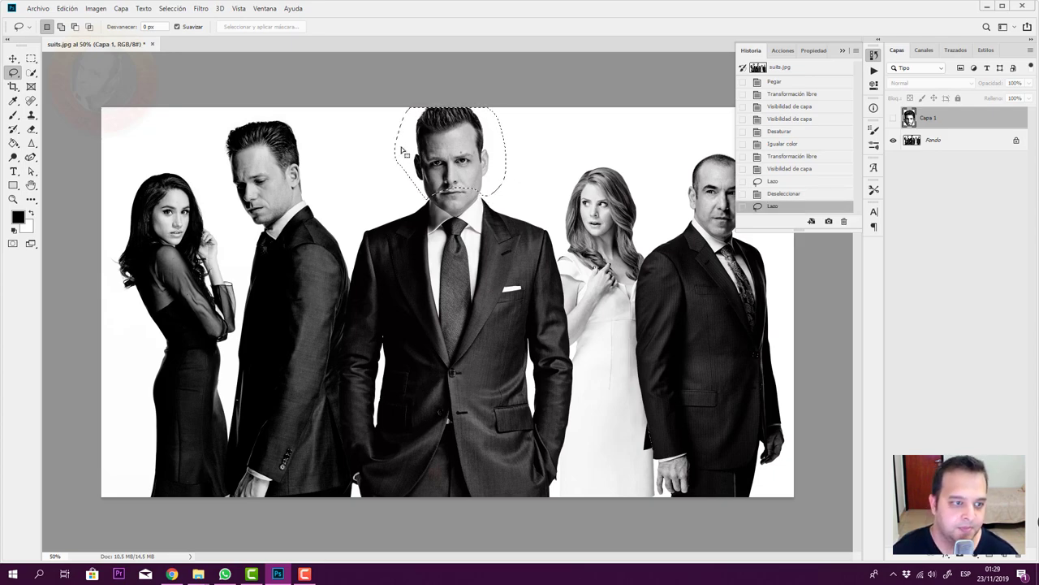
Make Fondo active and fill the selected head area using Según el contenido
right_click(460, 105)
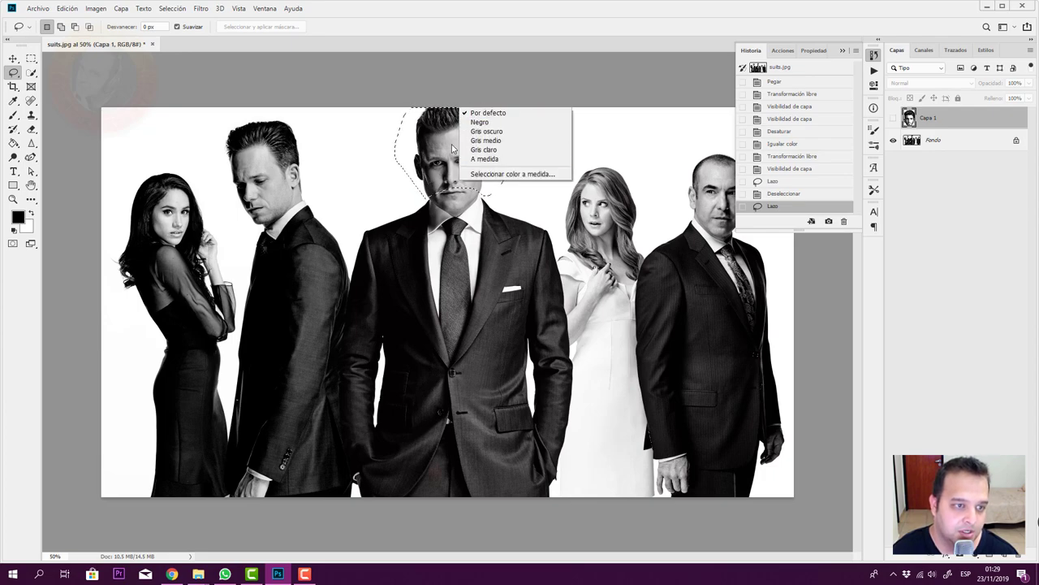
right_click(446, 142)
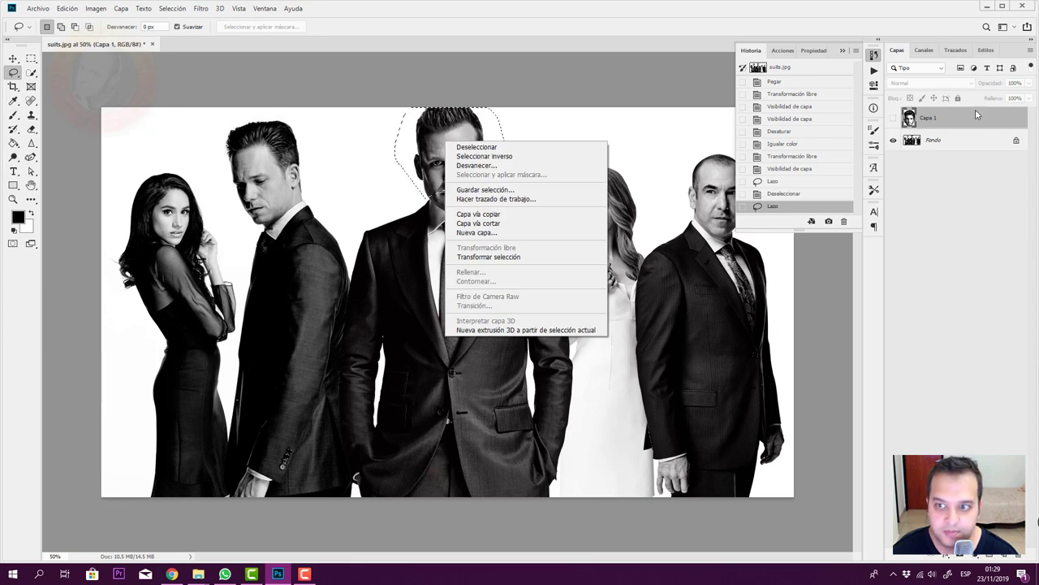
left_click(942, 144)
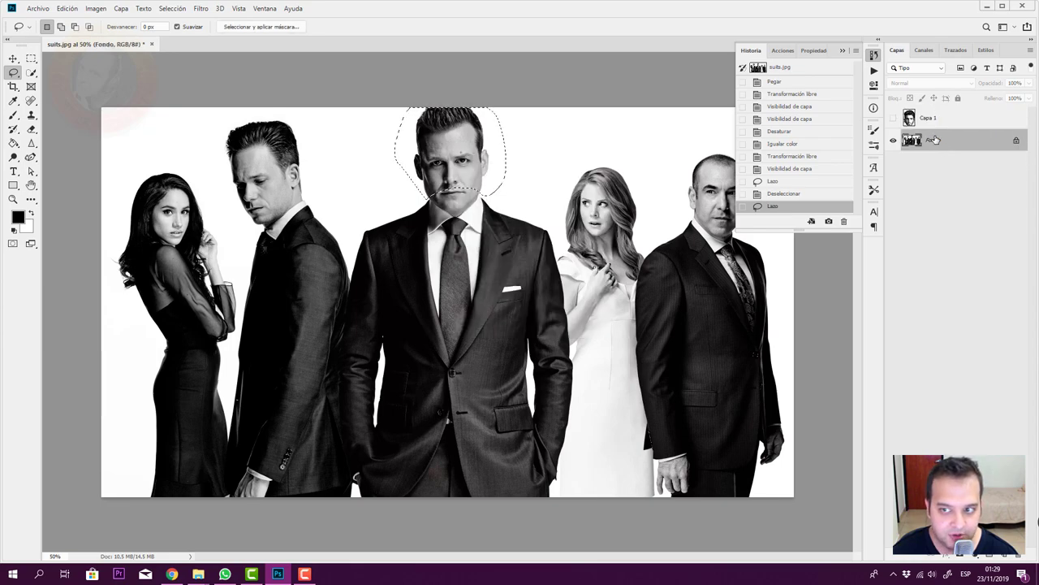
right_click(449, 171)
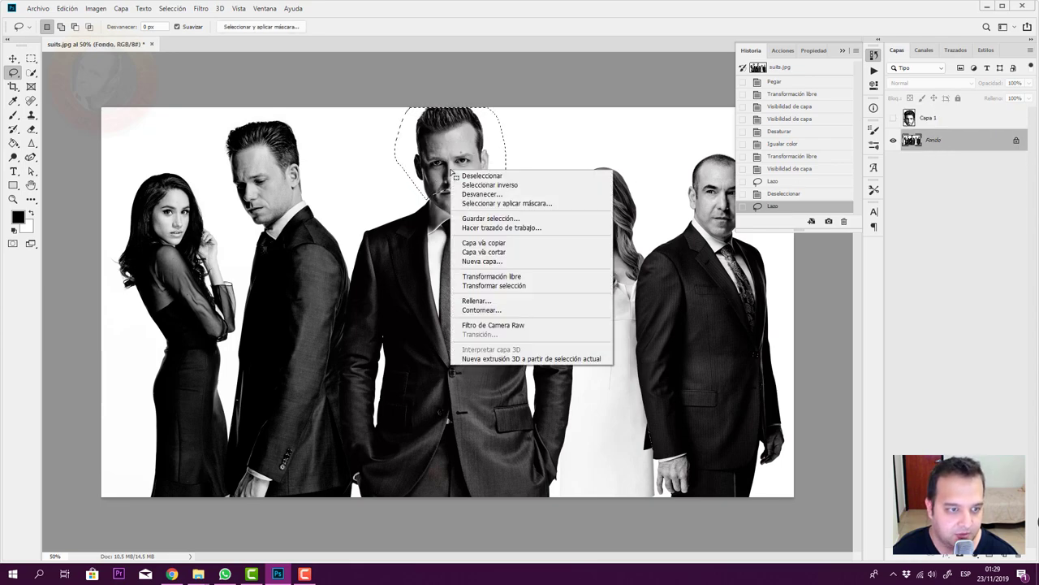
left_click(507, 299)
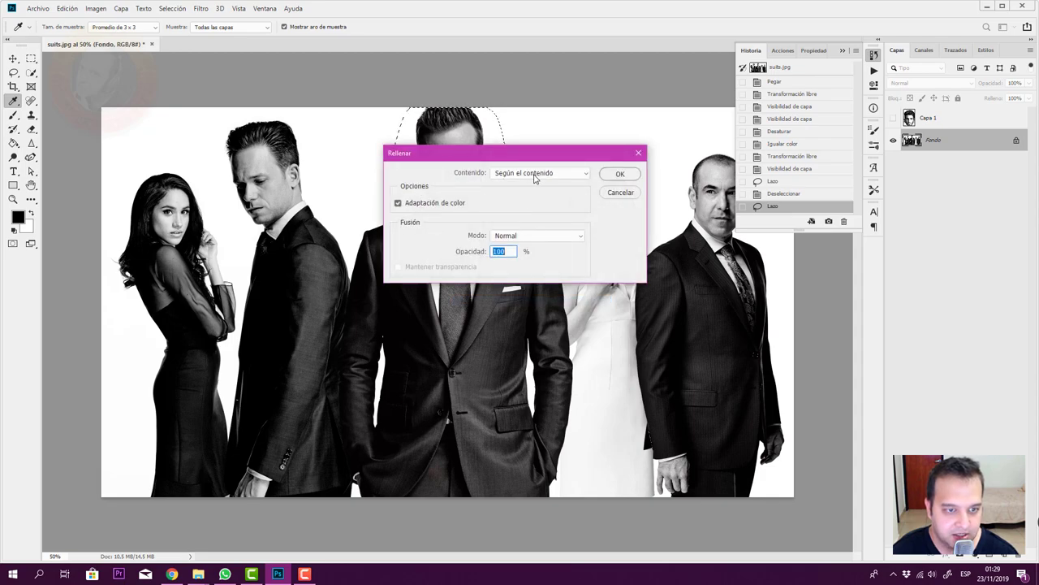
left_click(619, 173)
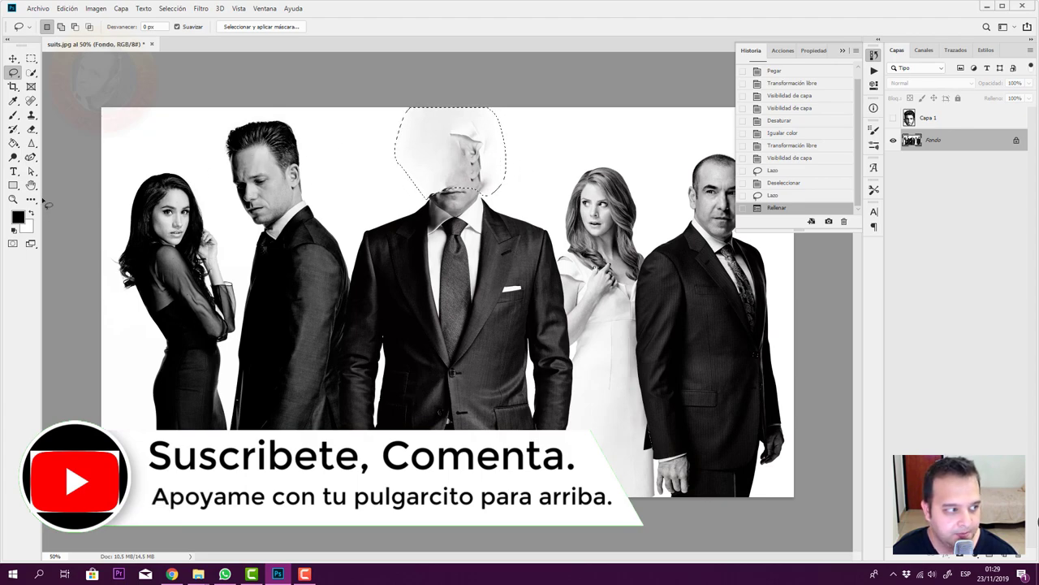
Paint white brush strokes over the old face inside the head selection
left_click(13, 114)
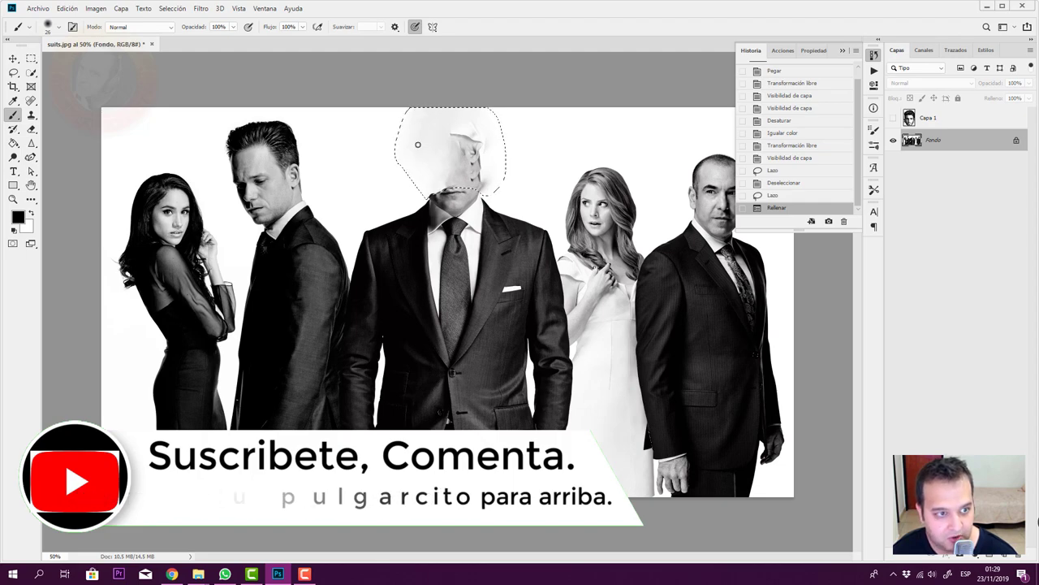
key("x")
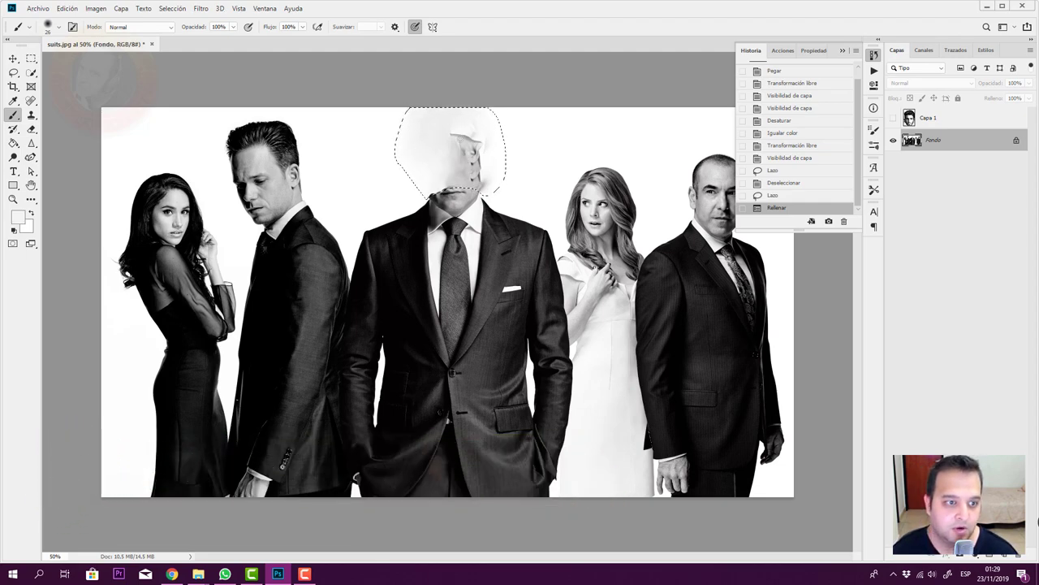
left_click_drag(480, 103, 483, 161)
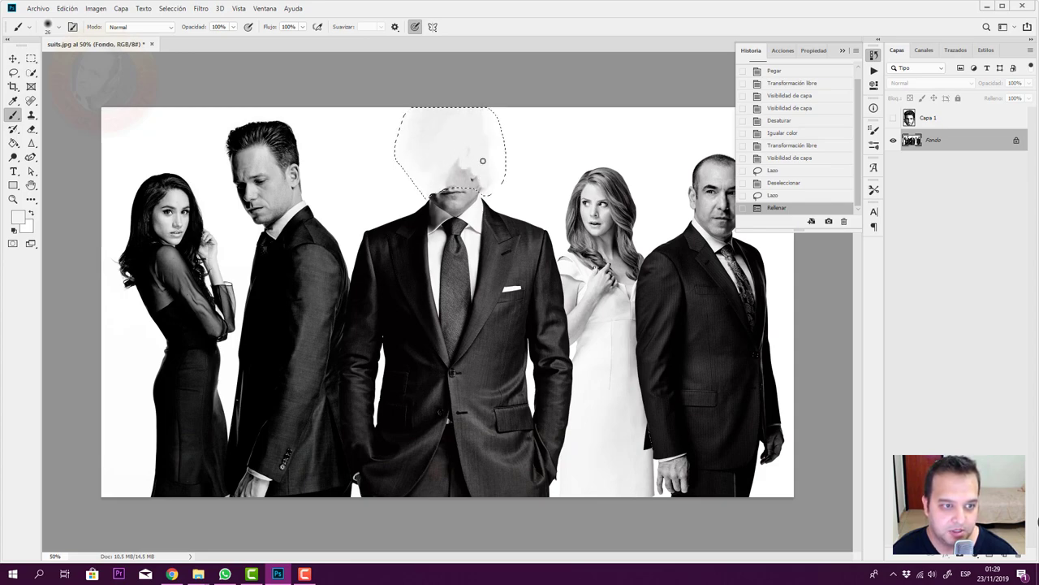
mouse_move(472, 206)
left_mouse_down()
mouse_move(447, 144)
mouse_move(451, 168)
left_mouse_up()
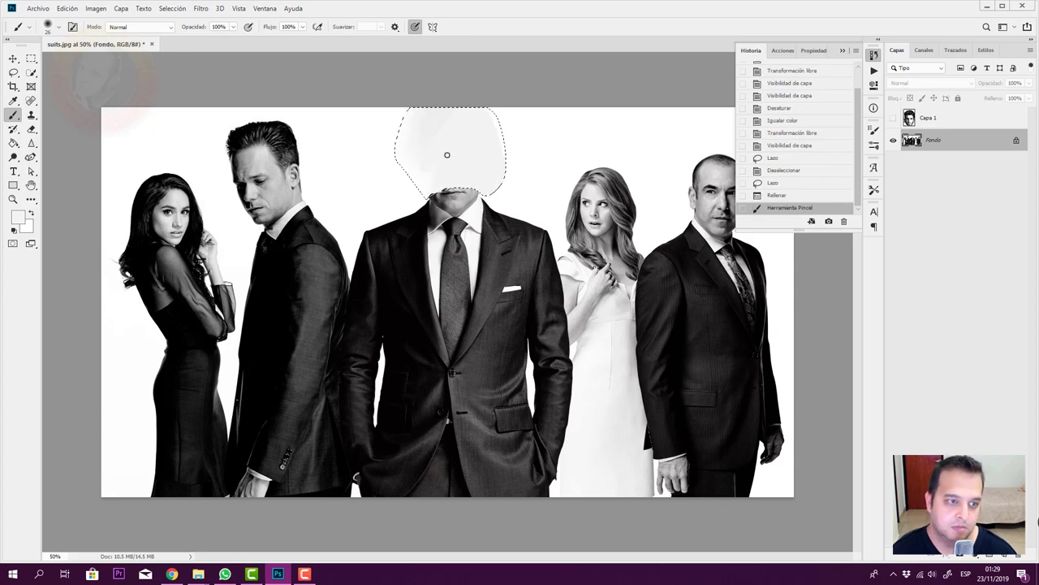
left_click(446, 155)
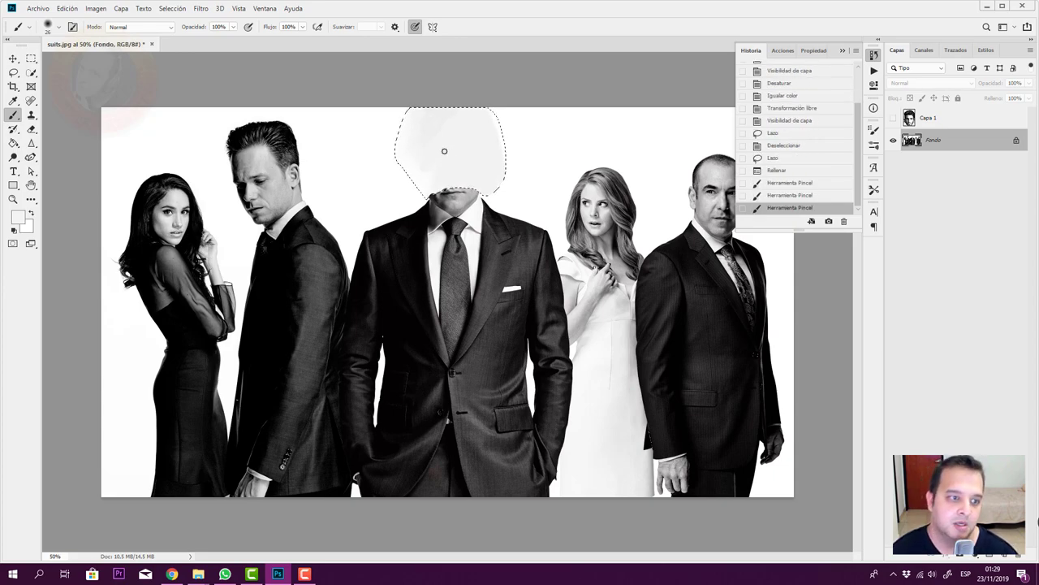
right_click(456, 150)
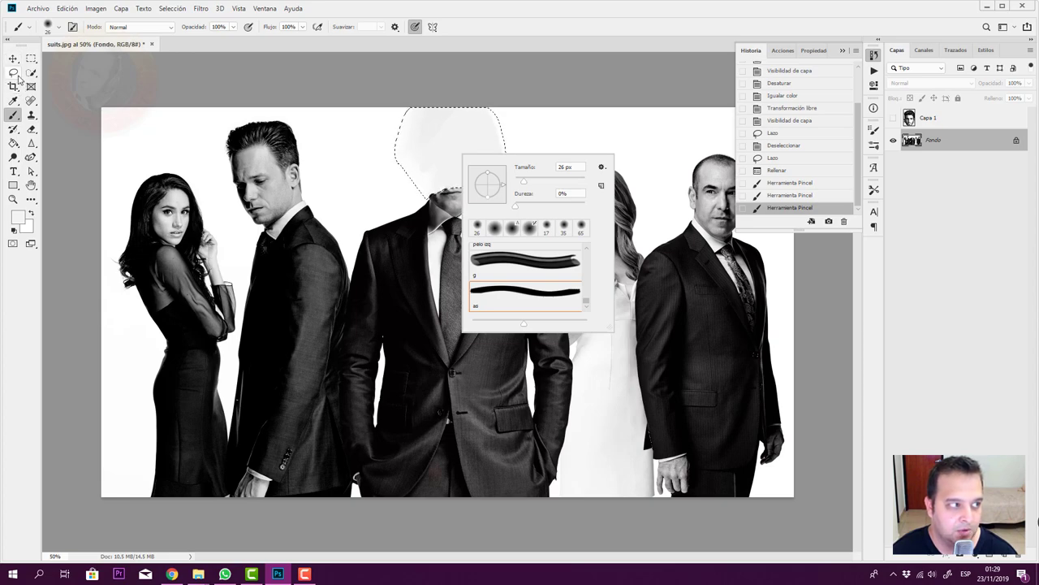
Try a content-aware fill, revert it, deselect, and briefly check the pasted face layer
left_click(16, 75)
right_click(466, 143)
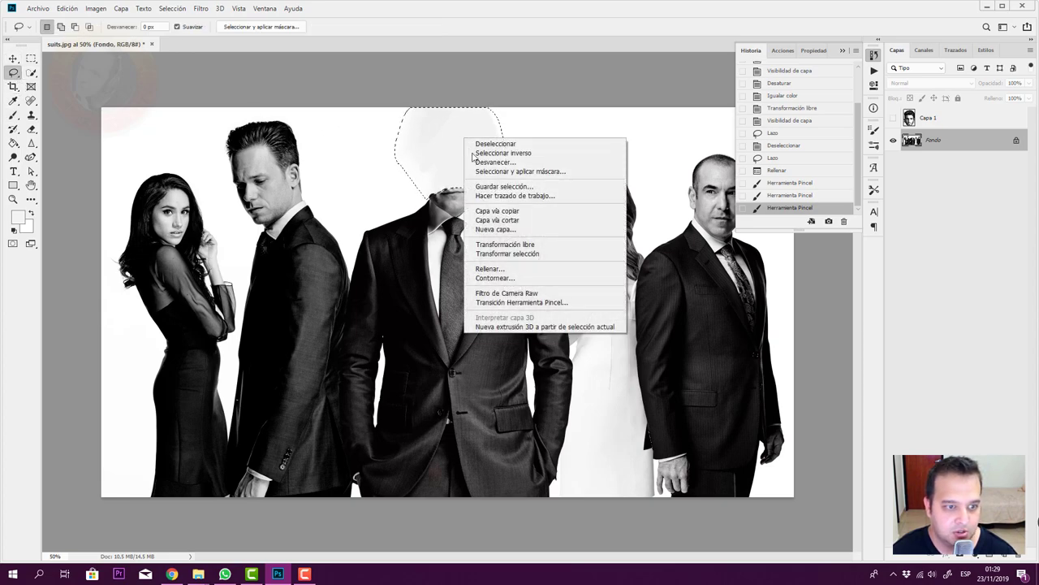
left_click(518, 275)
left_click(625, 174)
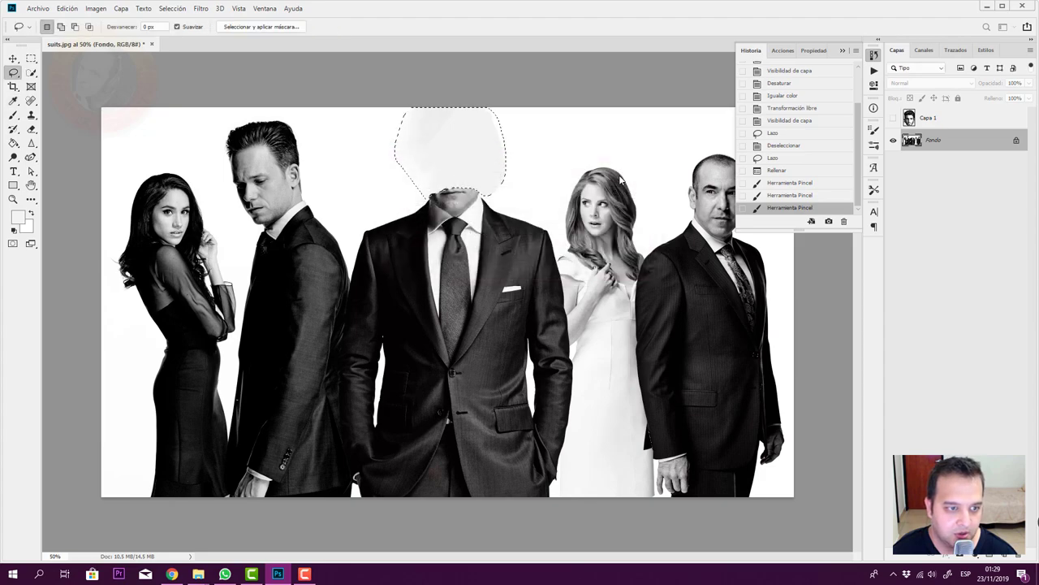
left_click(792, 196)
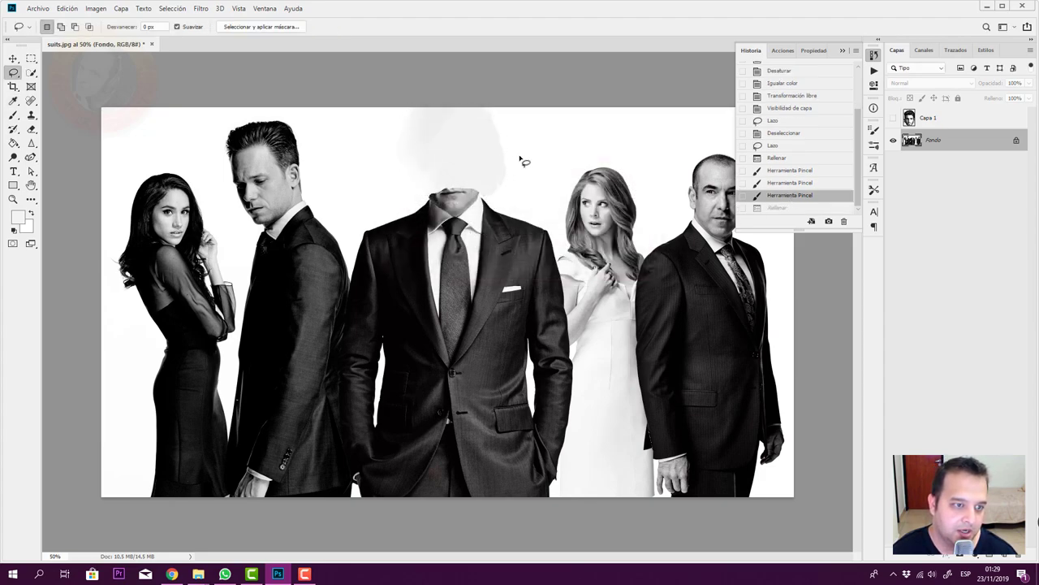
key("ctrl+d")
left_click(894, 118)
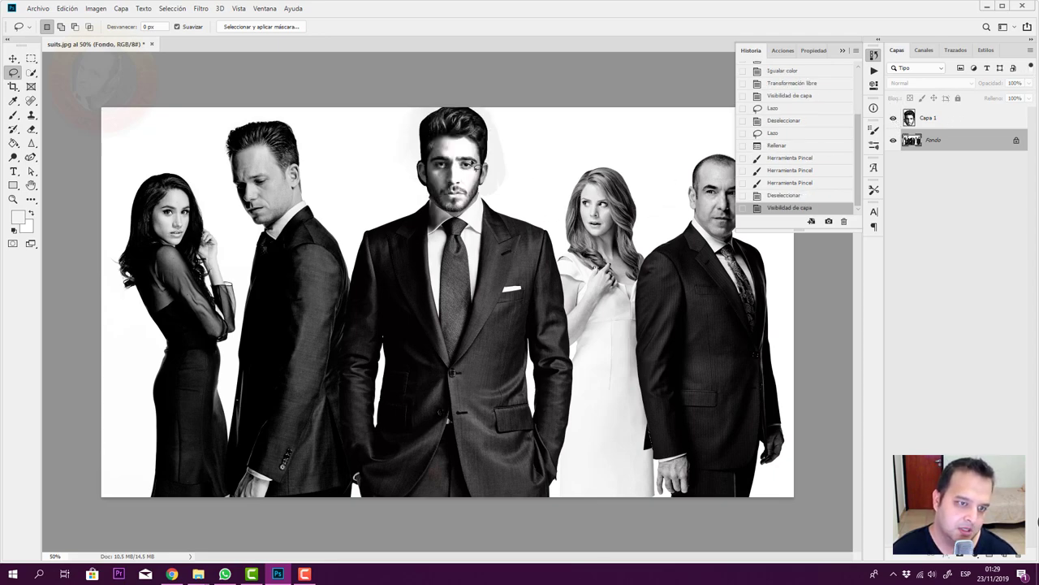
left_click(894, 118)
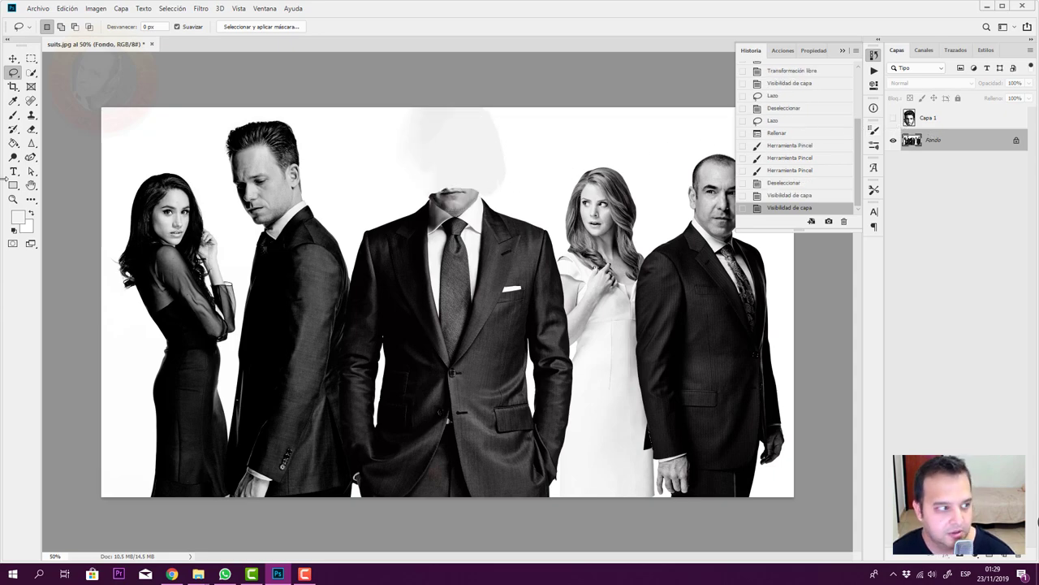
Enlarge the brush to 35 px, whiten the remaining grey spots, and show Capa 1
left_click(13, 115)
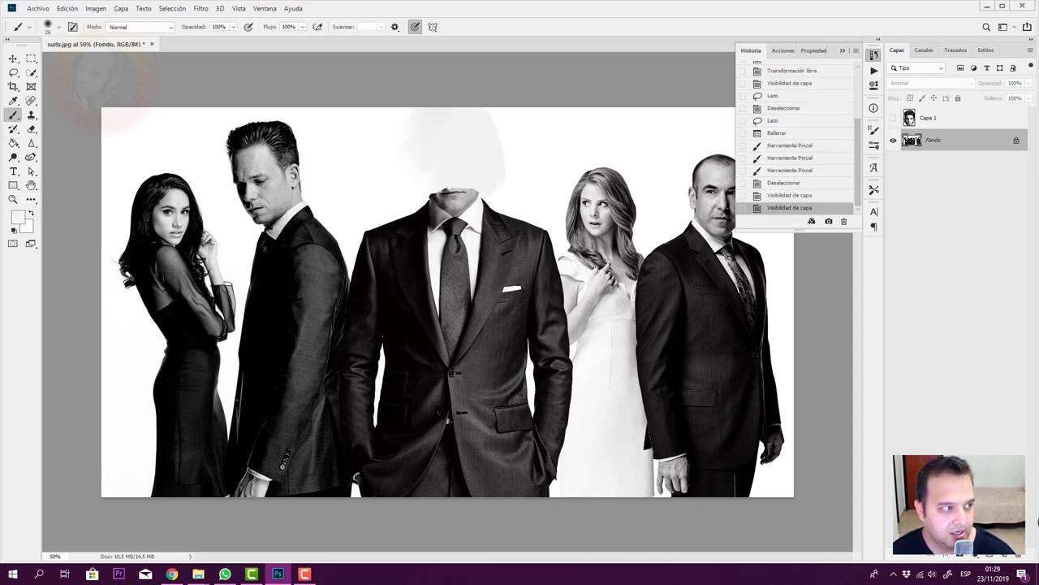
right_click(521, 162)
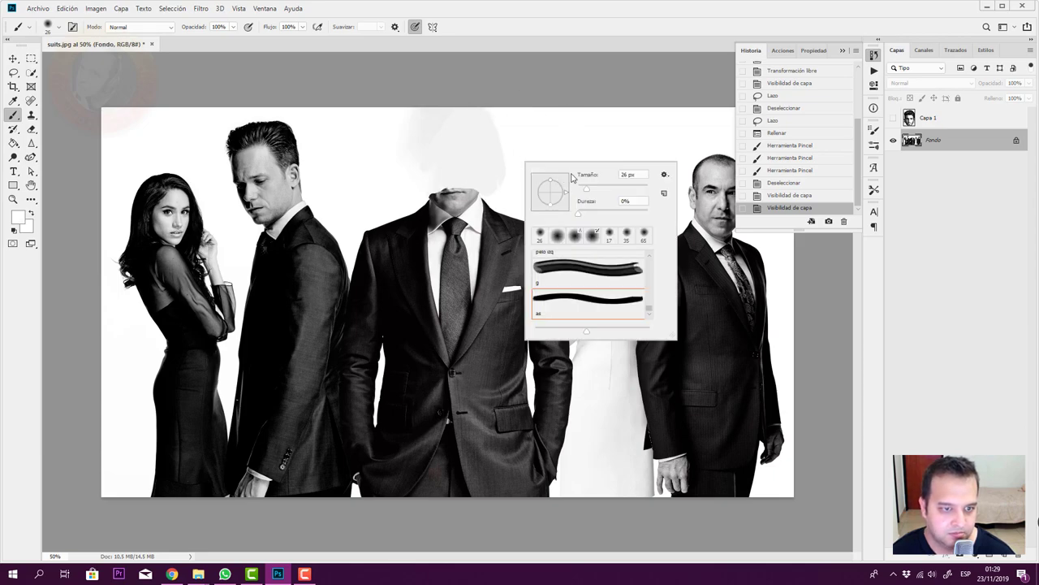
left_click_drag(591, 187, 591, 192)
left_click(494, 188)
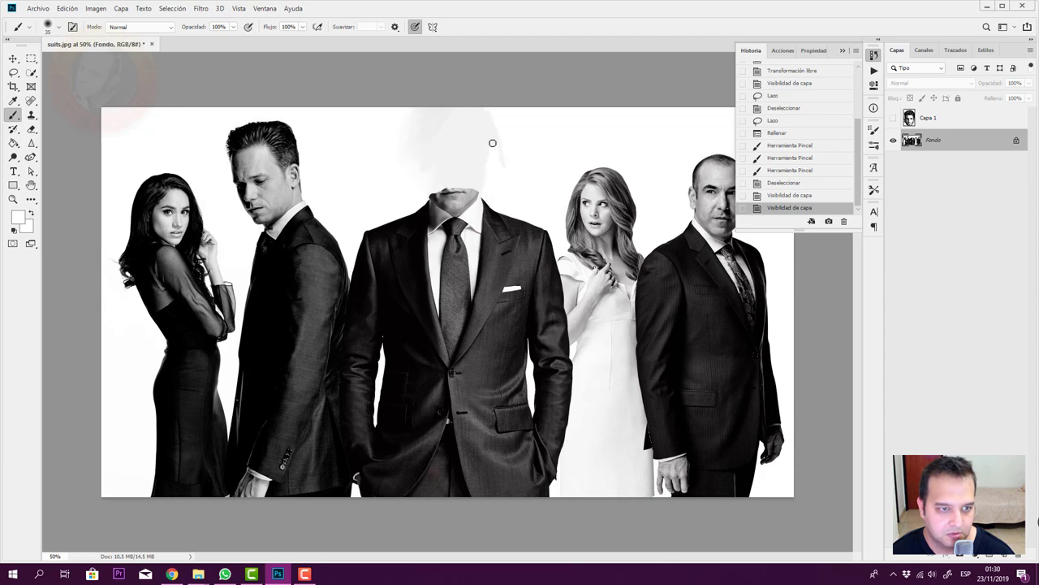
left_click_drag(485, 107, 491, 181)
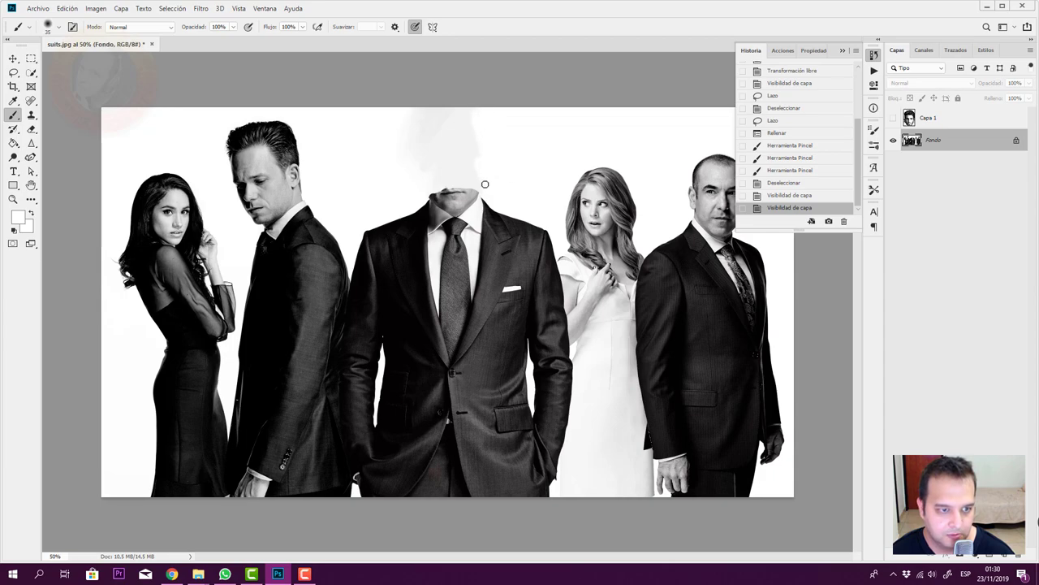
left_click(478, 125)
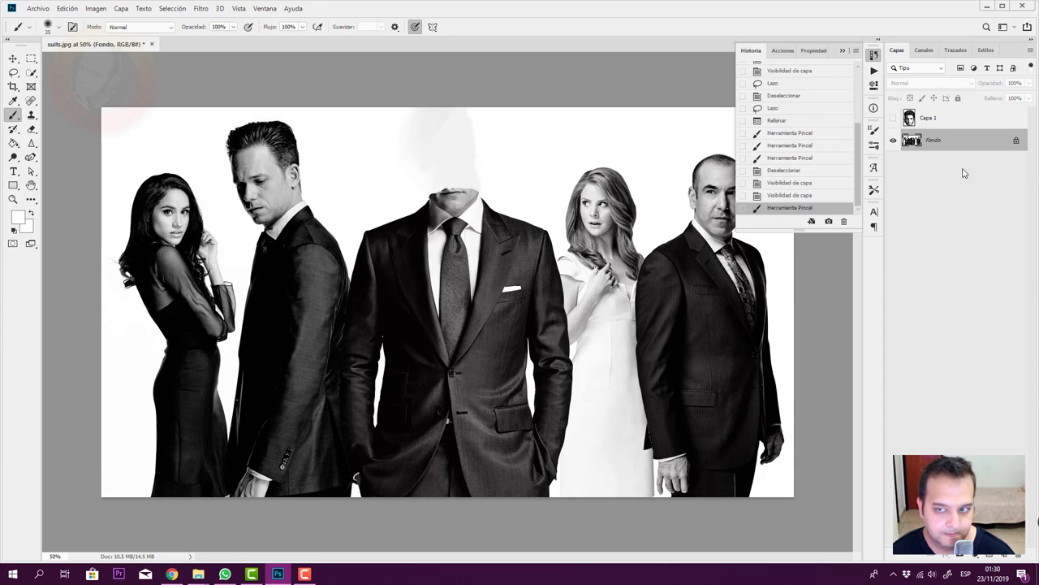
left_click(894, 119)
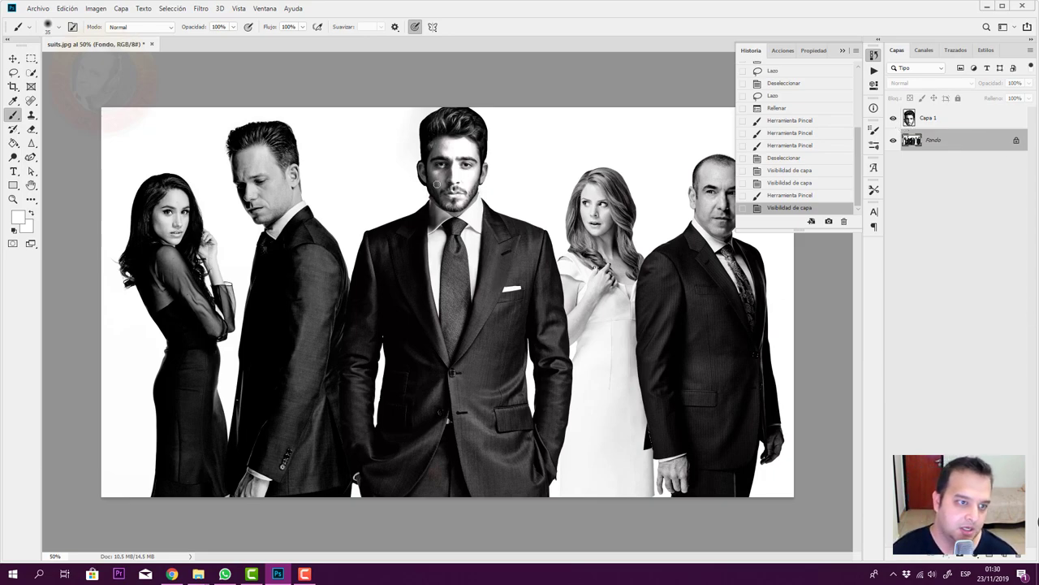
Select Capa 1, zoom into the face, and unlock Fondo into the layer Capa 0
left_click(940, 125)
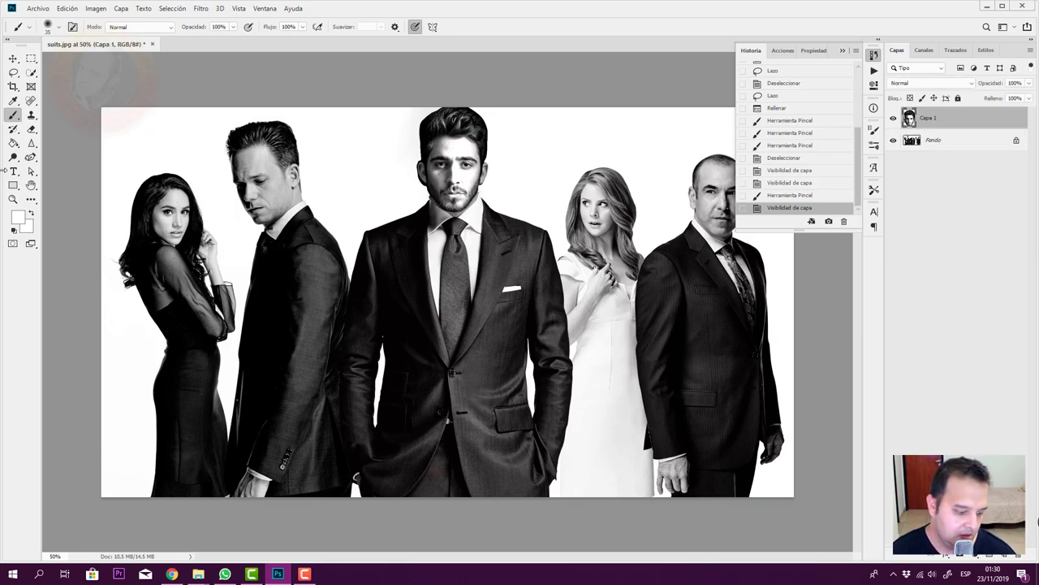
scroll(452, 195, "up", 2)
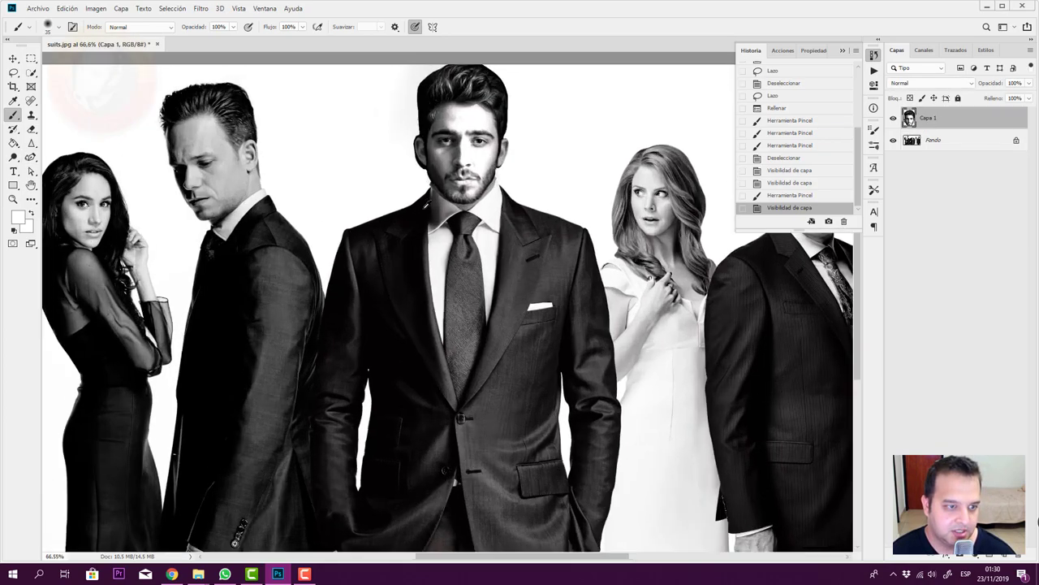
scroll(471, 199, "up", 2)
scroll(491, 205, "up", 2)
scroll(512, 211, "up", 2)
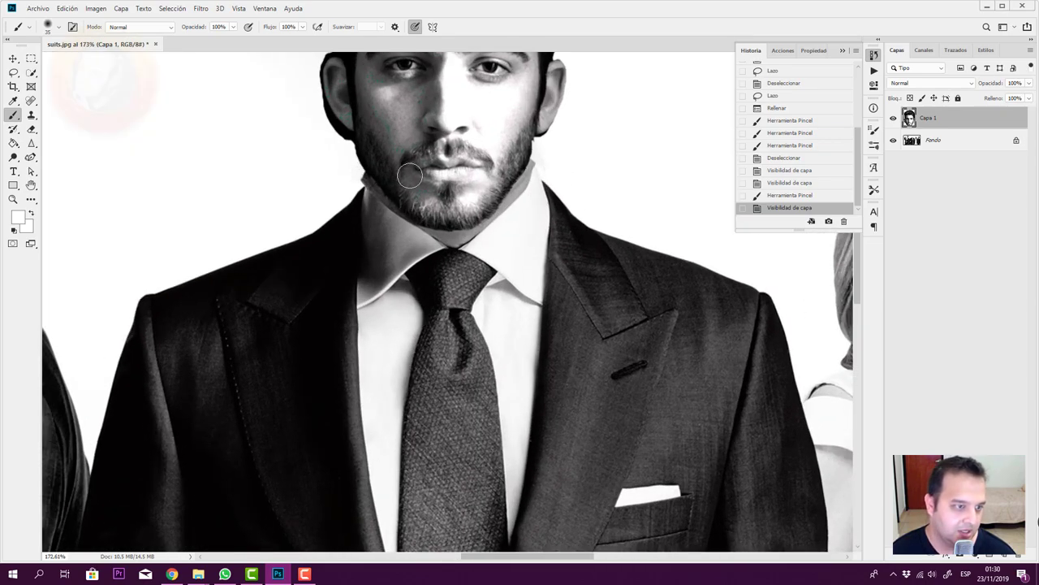
left_click(1018, 141)
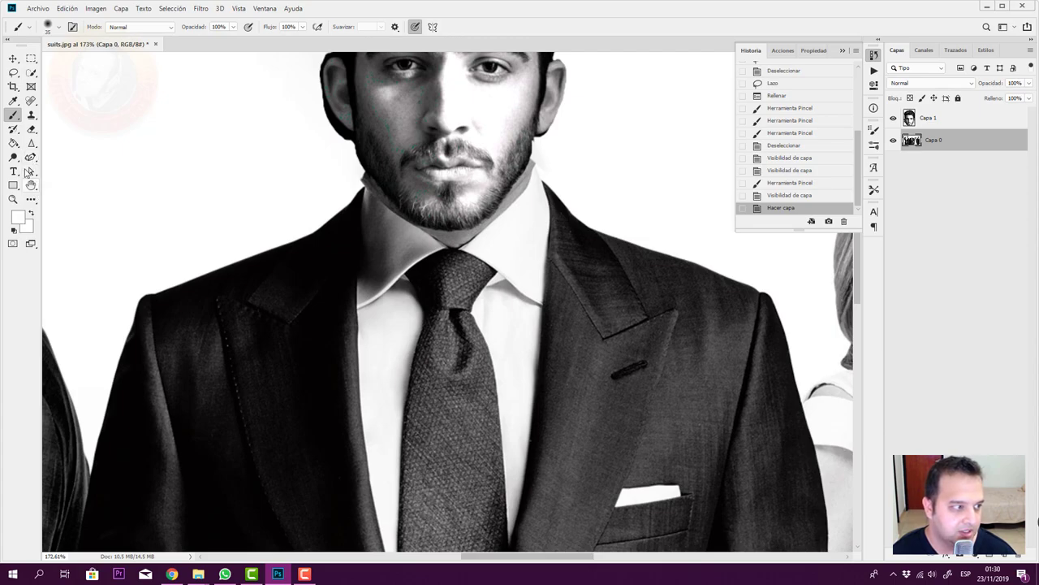
Smudge the jaw edge into the neck at three spots along the jaw and beard
left_click(30, 147)
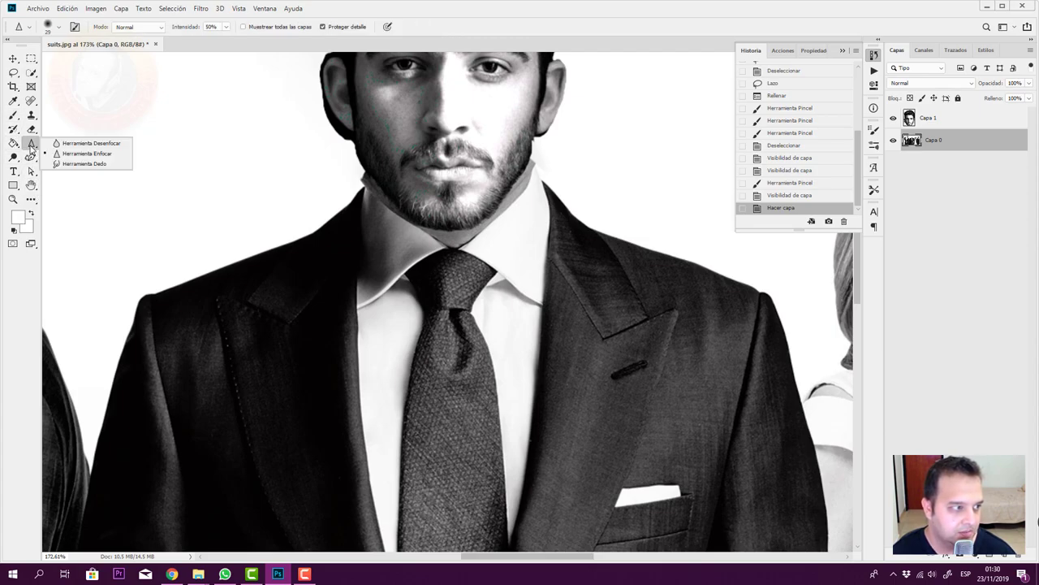
left_click(56, 163)
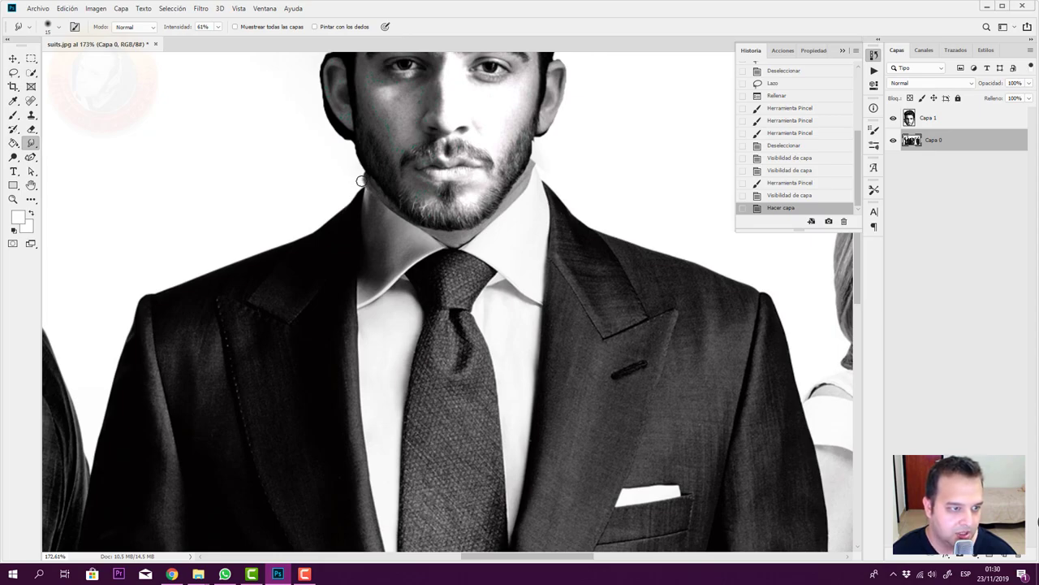
left_click_drag(361, 181, 361, 173)
left_click_drag(445, 195, 450, 197)
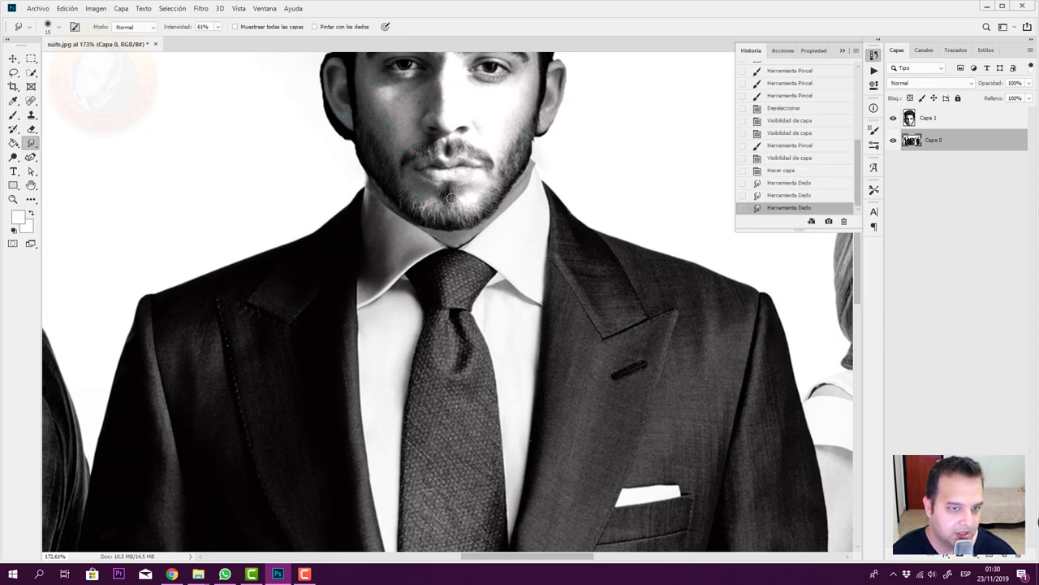
left_click_drag(536, 160, 532, 161)
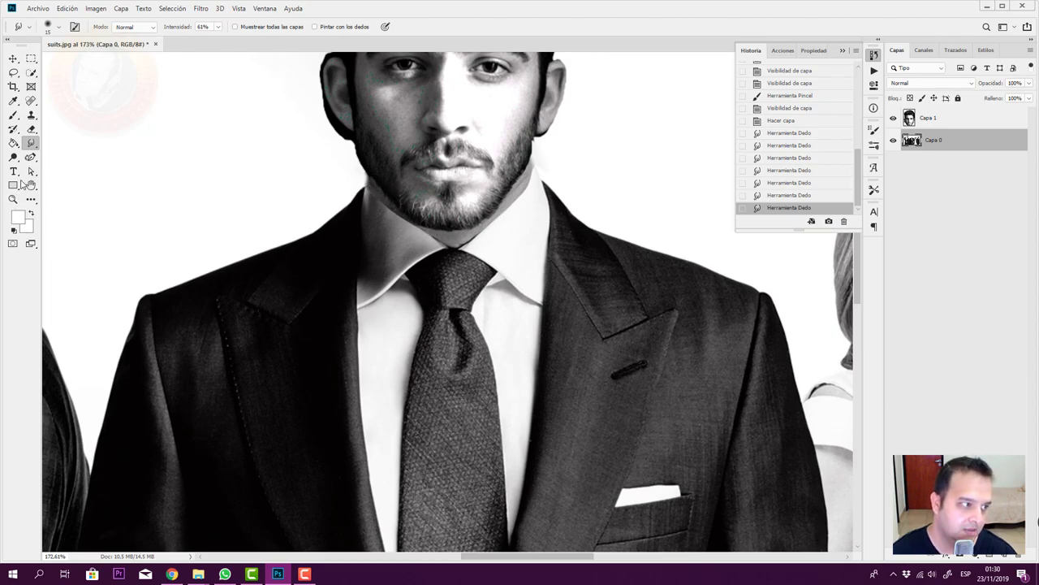
right_click(31, 143)
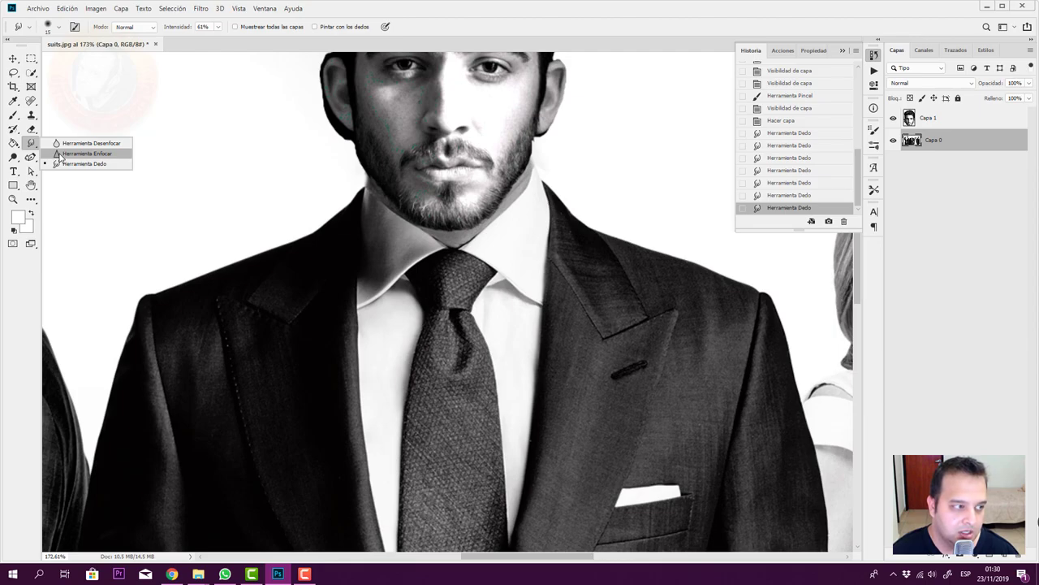
left_click(62, 156)
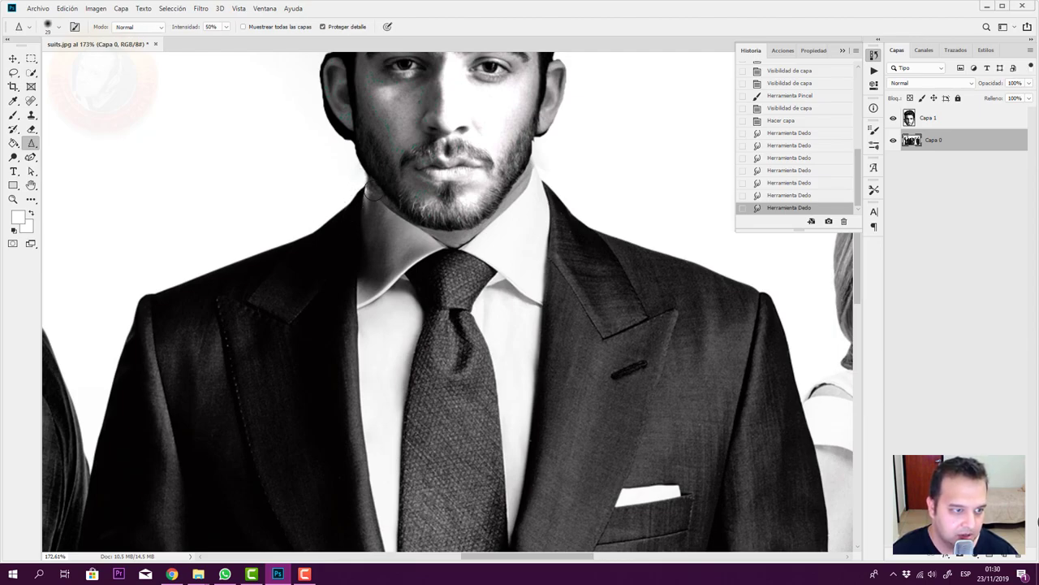
Sharpen the left and right jaw and beard edges, then make Capa 1 the active layer
left_click_drag(362, 181, 395, 198)
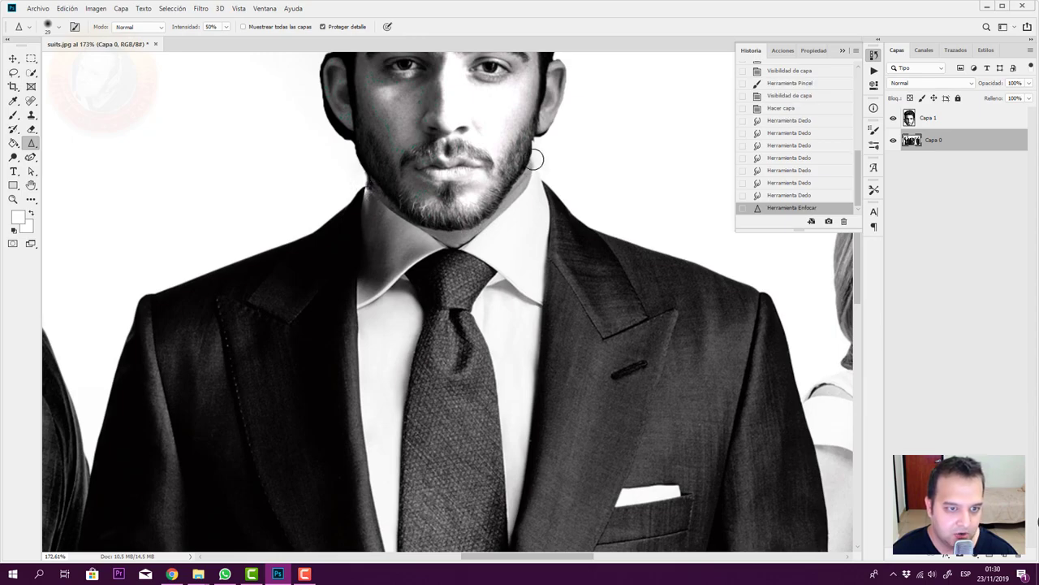
left_click_drag(528, 171, 520, 168)
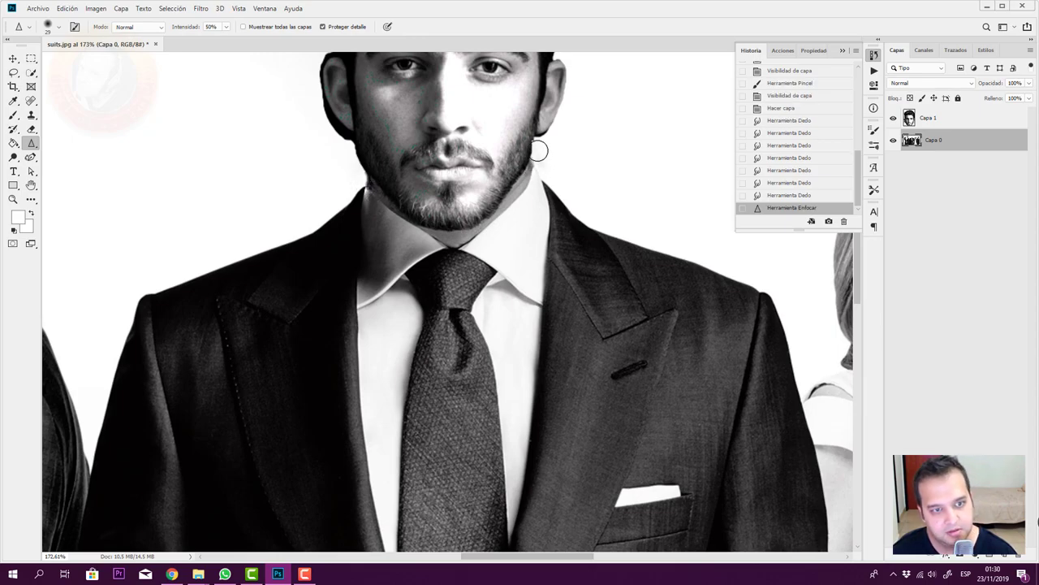
left_click(918, 118)
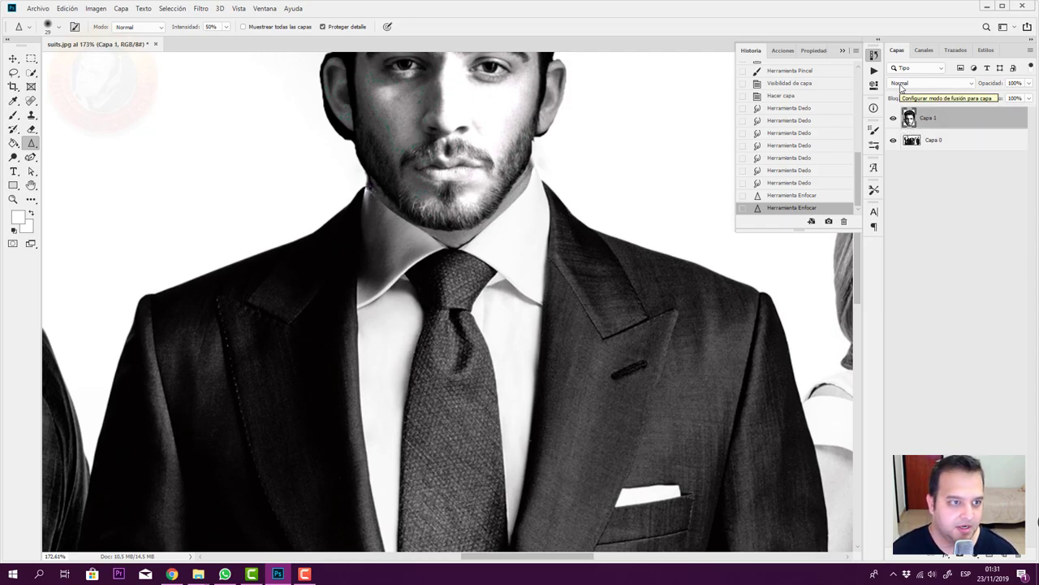
scroll(249, 109, "up", 3)
scroll(324, 146, "up", 3)
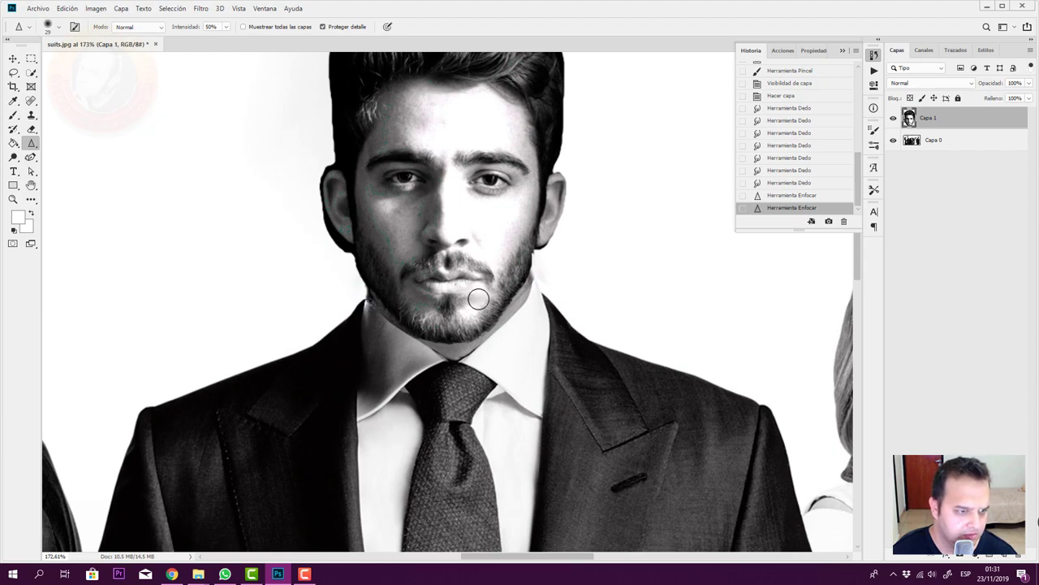
scroll(441, 252, "down", 3)
scroll(441, 253, "up", 2)
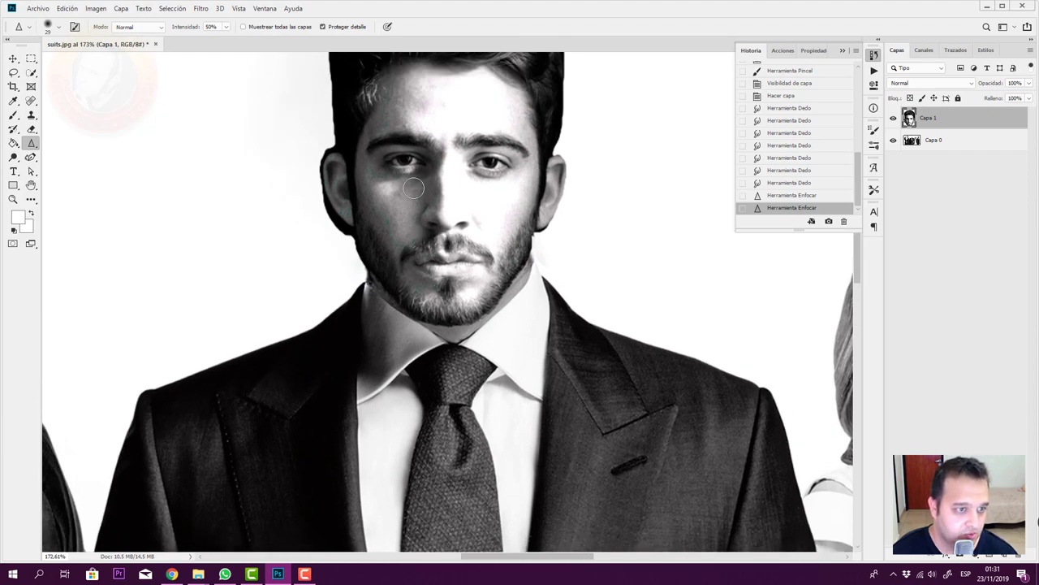
Desaturate Capa 1 with Imagen > Ajustes > Desaturar and bring the hair into view
left_click(97, 9)
left_click(298, 245)
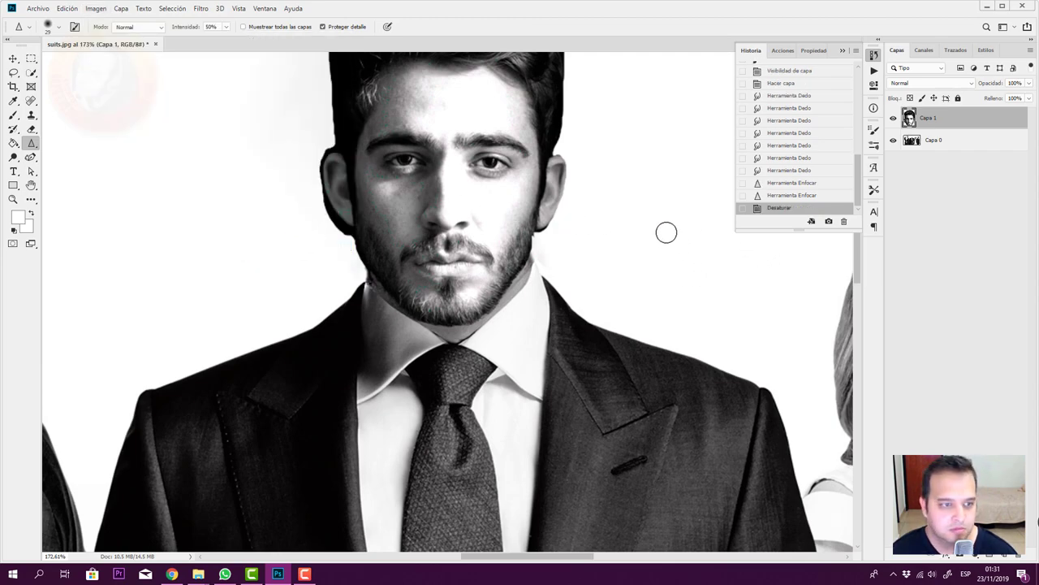
scroll(605, 206, "up", 1)
scroll(606, 205, "up", 1)
scroll(607, 205, "up", 2)
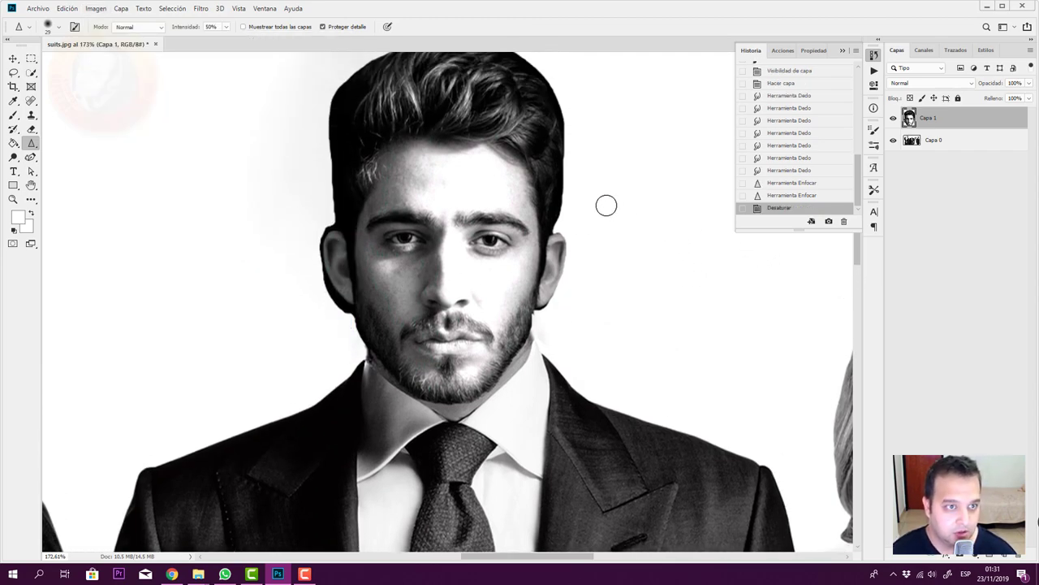
scroll(606, 205, "up", 1)
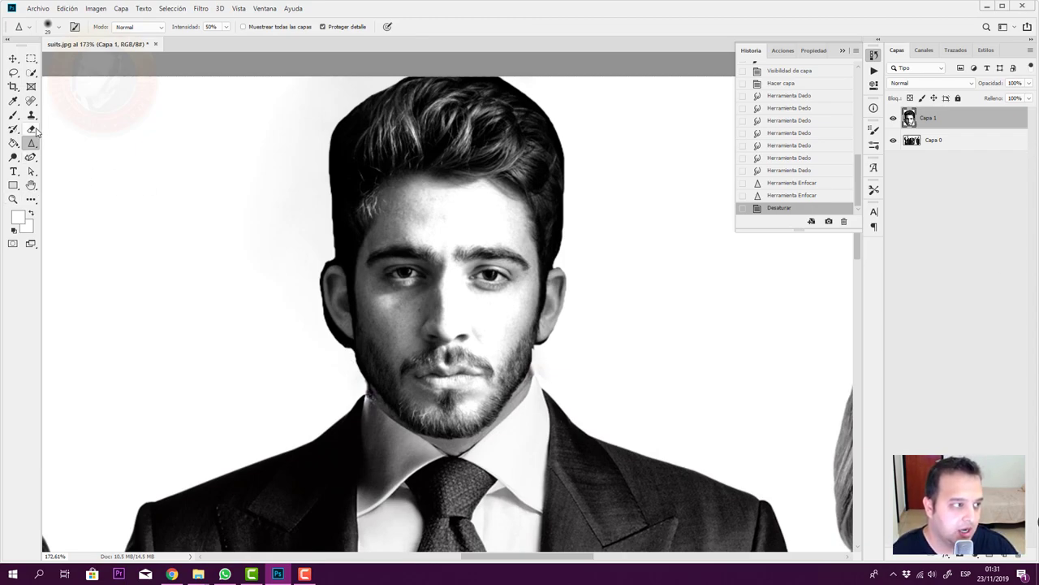
Set up the Eraser with 46% opacity and 0% hardness
left_click(31, 129)
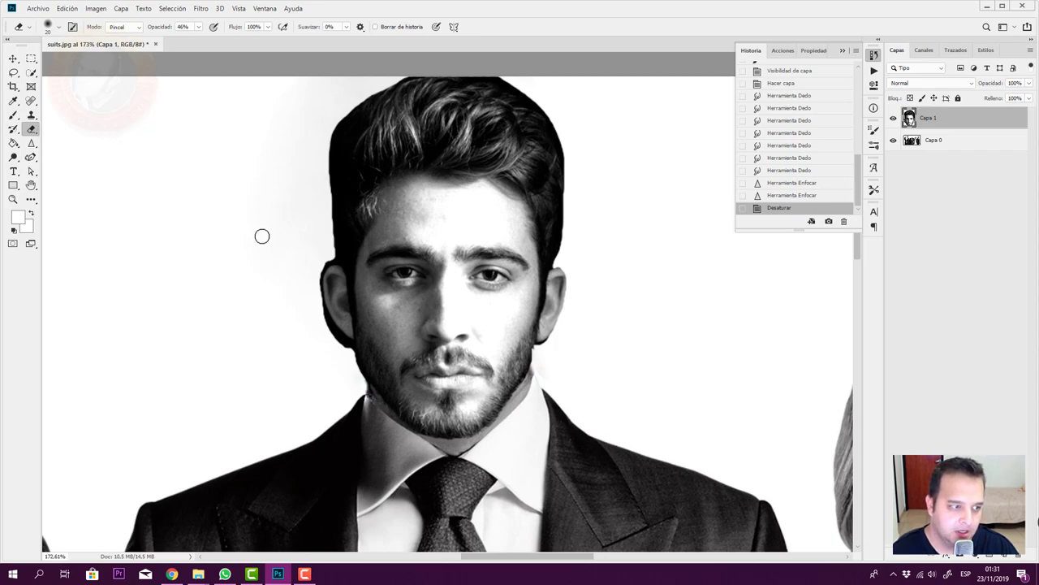
left_click(199, 29)
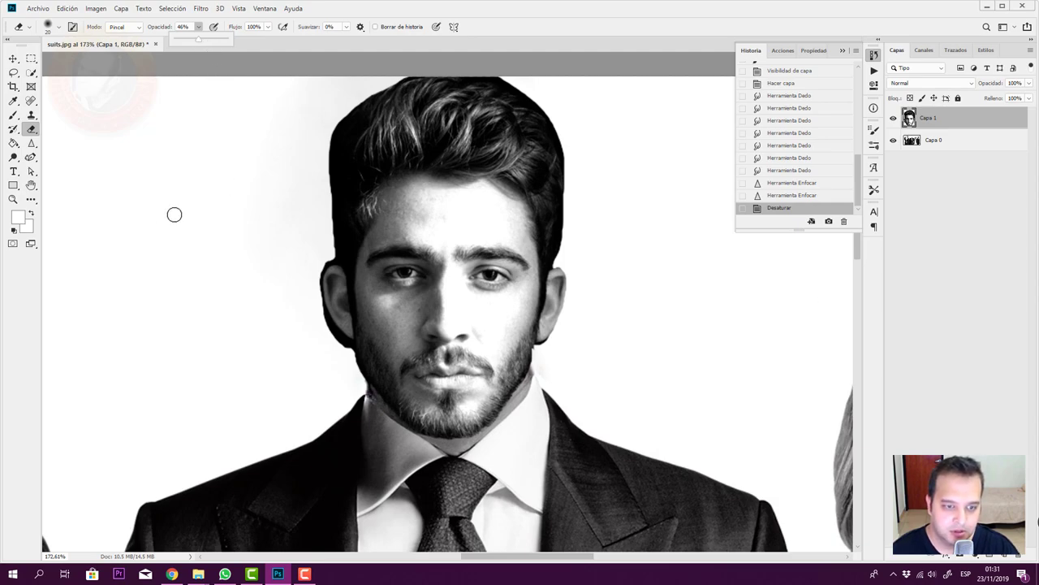
right_click(617, 254)
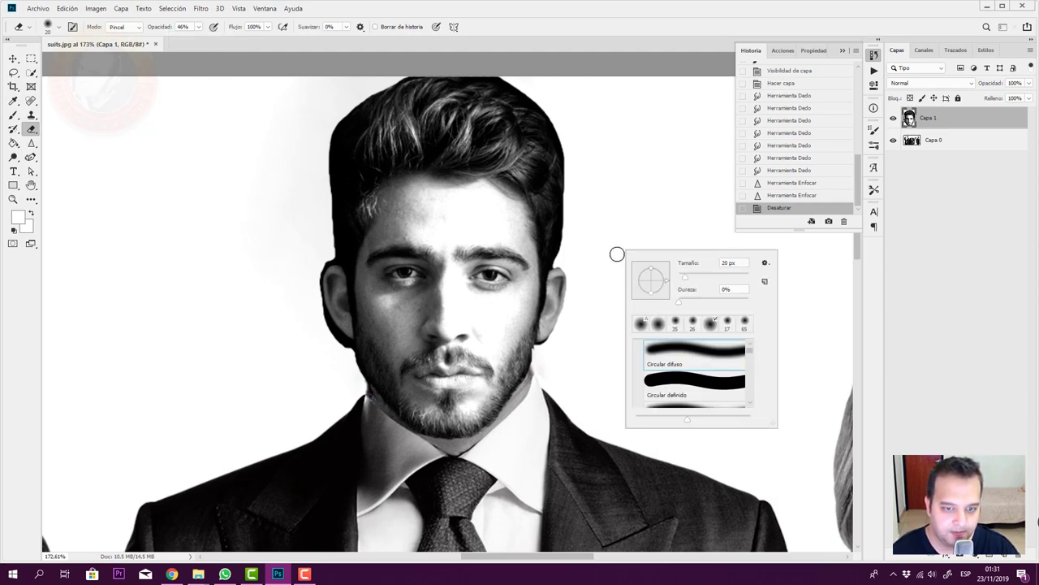
left_click(681, 302)
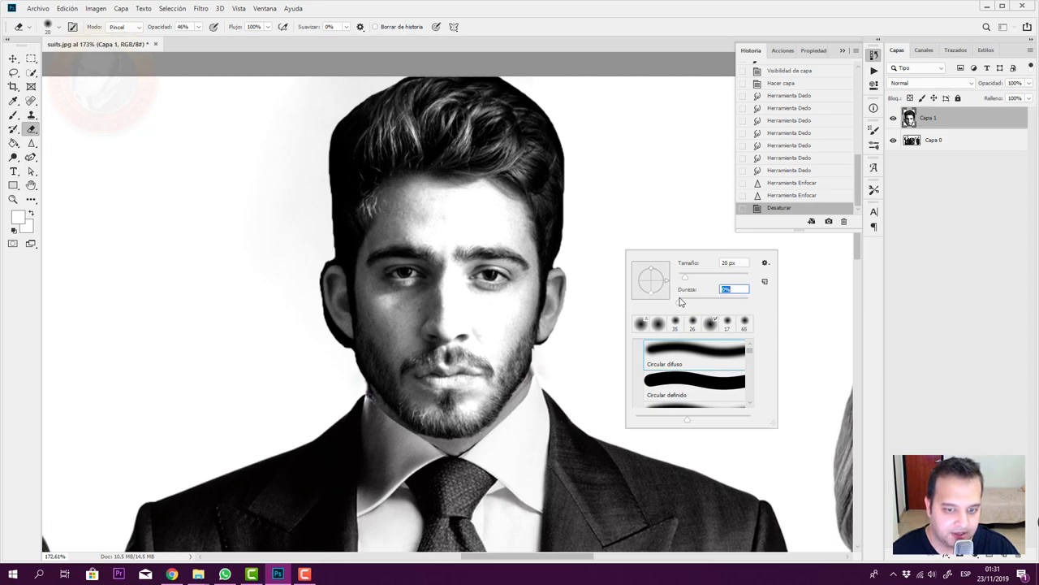
left_click(572, 254)
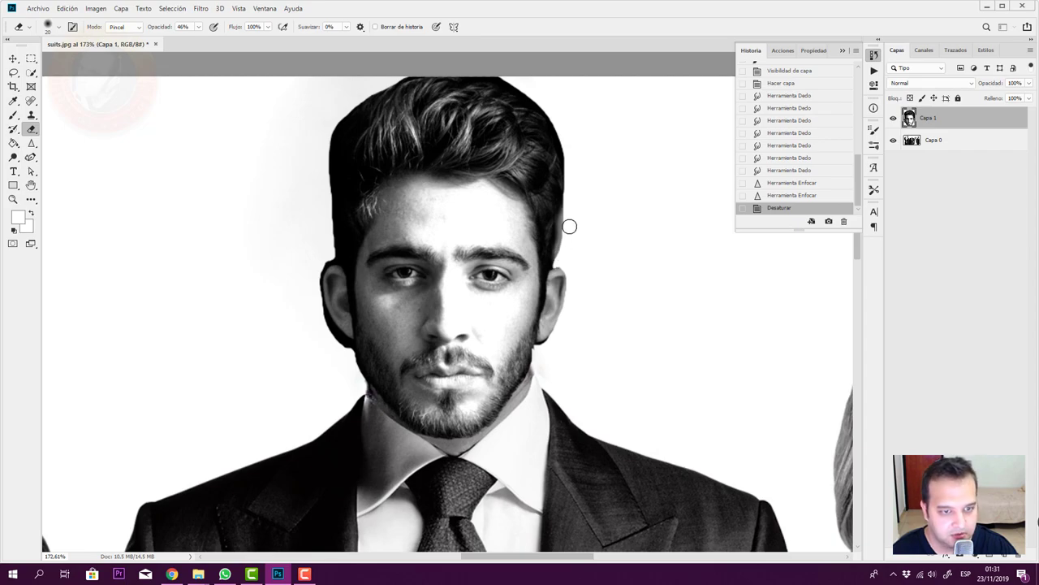
Erase the right and left hair edges, then revert to the Herramienta Enfocar history state
mouse_move(569, 178)
left_mouse_down()
mouse_move(530, 90)
mouse_move(487, 78)
left_mouse_up()
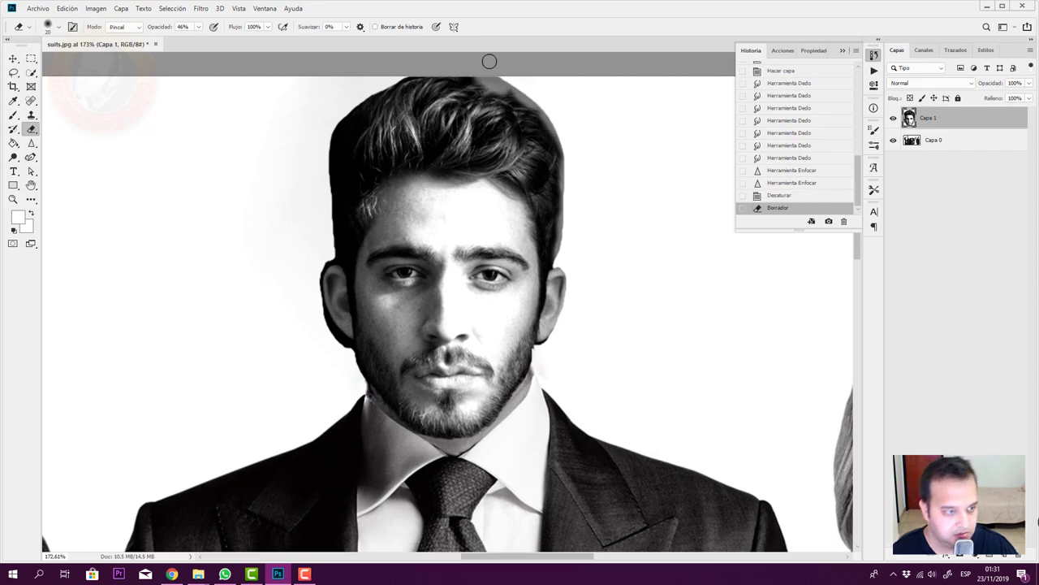
left_click_drag(331, 247, 333, 117)
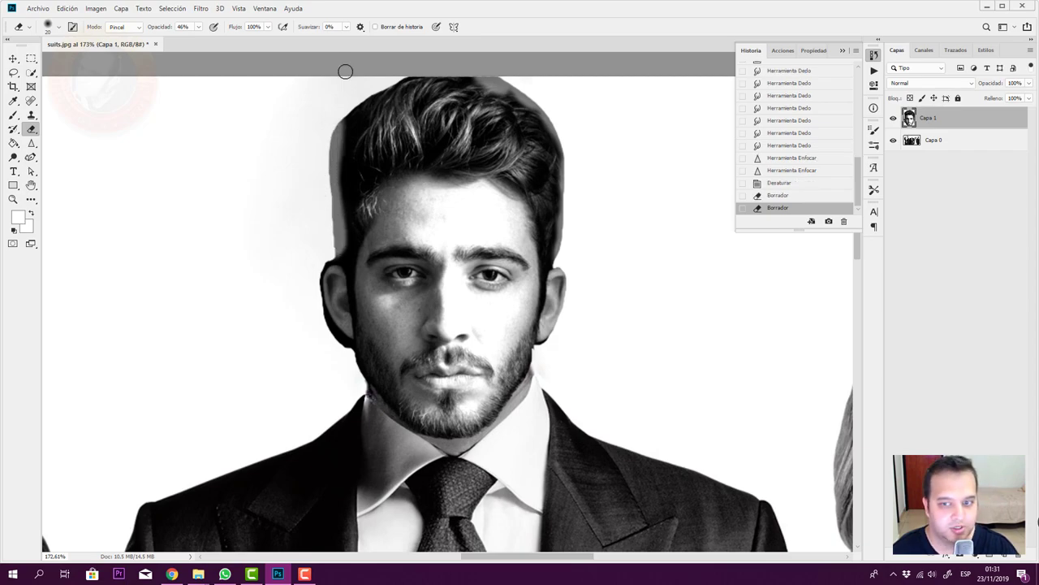
left_click(807, 170)
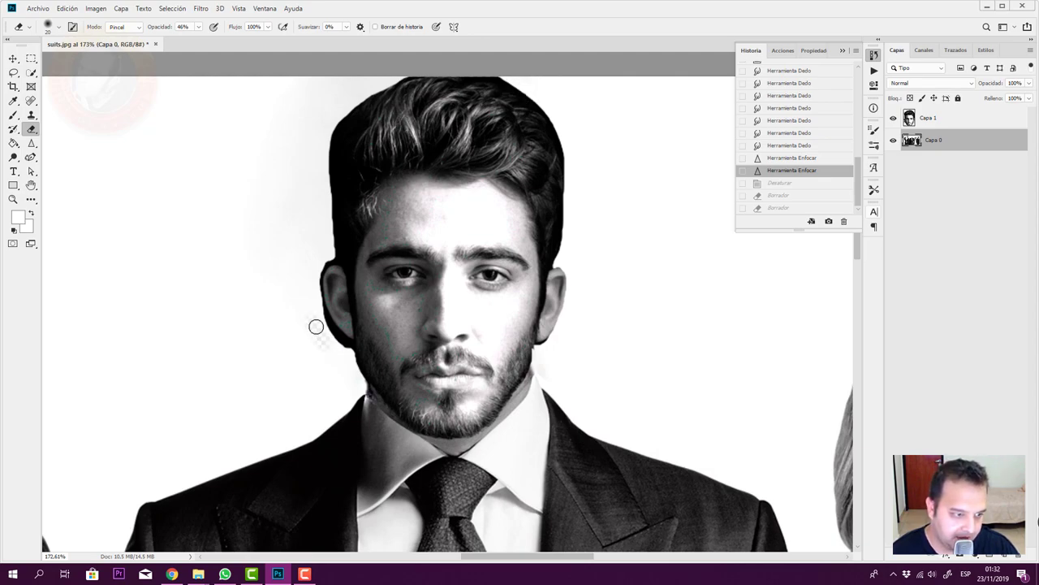
Set Eraser opacity to 100% while testing strokes near the left ear, then undo them
left_click_drag(315, 326, 330, 335)
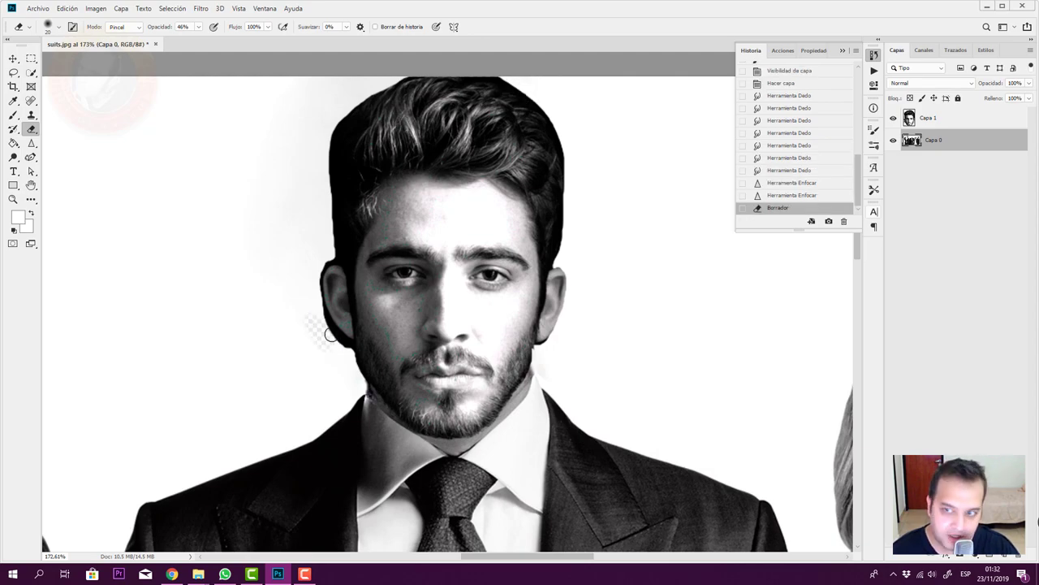
left_click(817, 197)
left_click(940, 119)
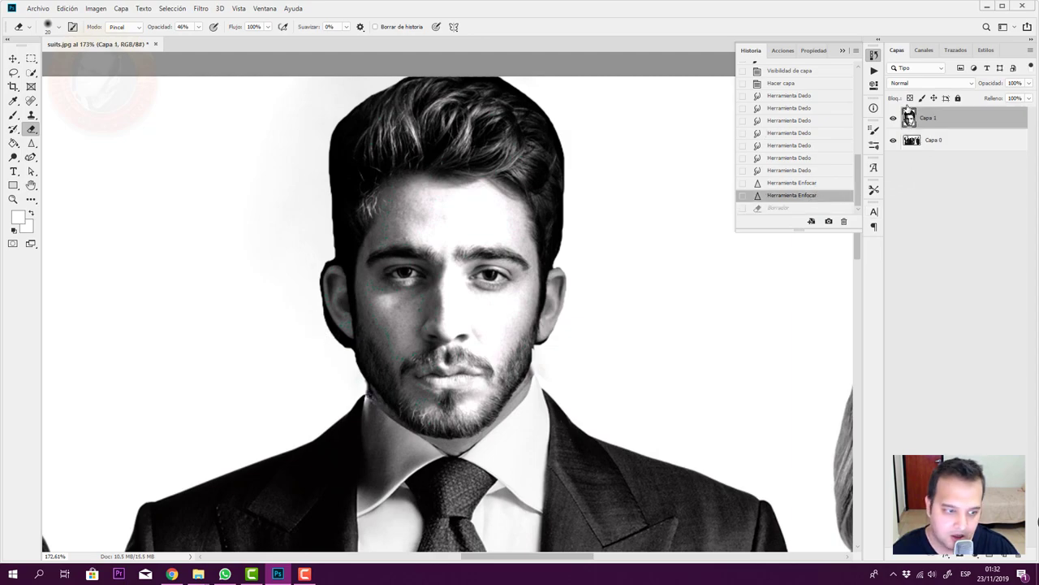
mouse_move(339, 351)
left_mouse_down()
mouse_move(324, 332)
mouse_move(337, 341)
mouse_move(334, 330)
left_mouse_up()
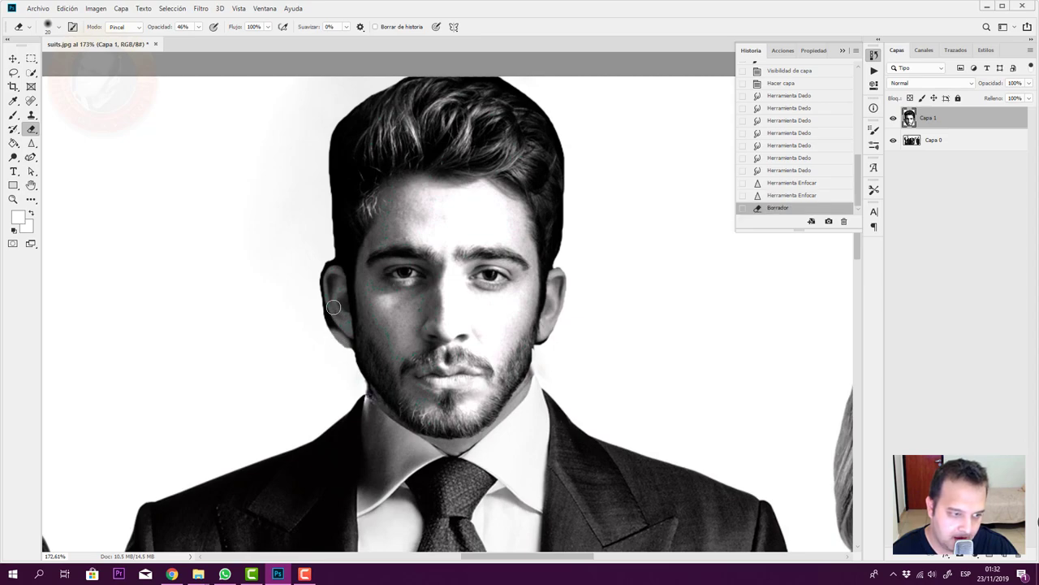
left_click(199, 28)
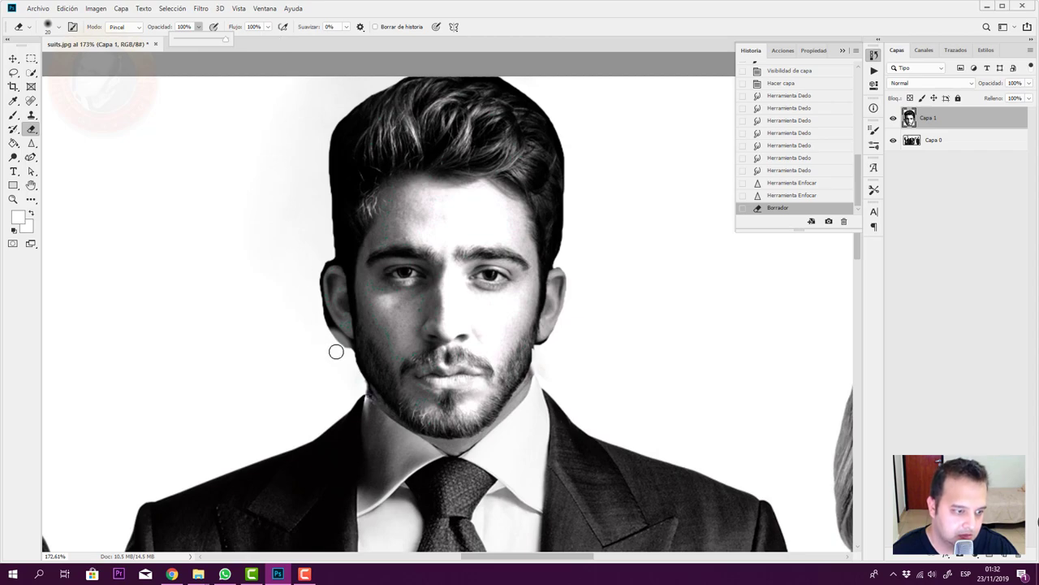
key("0")
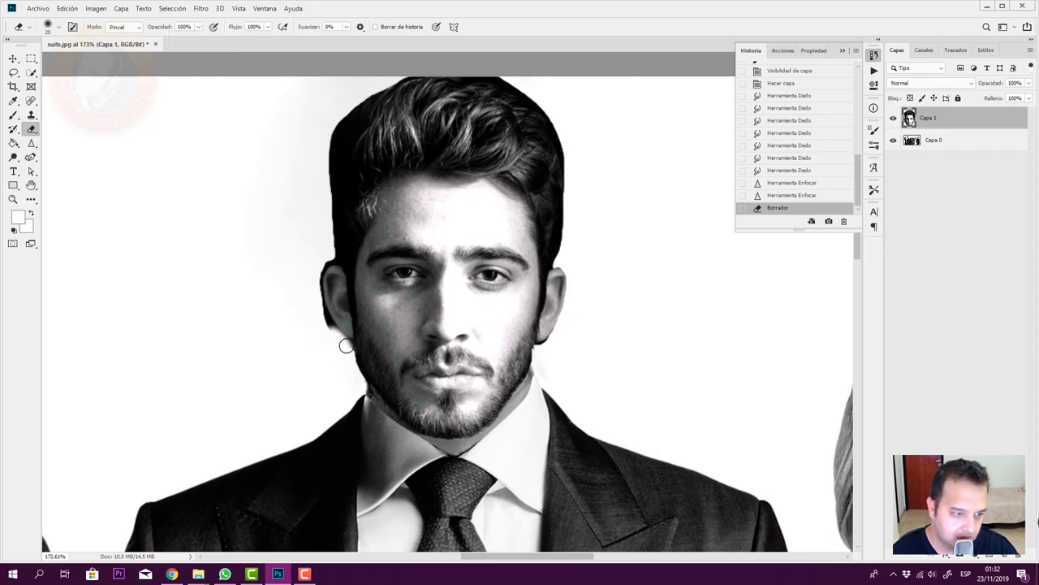
left_click_drag(318, 309, 336, 336)
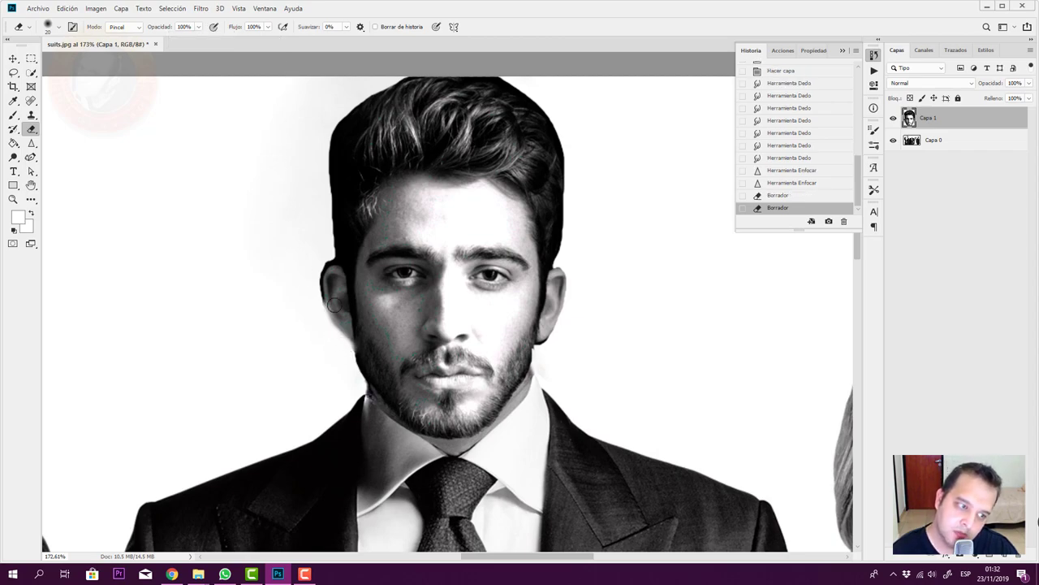
left_click(802, 183)
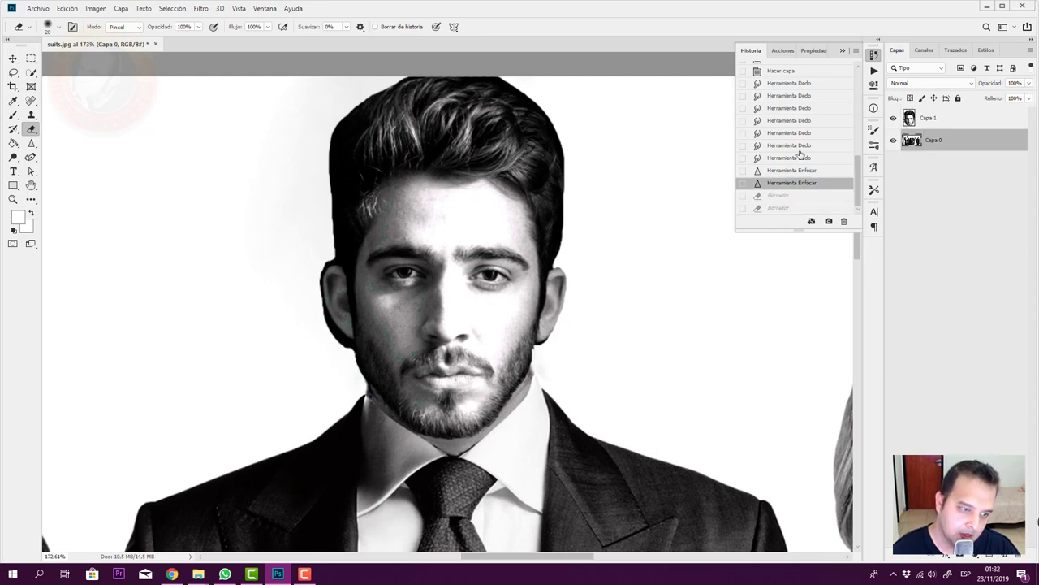
Set brush hardness to 100% and revert to the Herramienta Enfocar history state
right_click(346, 255)
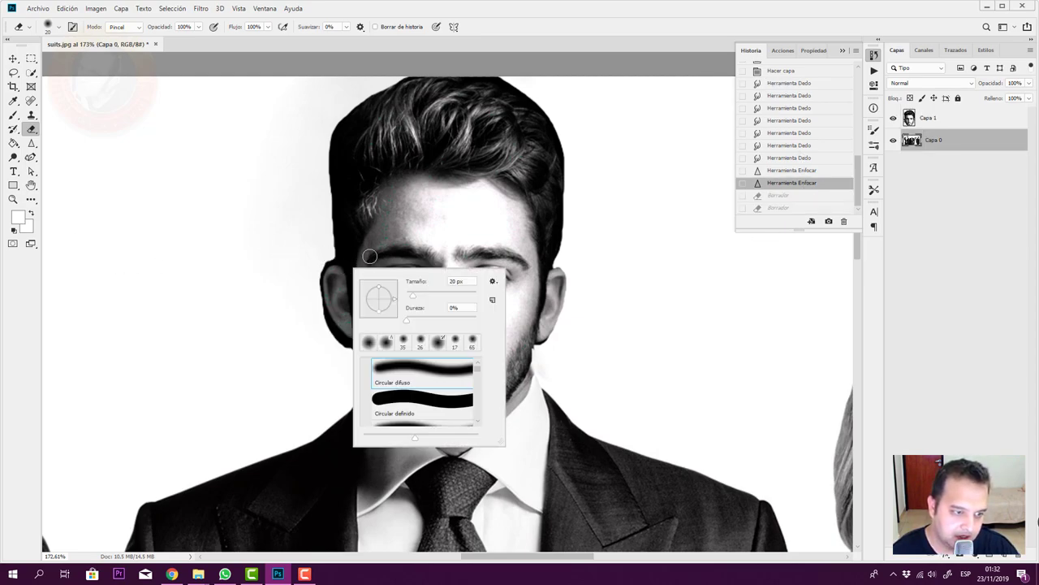
left_click(459, 307)
type("100")
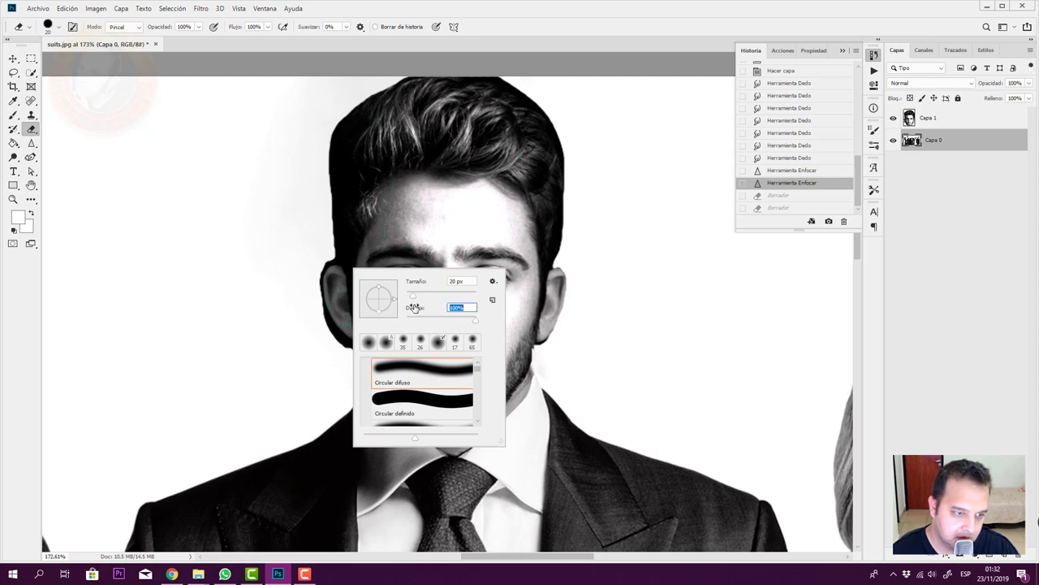
key("Tab")
left_click(336, 352)
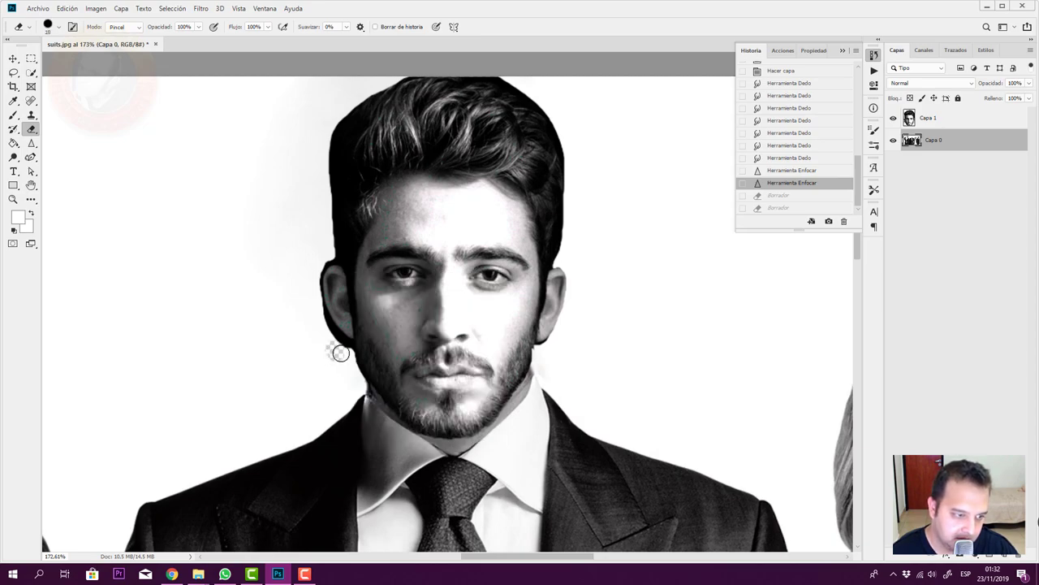
left_click(783, 195)
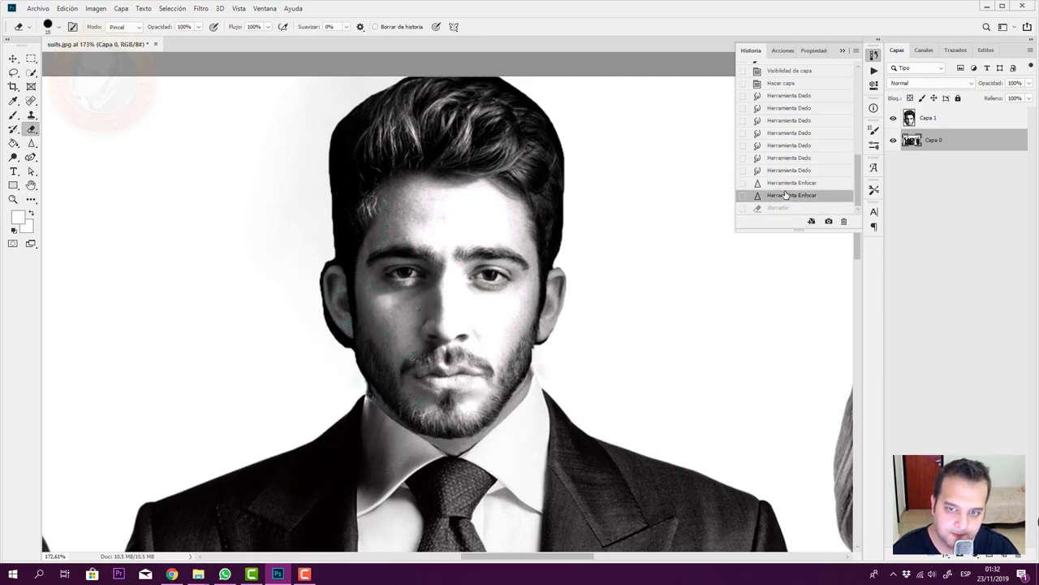
left_click(957, 122)
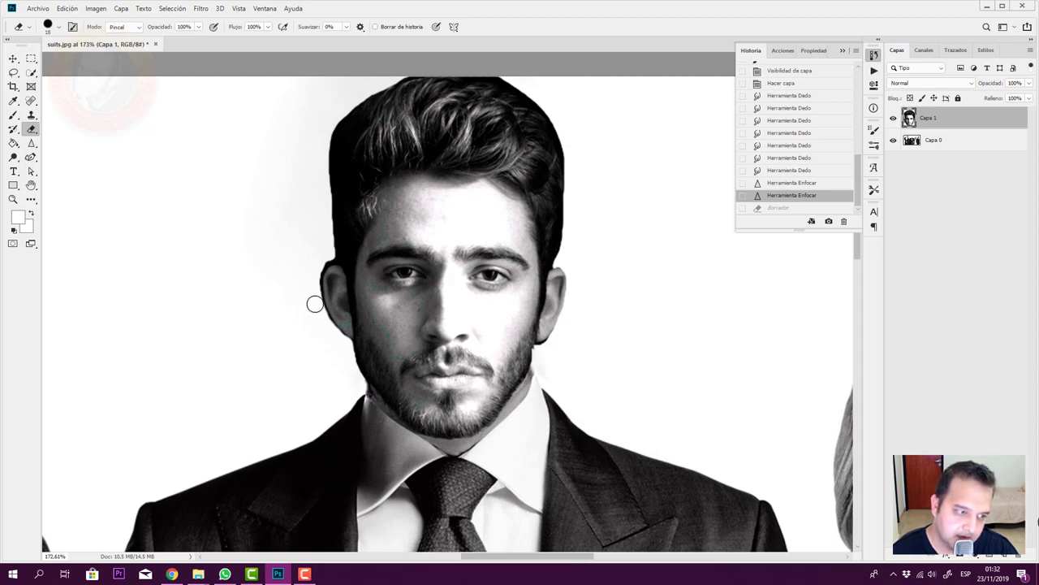
Erase leftover edges along the left ear and hair on Capa 1, then add a new layer
left_click_drag(311, 285, 313, 266)
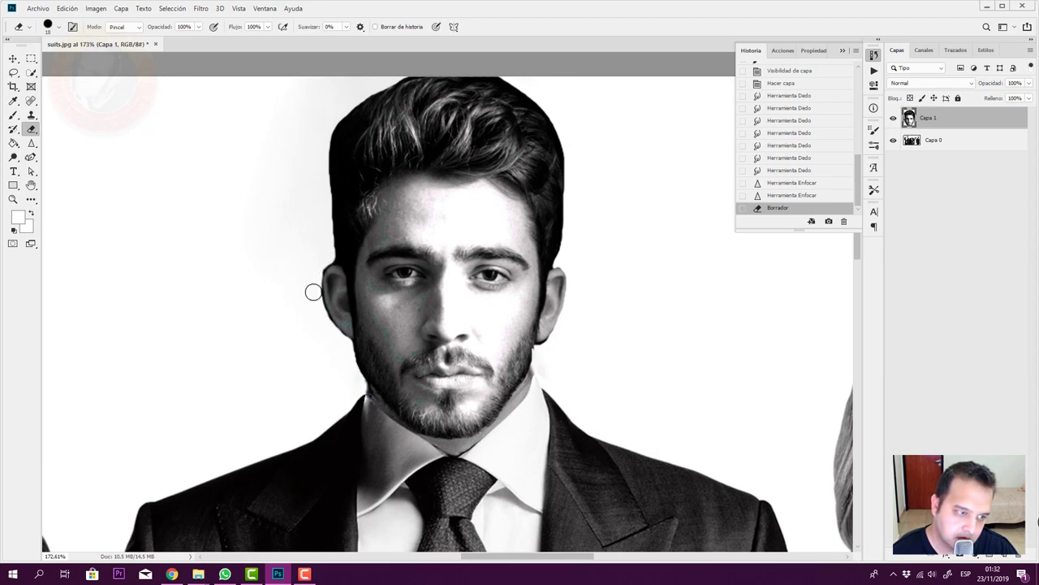
left_click_drag(324, 325, 349, 346)
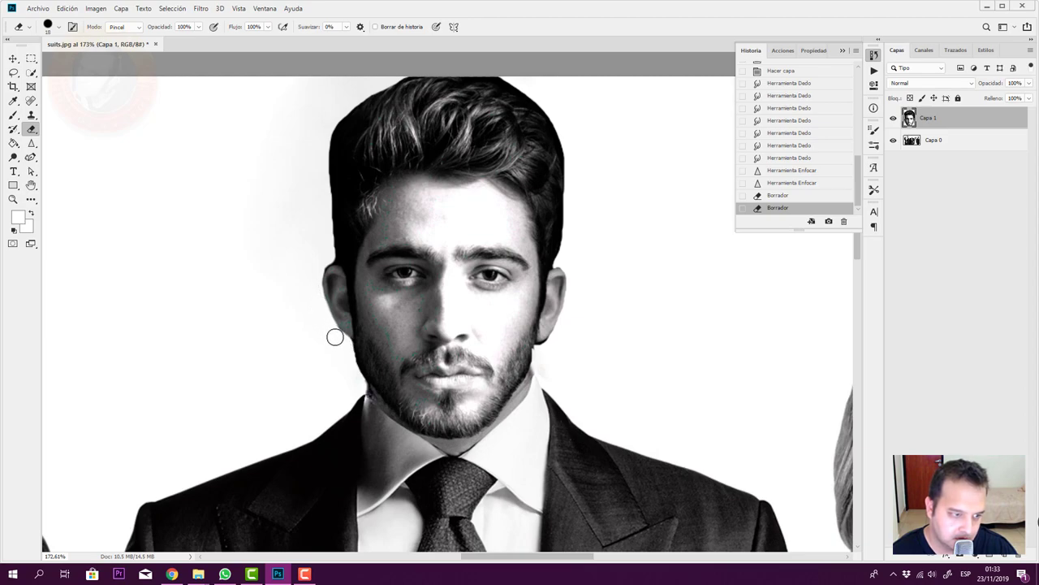
left_click_drag(332, 337, 313, 253)
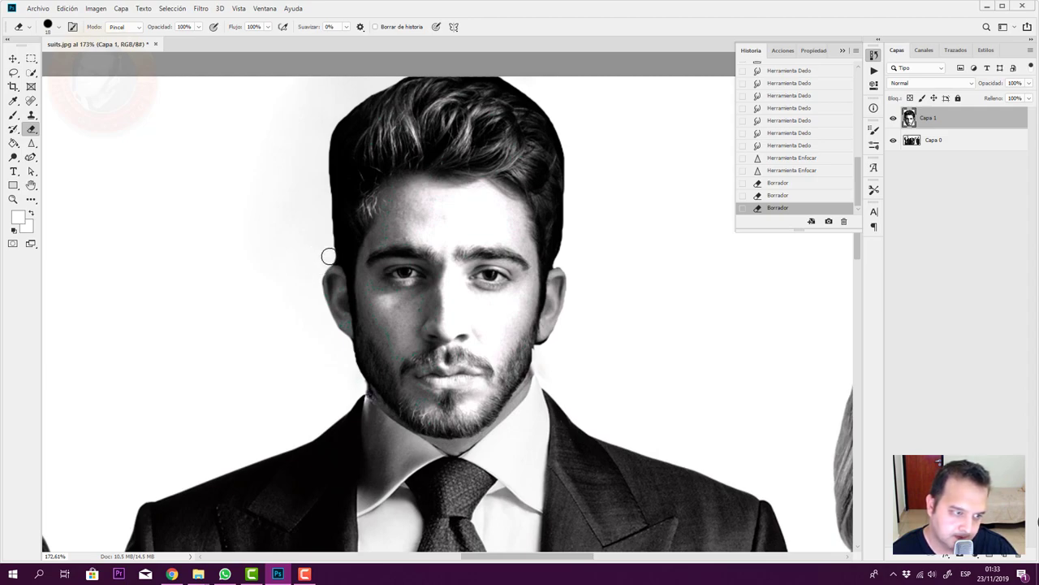
left_click_drag(328, 257, 322, 239)
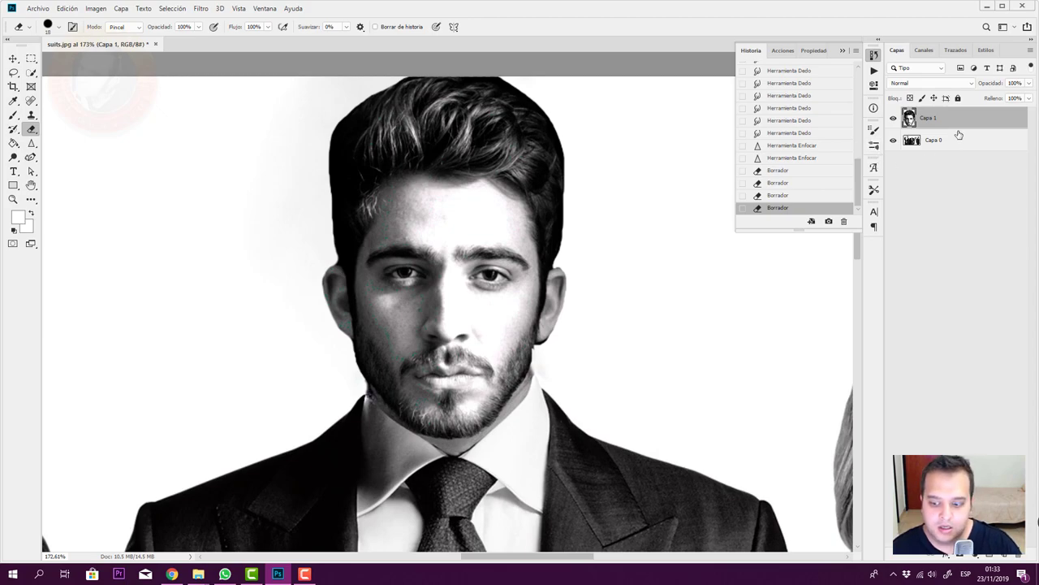
left_click(1009, 558)
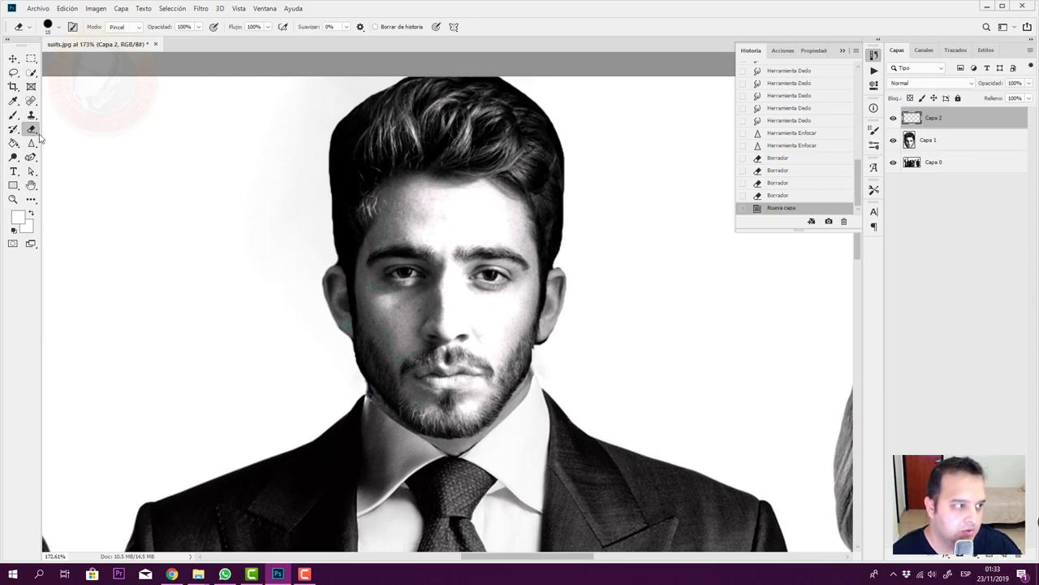
Set up the Brush with black colour and a 1 px size
left_click(13, 114)
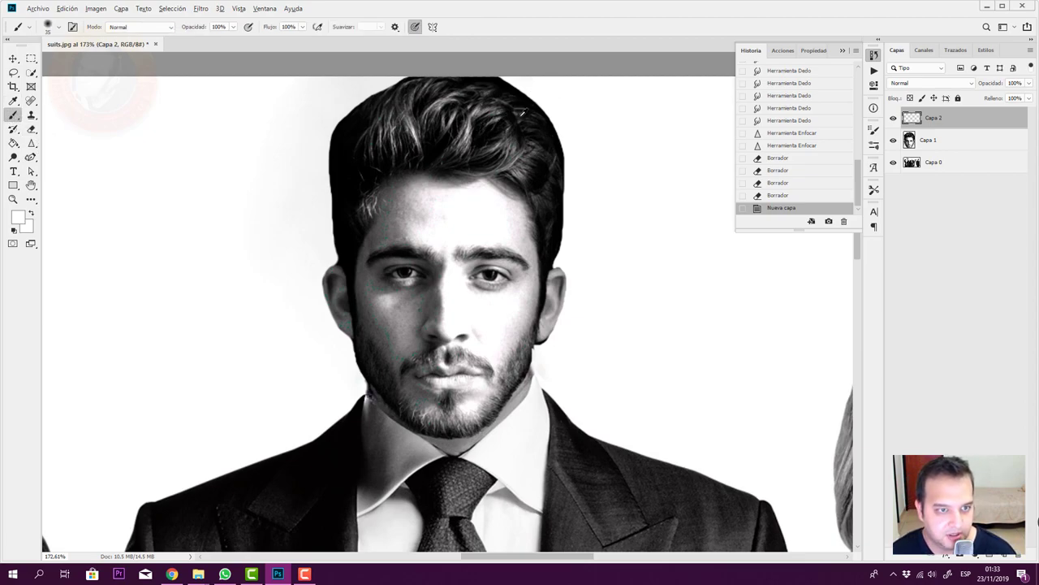
key("d")
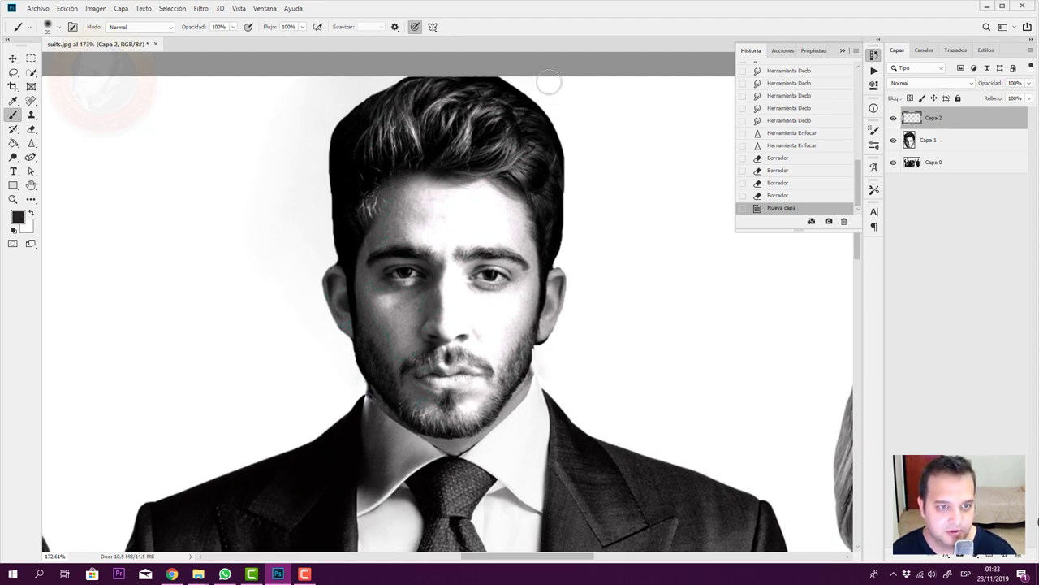
right_click(542, 124)
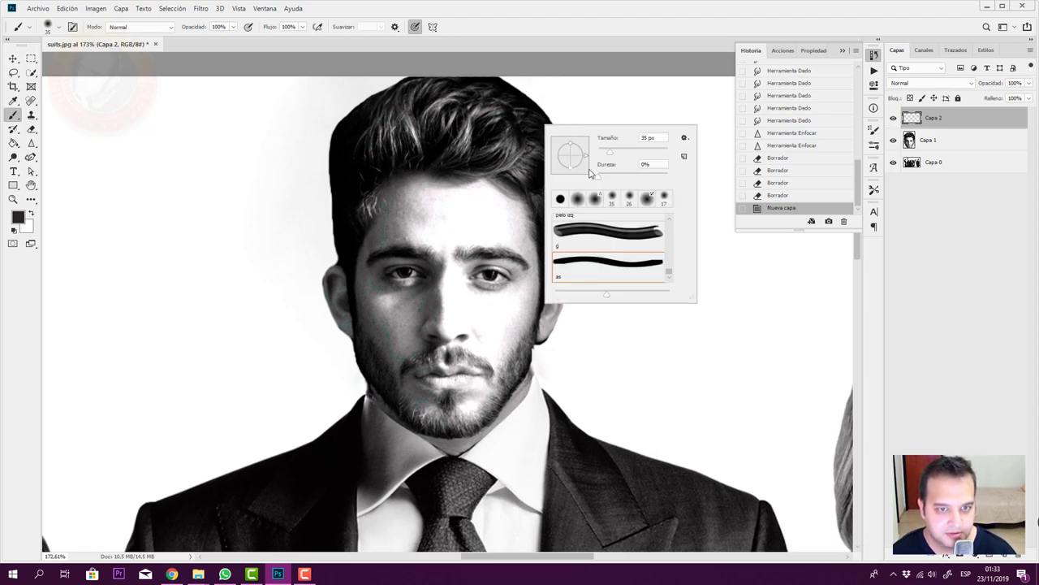
left_click_drag(613, 155, 577, 162)
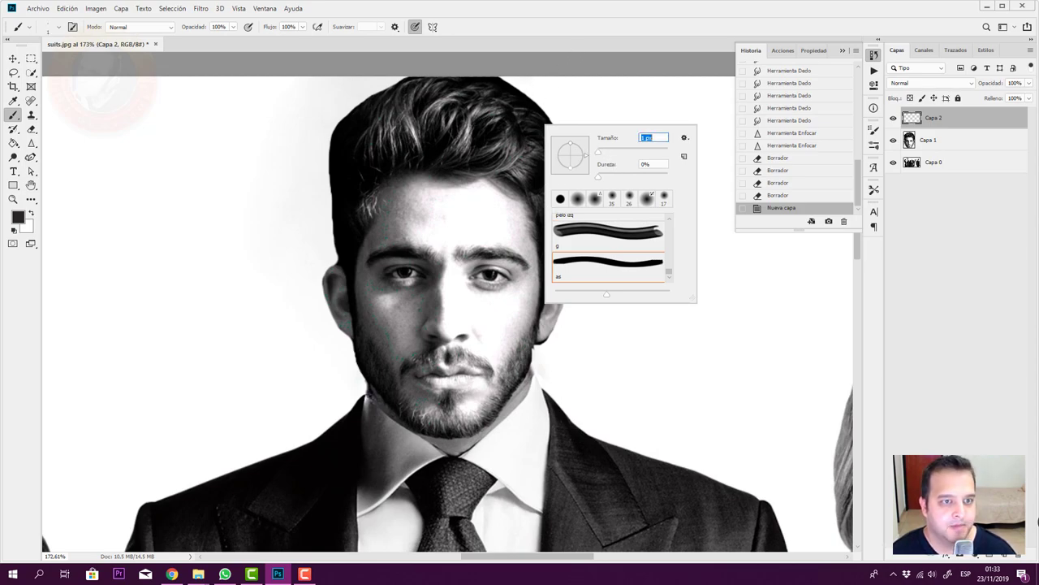
key("Return")
Paint several thin black strands along the right edge of the hair
left_click_drag(542, 106, 562, 146)
mouse_move(552, 121)
left_mouse_down()
mouse_move(563, 151)
mouse_move(554, 158)
mouse_move(560, 122)
left_mouse_up()
mouse_move(556, 114)
left_mouse_down()
mouse_move(563, 146)
mouse_move(560, 134)
left_mouse_up()
left_click_drag(557, 122, 564, 154)
left_click_drag(546, 102, 557, 118)
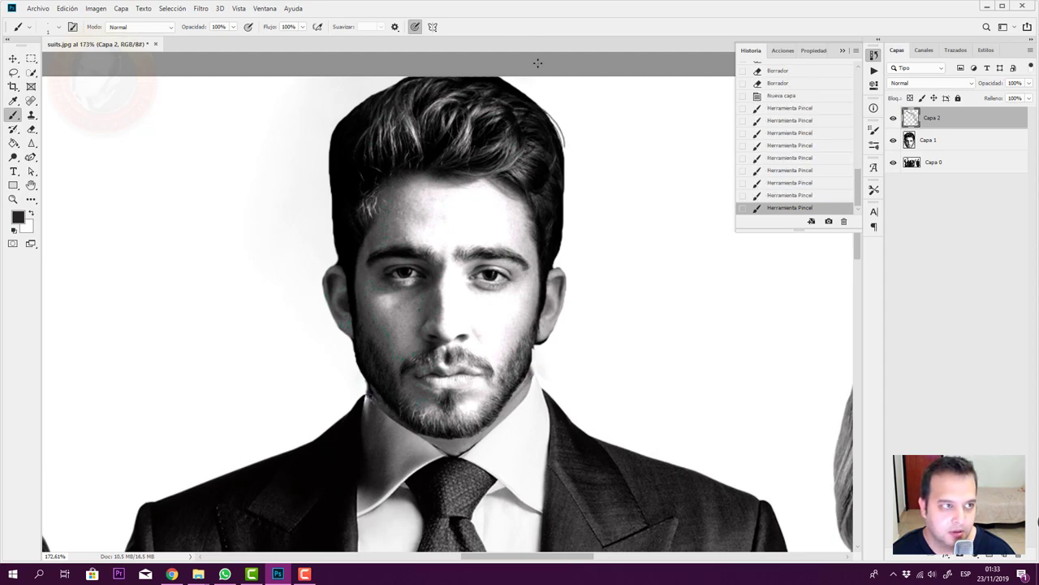
right_click(552, 128)
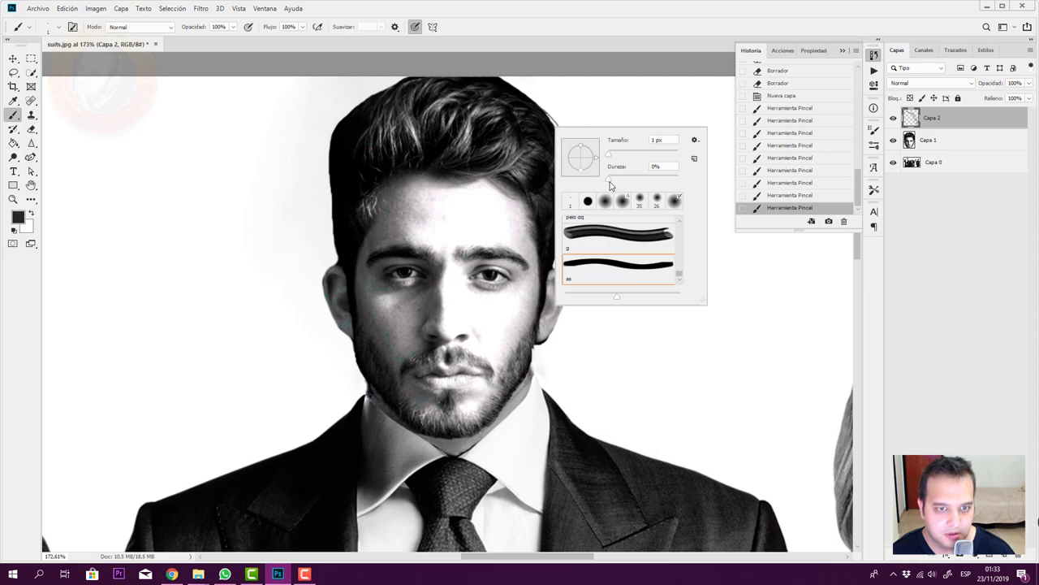
Paint more fine strands along the right, top and left hair edges
left_click(609, 177)
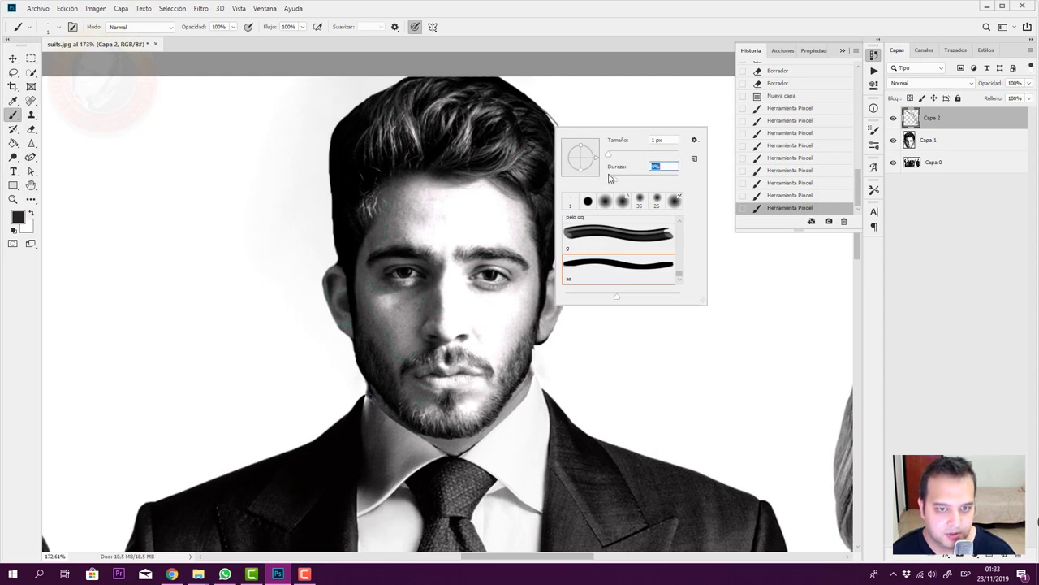
mouse_move(545, 118)
left_mouse_down()
mouse_move(564, 150)
mouse_move(559, 190)
left_mouse_up()
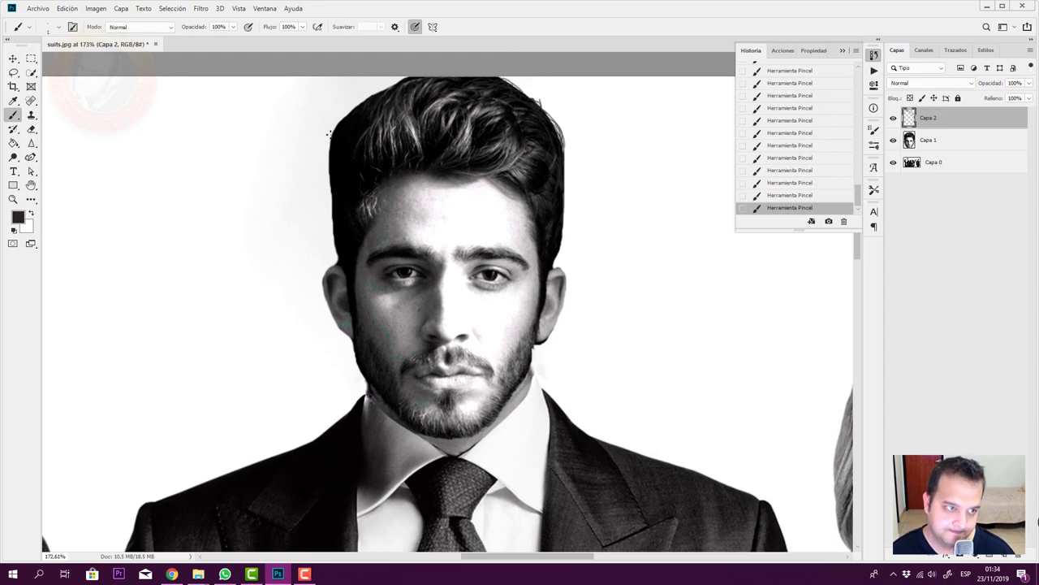
left_click_drag(357, 115, 365, 120)
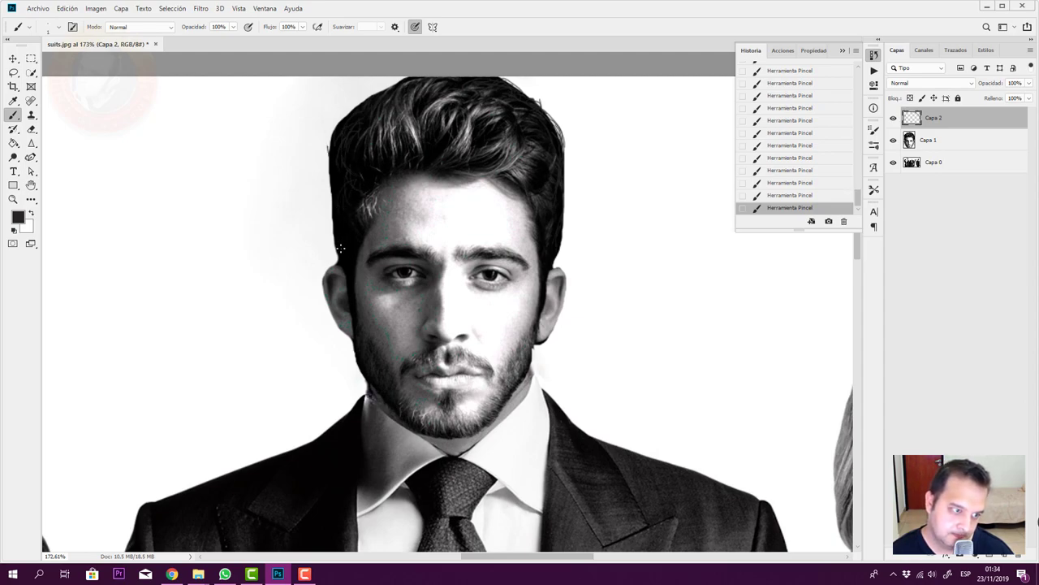
left_click_drag(342, 258, 333, 236)
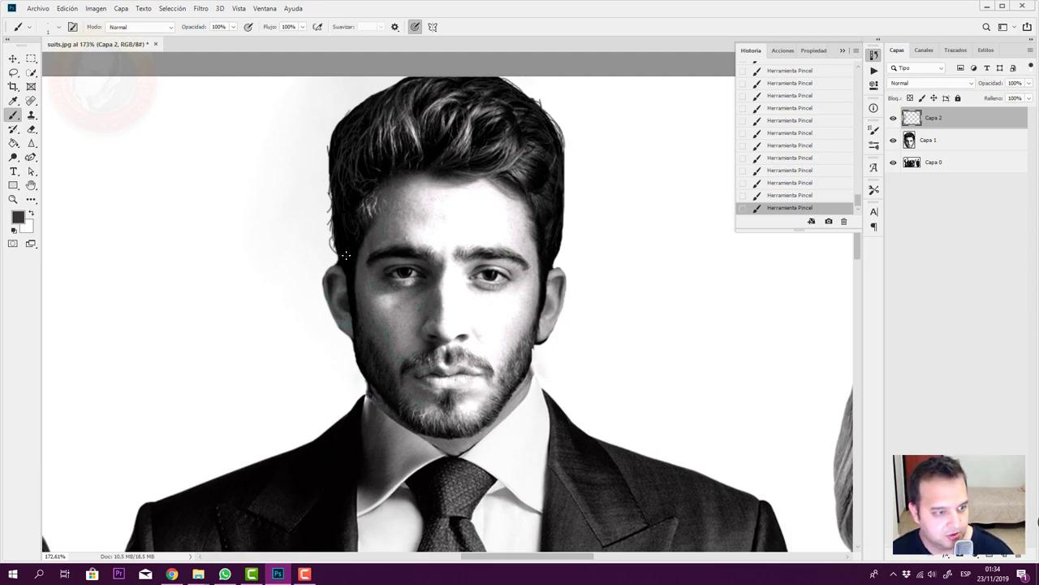
Sample a light grey from the hair and undo the last brush strokes
key("d")
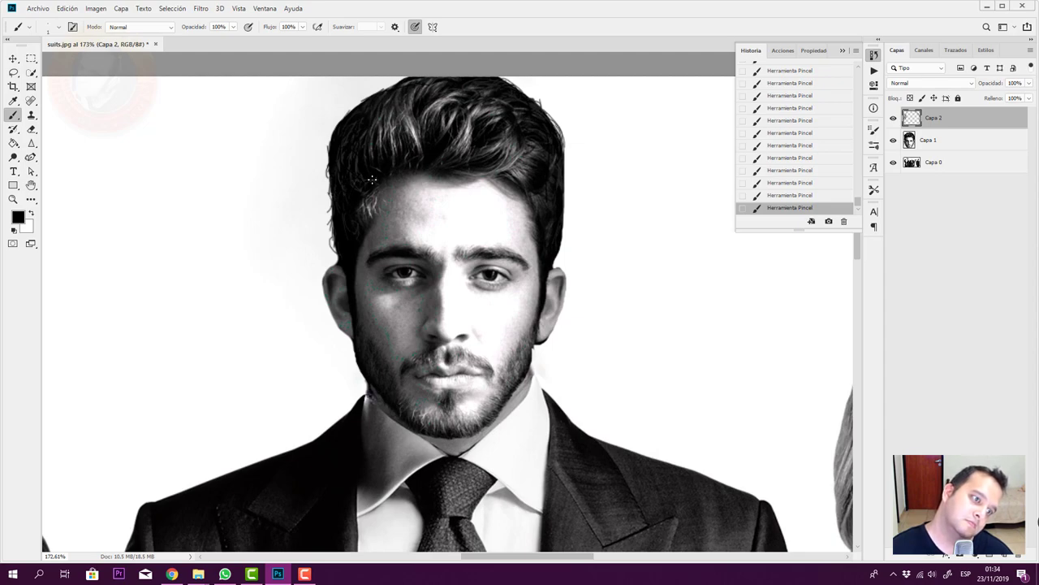
left_click(413, 130, "alt")
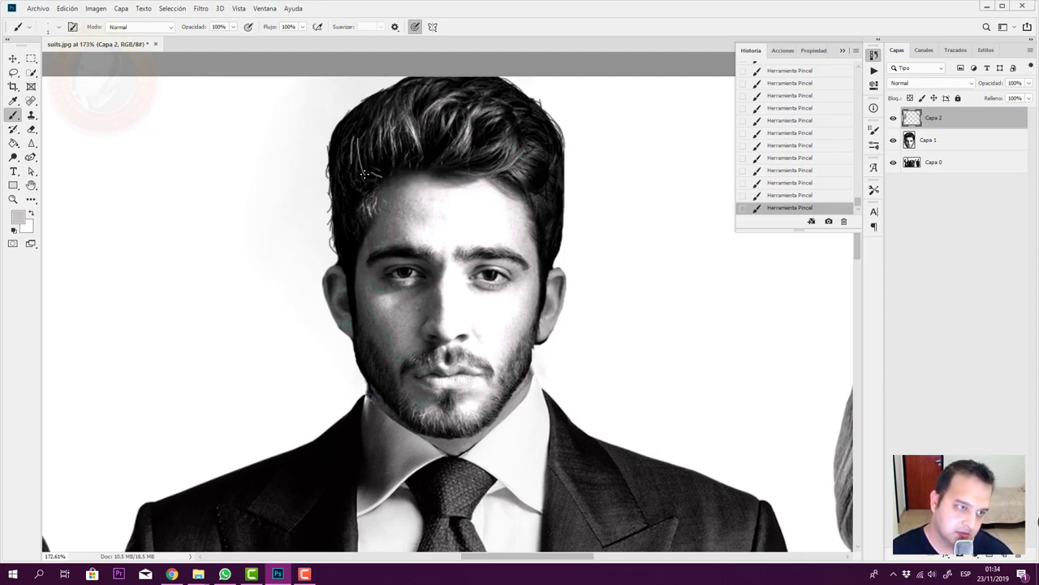
key("ctrl+z")
key("ctrl+z")
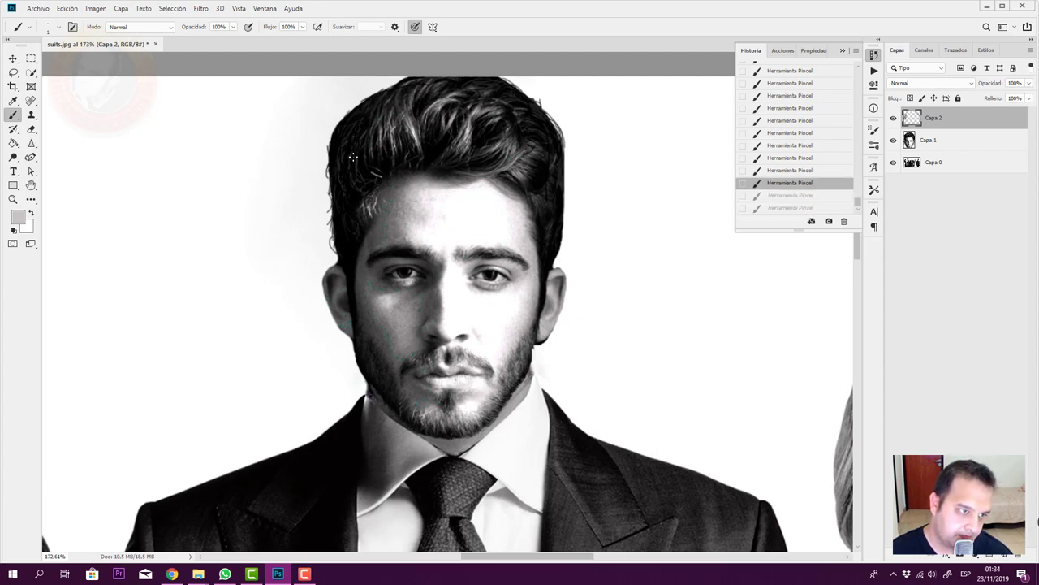
key("ctrl+z")
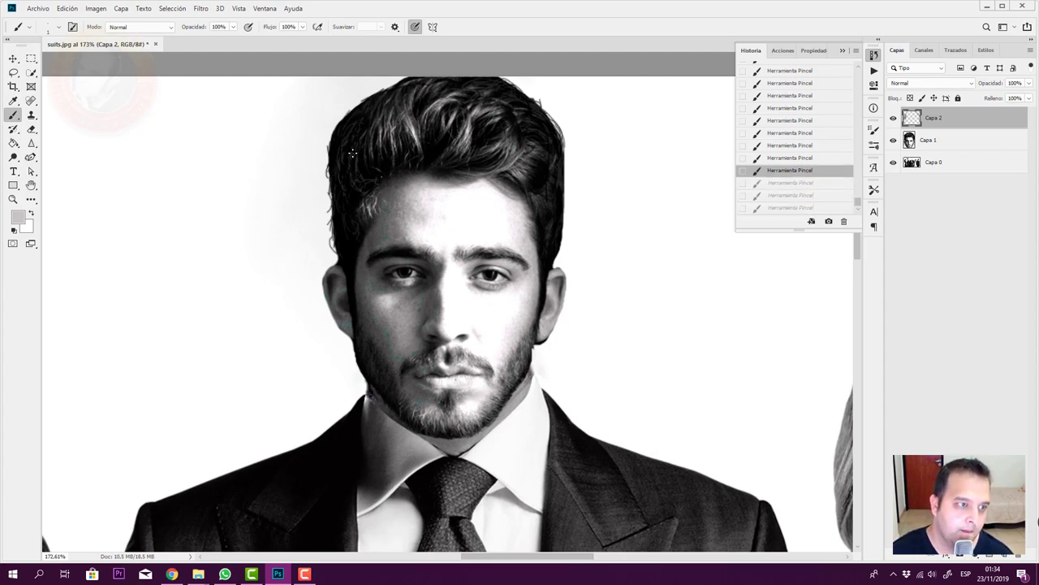
key("ctrl+shift+z")
key("ctrl+shift+z")
key("ctrl+shift+z")
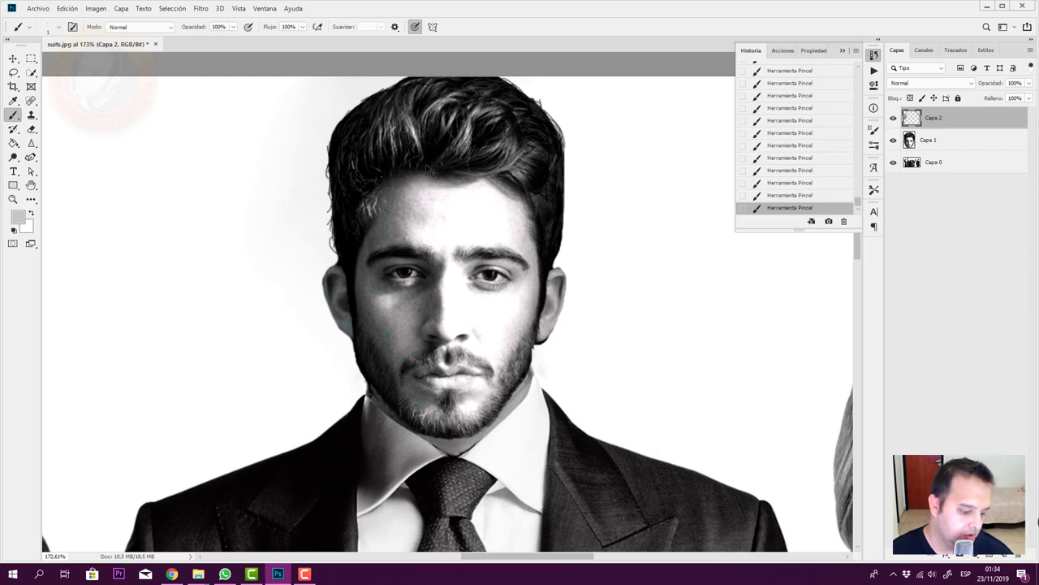
key("ctrl+z")
Lower brush opacity to 74%, try a light strand, then undo recent strokes
left_click(233, 29)
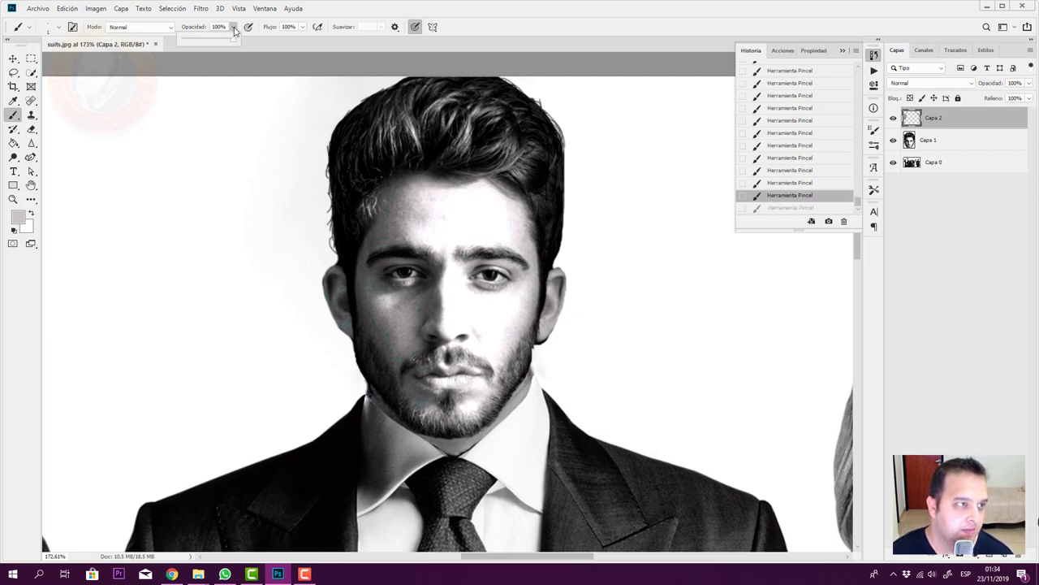
left_click(218, 38)
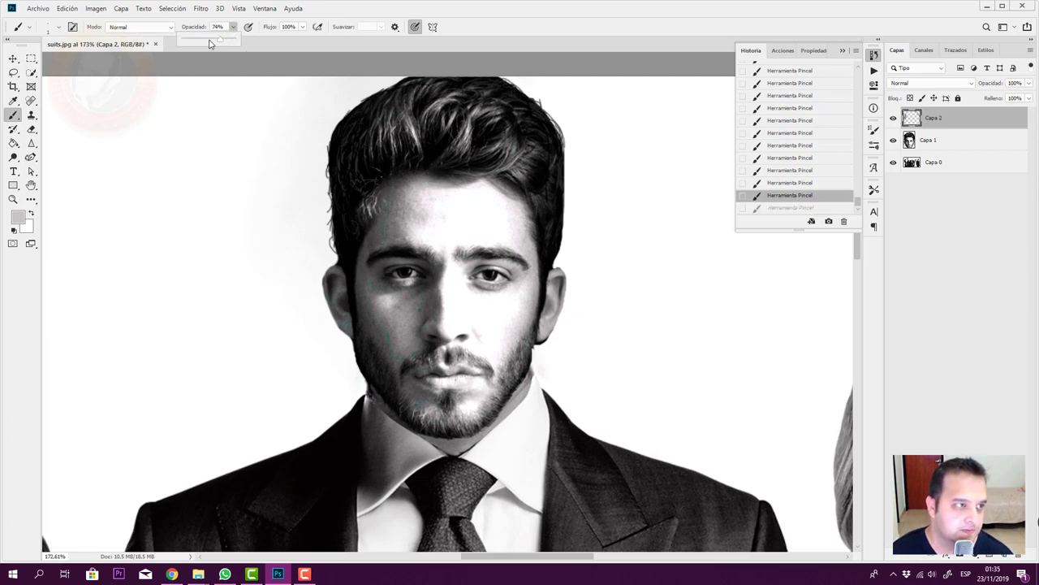
left_click_drag(357, 121, 362, 179)
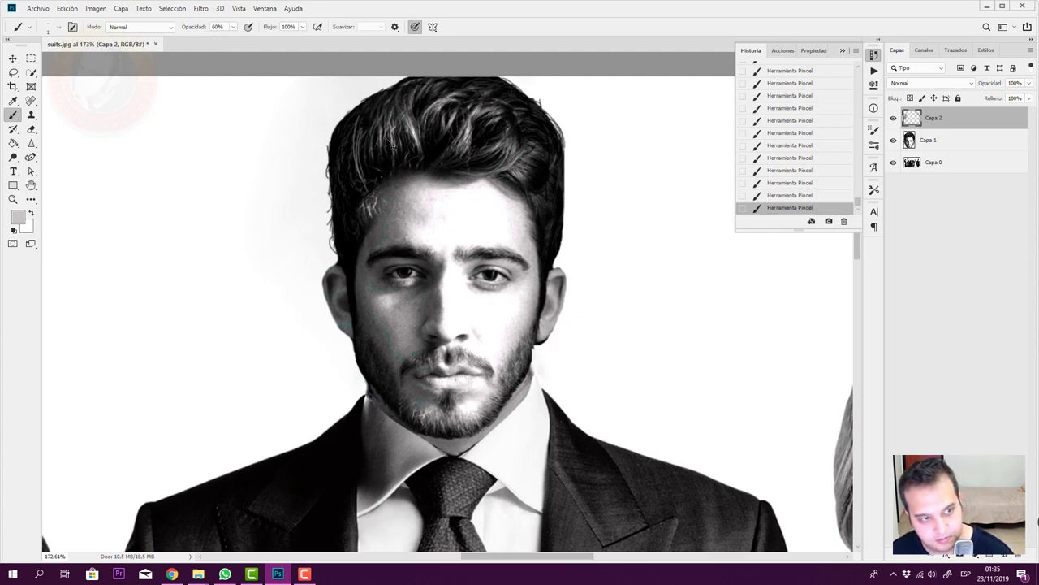
key("ctrl+z")
key("ctrl+z")
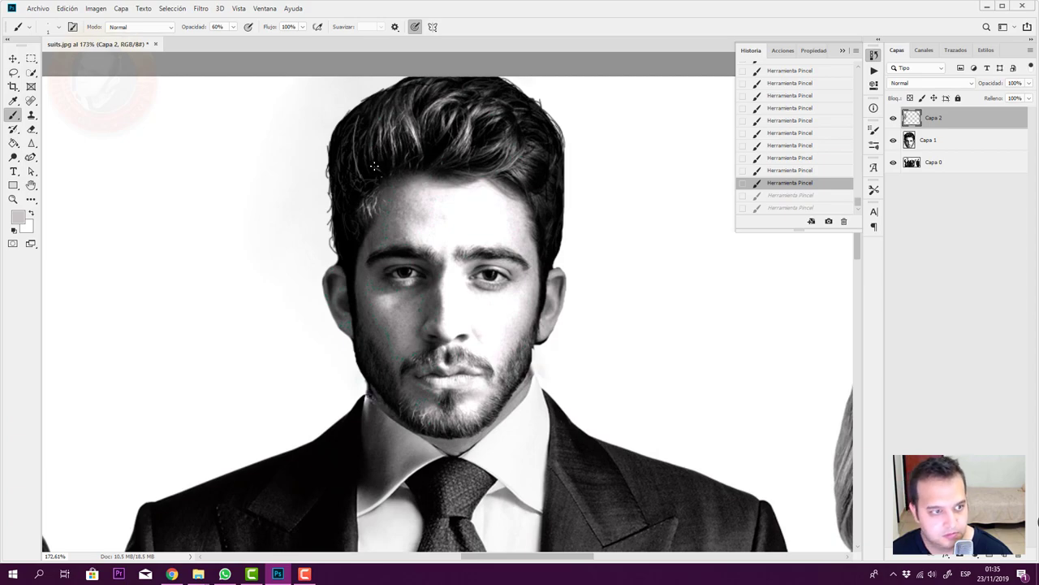
key("ctrl+z")
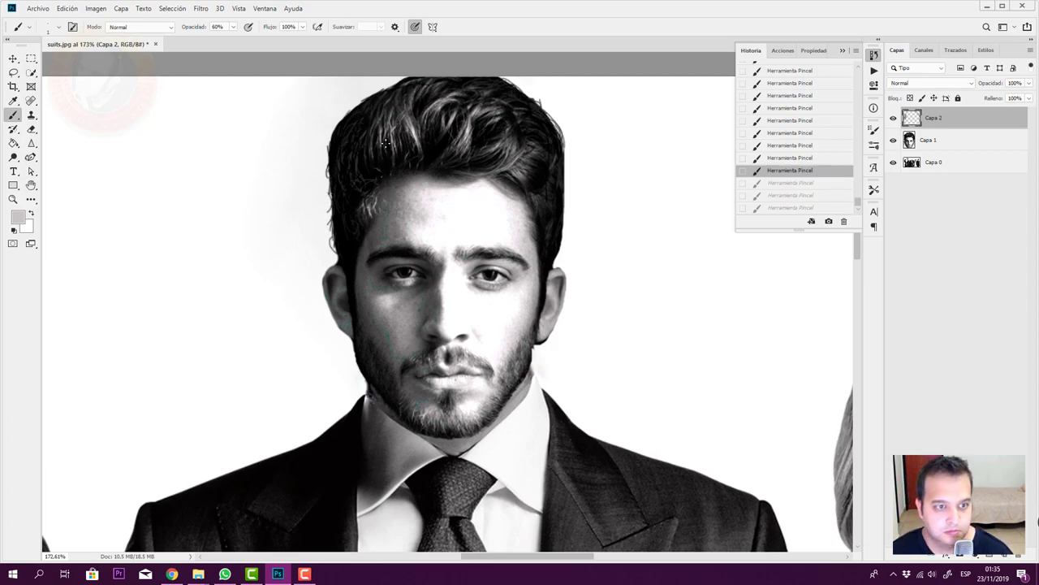
Soften the brush hardness toward 0 and paint light grey strands across the hair top
right_click(383, 143)
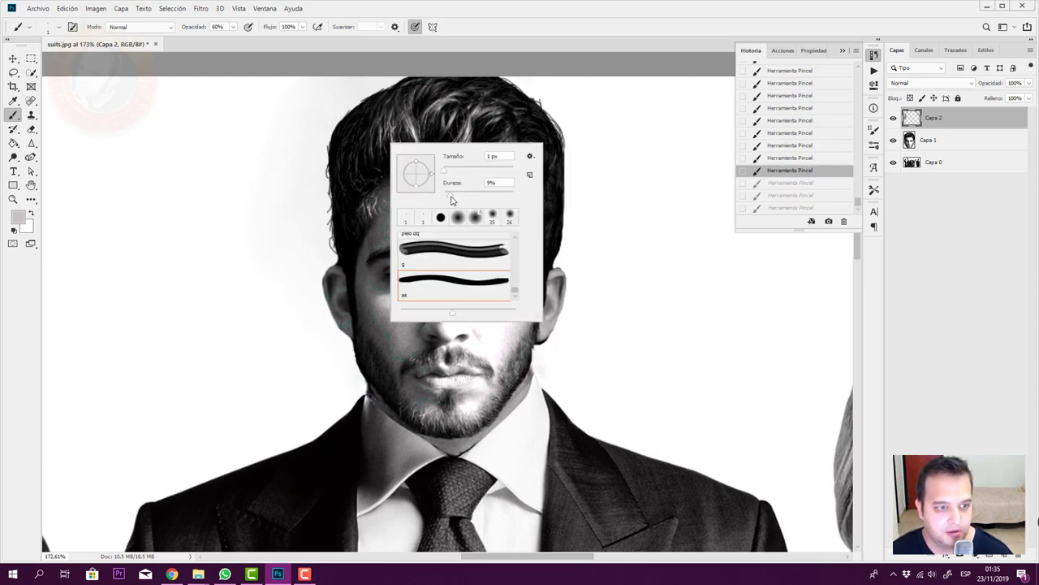
left_click_drag(451, 200, 395, 163)
mouse_move(374, 117)
left_mouse_down()
mouse_move(361, 187)
mouse_move(354, 158)
left_mouse_up()
mouse_move(353, 161)
left_mouse_down()
mouse_move(343, 211)
mouse_move(353, 224)
left_mouse_up()
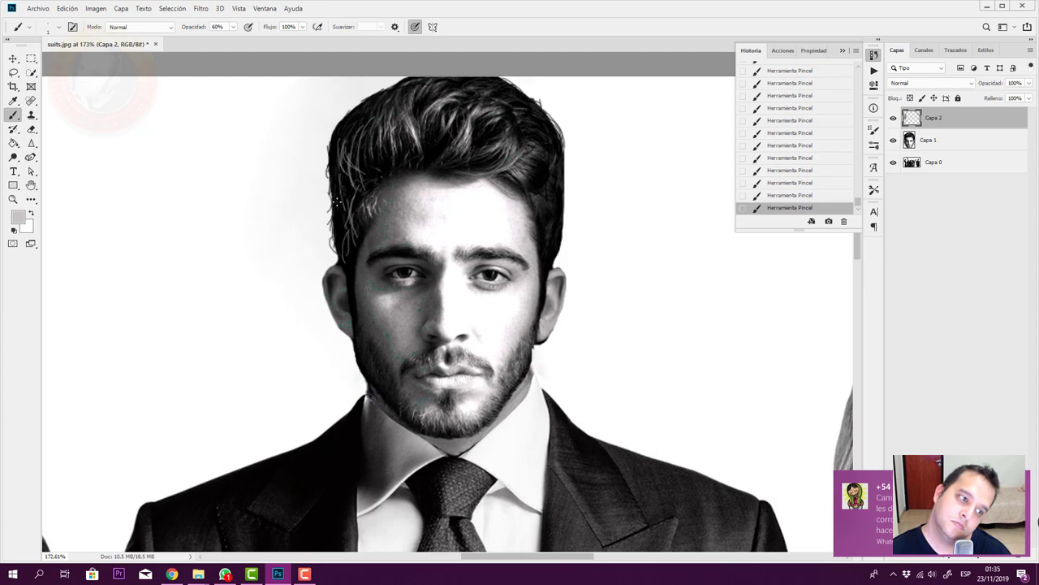
Step through History to compare the hair with and without the new strands
left_click(800, 170)
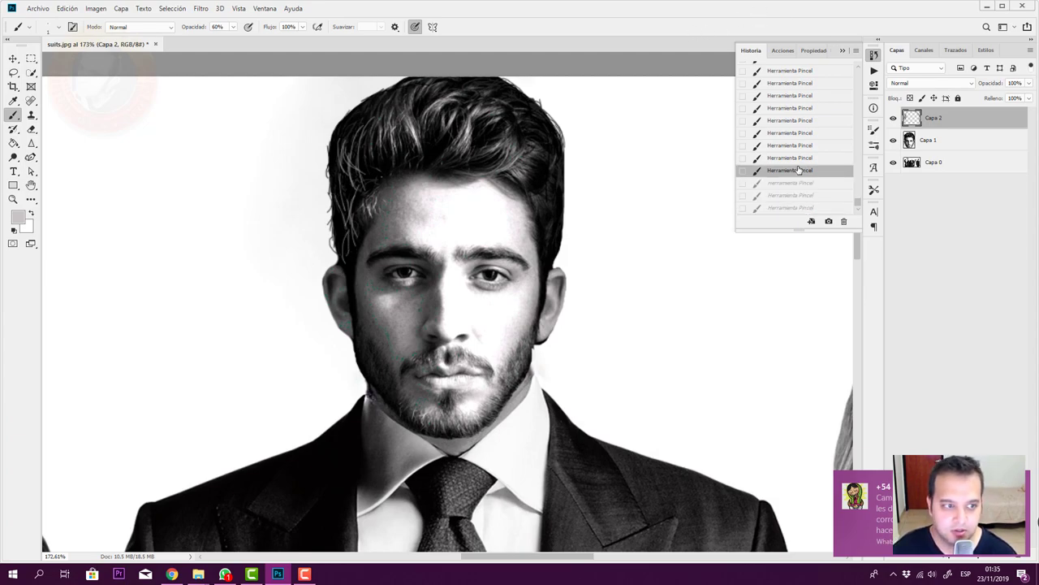
left_click(800, 133)
left_click(812, 120)
left_click(815, 96)
left_click(821, 73)
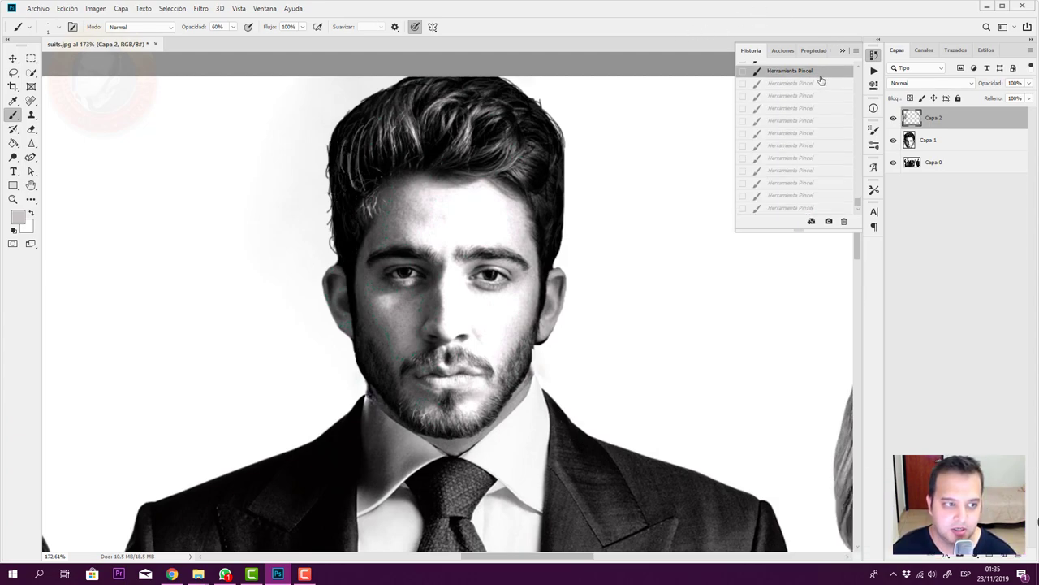
left_click(828, 84)
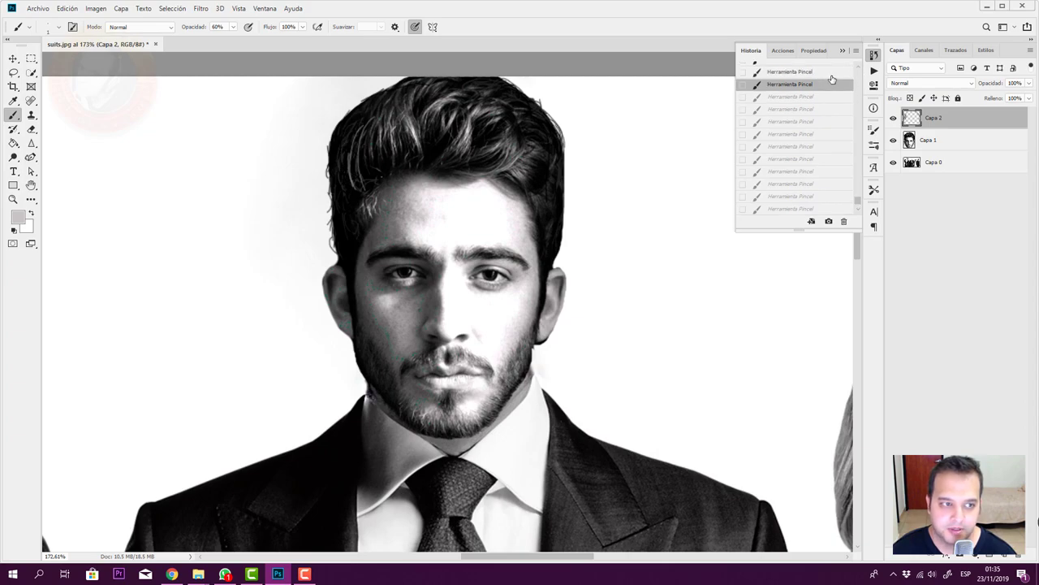
key("ctrl+shift+z")
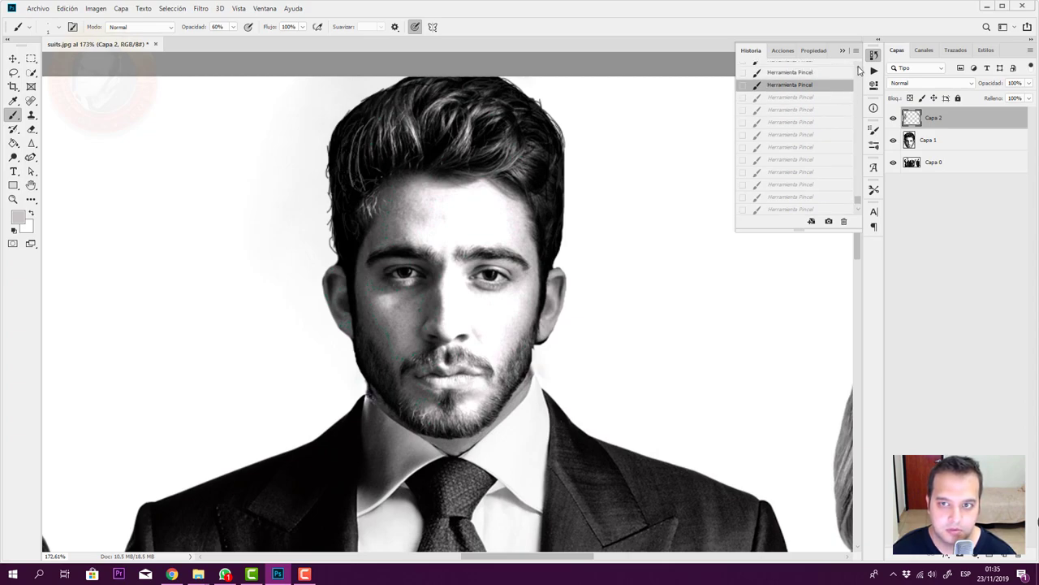
key("ctrl+shift+z")
key("ctrl+shift+z")
key("ctrl+shift+z")
key("ctrl+z")
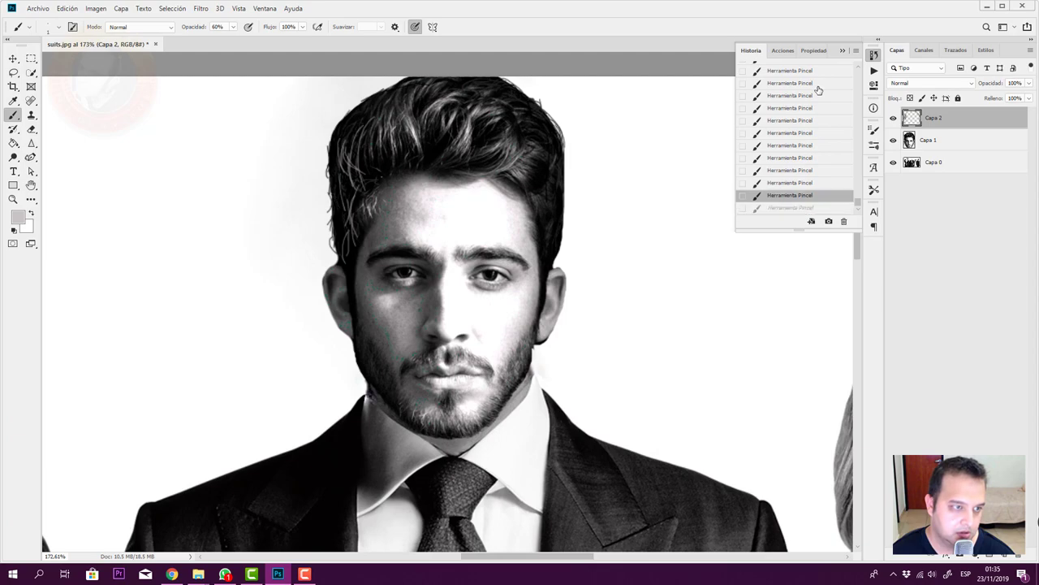
Pick the History state that keeps only the best hair strokes
left_click(825, 82)
key("ctrl+alt+z")
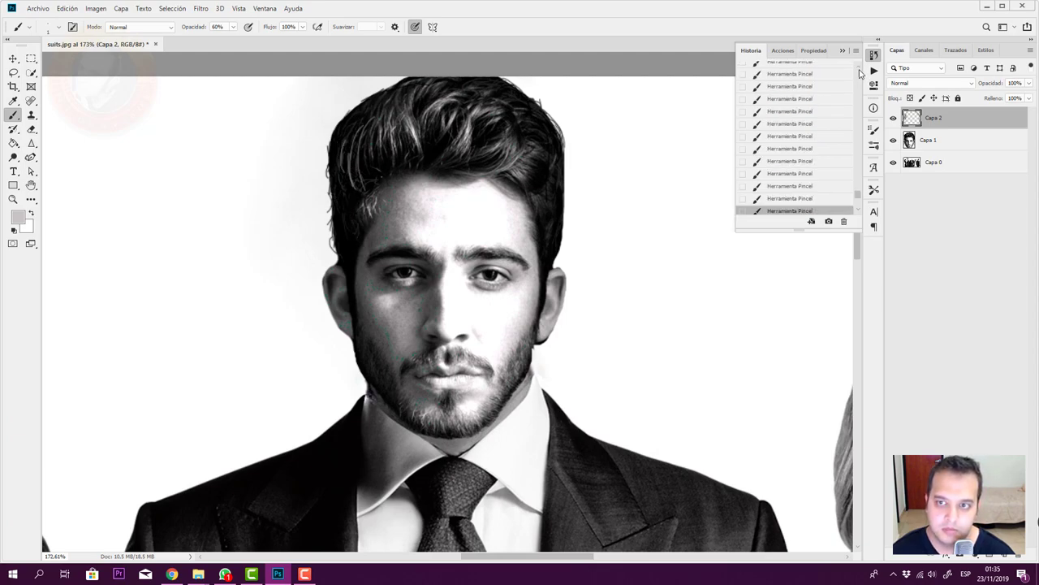
left_click(812, 87)
left_click(794, 127)
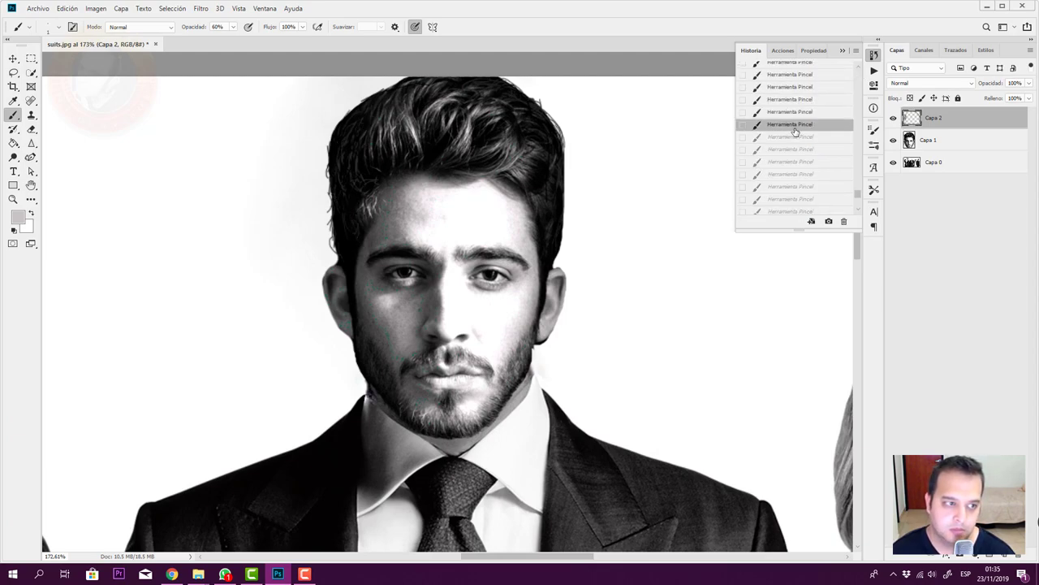
left_click(787, 147)
left_click(785, 186)
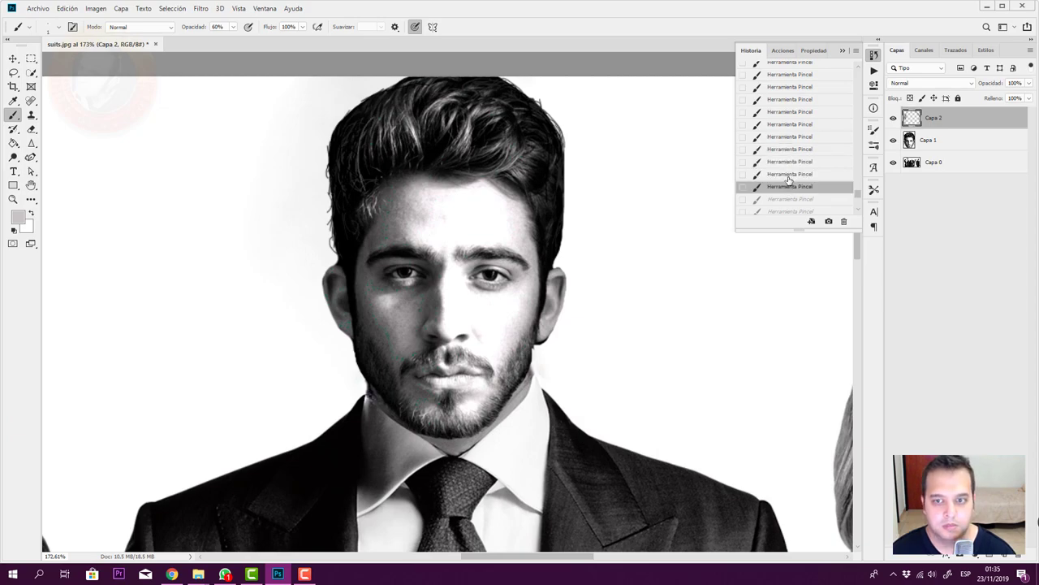
left_click(793, 176)
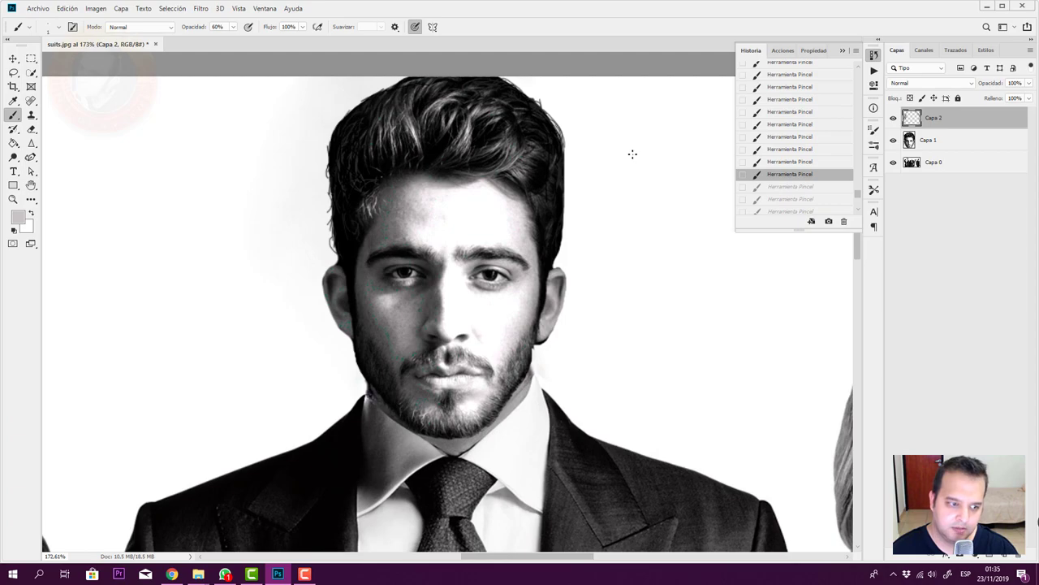
Make Capa 1 active and desaturate it with Imagen > Ajustes > Desaturar
left_click(928, 142)
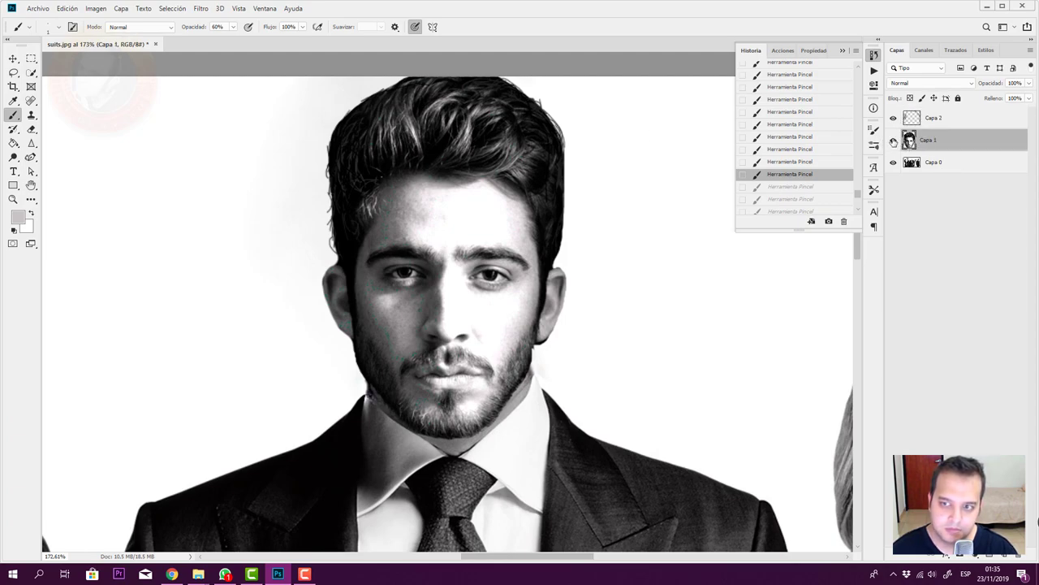
left_click(893, 142)
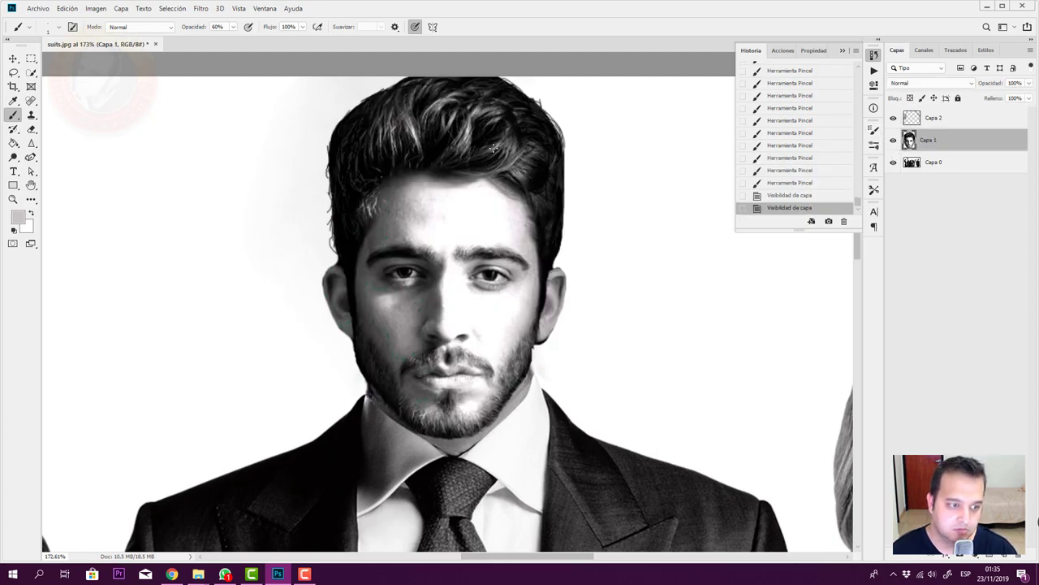
left_click(95, 9)
mouse_move(103, 37)
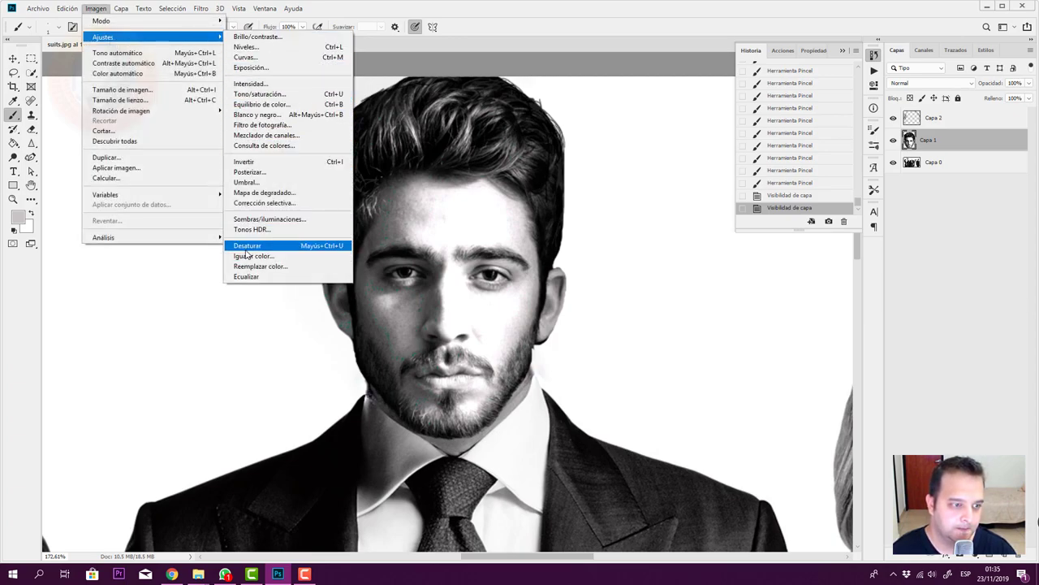
left_click(247, 245)
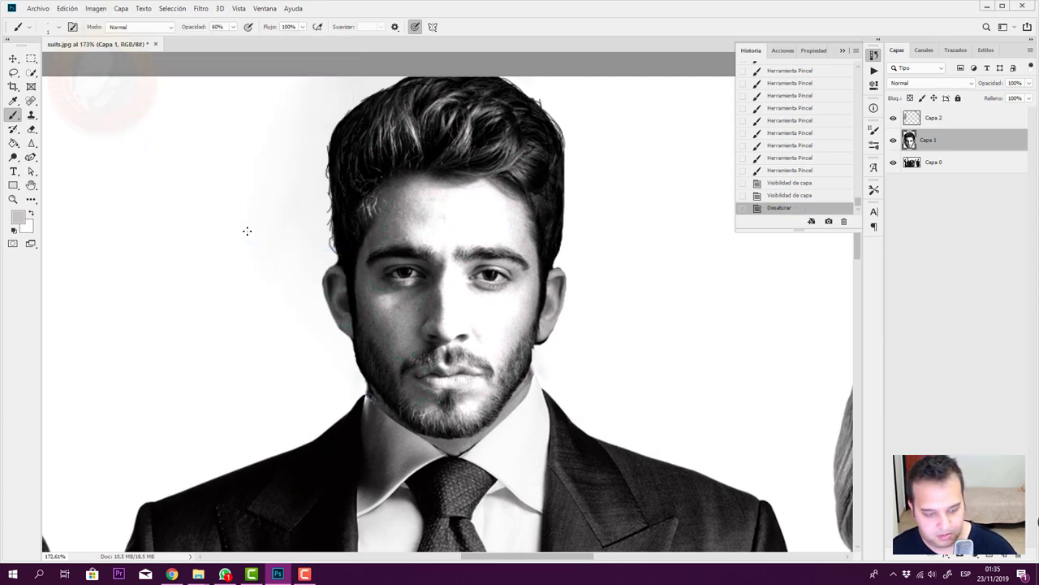
Paint small brush strokes near the bottom of the face layer
scroll(544, 276, "down", 2)
scroll(544, 276, "down", 7)
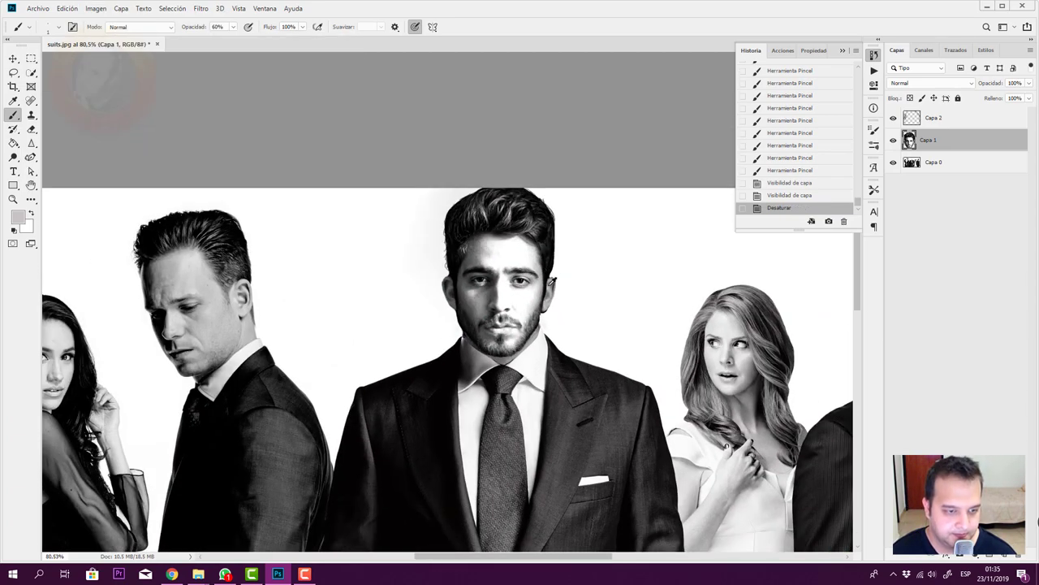
scroll(682, 372, "down", 1)
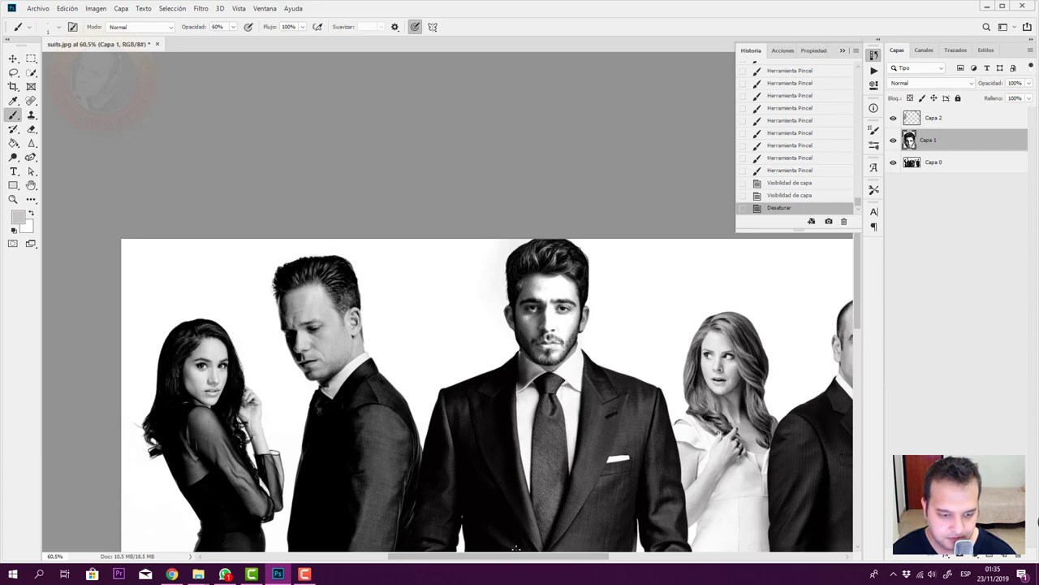
left_click_drag(561, 548, 565, 549)
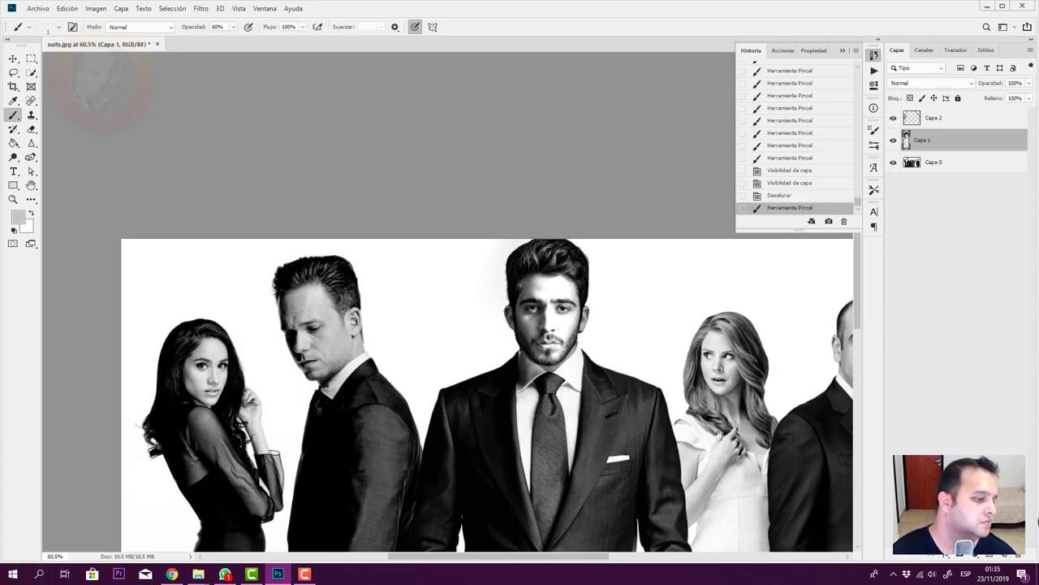
scroll(386, 395, "down", 3)
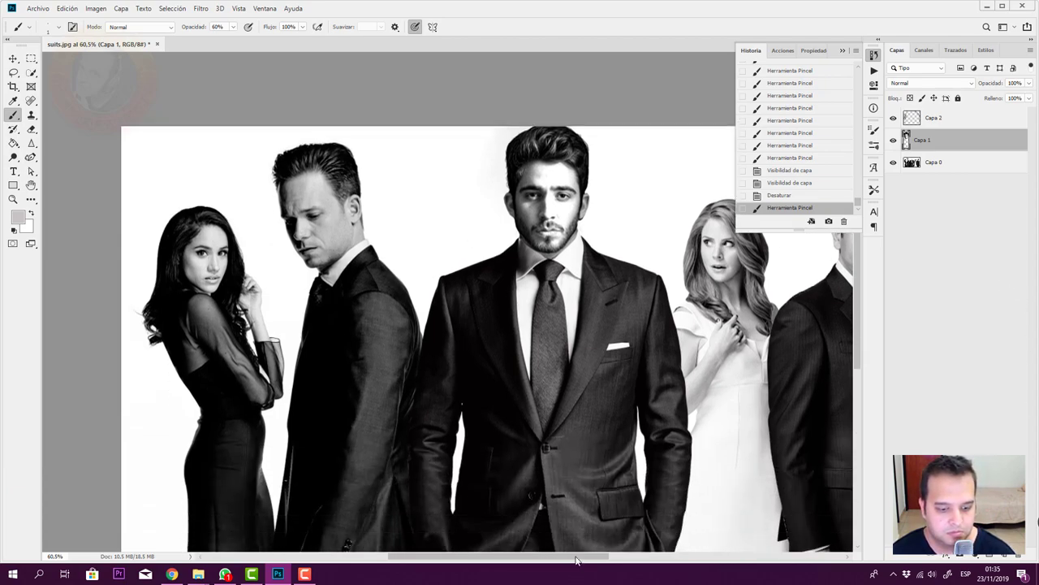
left_click_drag(575, 559, 598, 552)
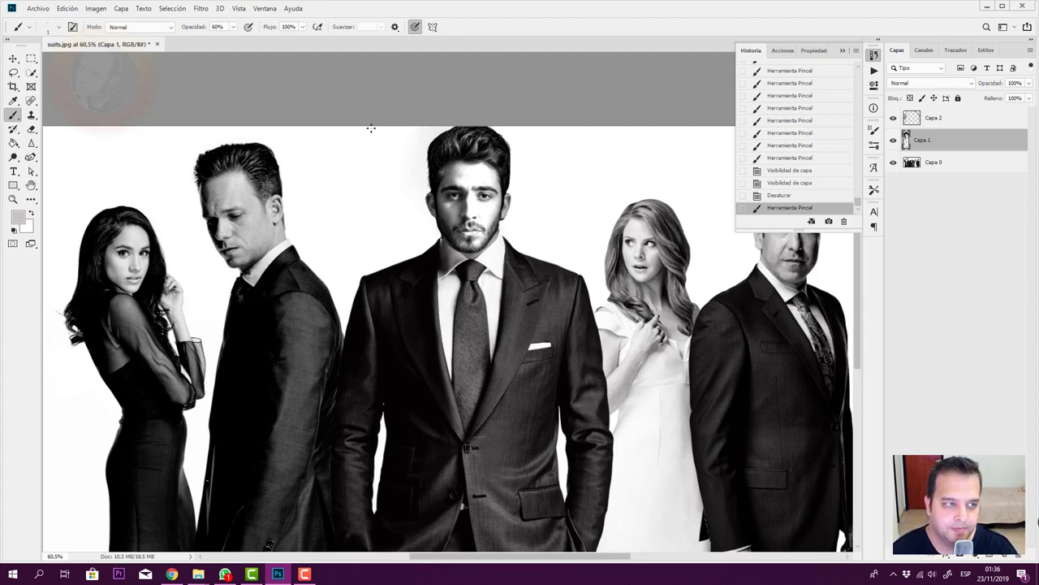
Open Levels and try shadow and midtone values around 1,30 with white input 255
left_click(96, 9)
mouse_move(103, 38)
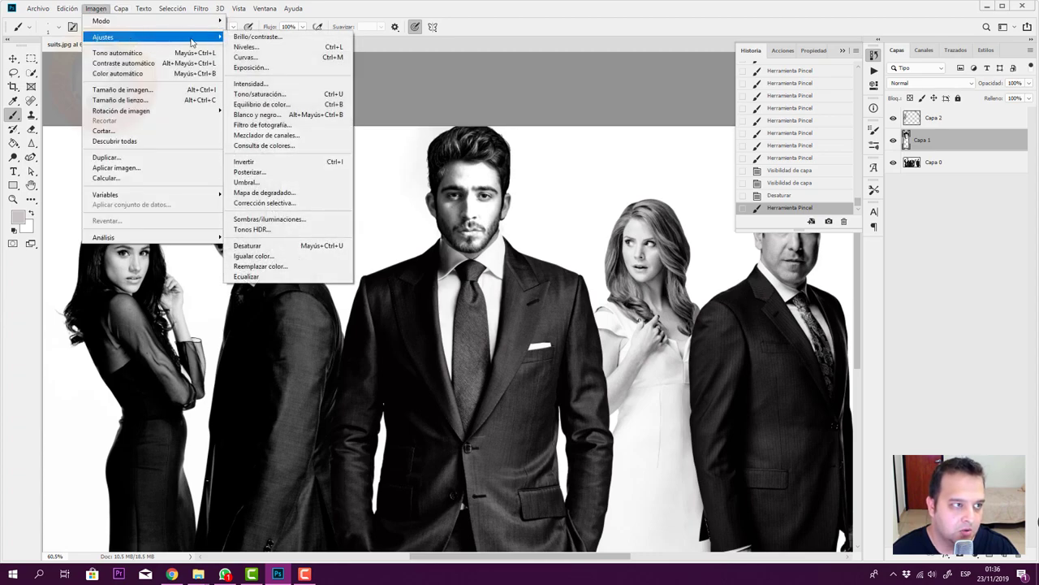
left_click(267, 47)
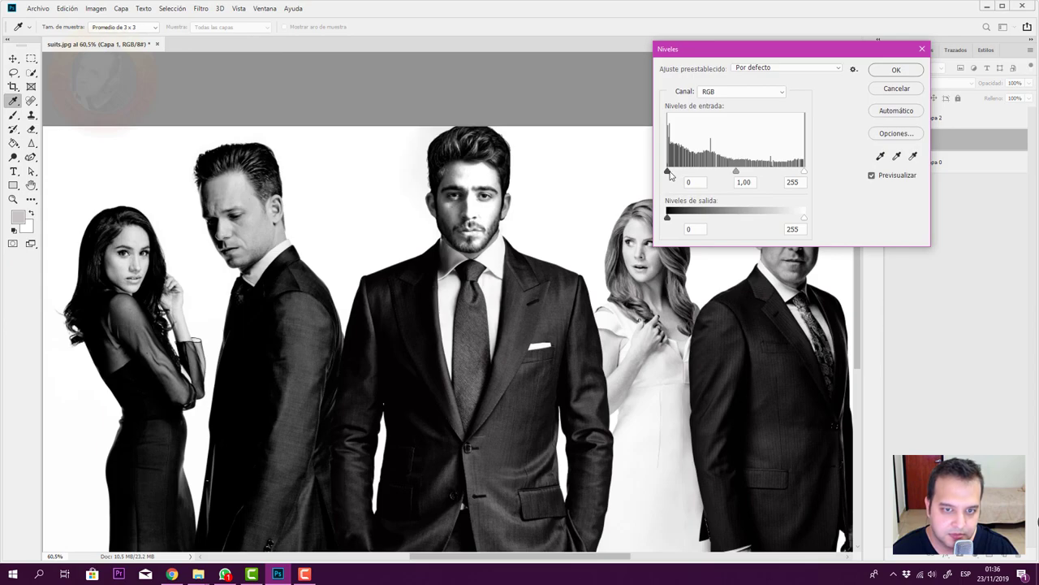
left_click_drag(670, 174, 655, 179)
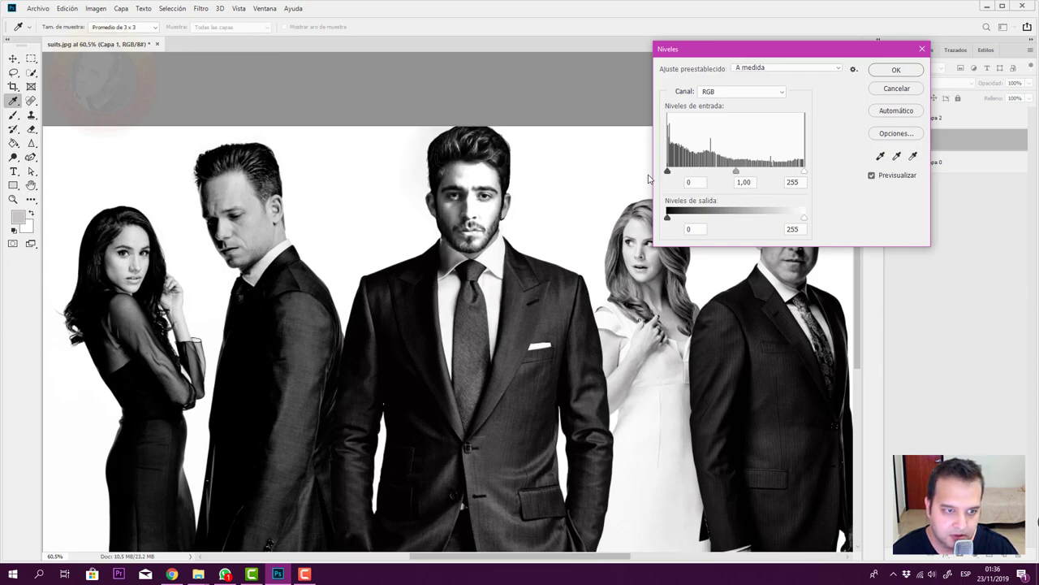
left_click(695, 182)
left_click_drag(736, 171, 723, 172)
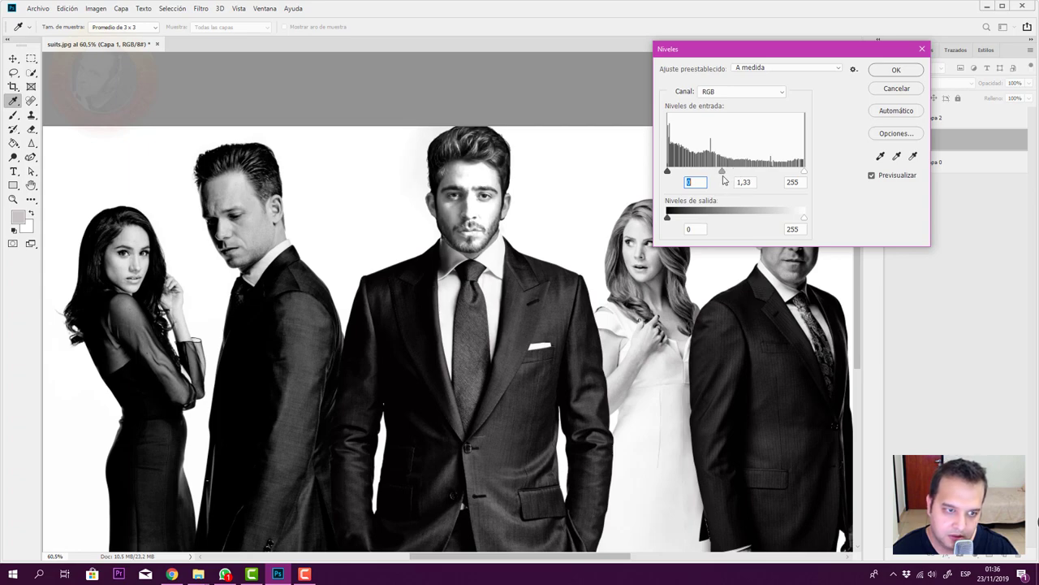
left_click_drag(724, 171, 722, 172)
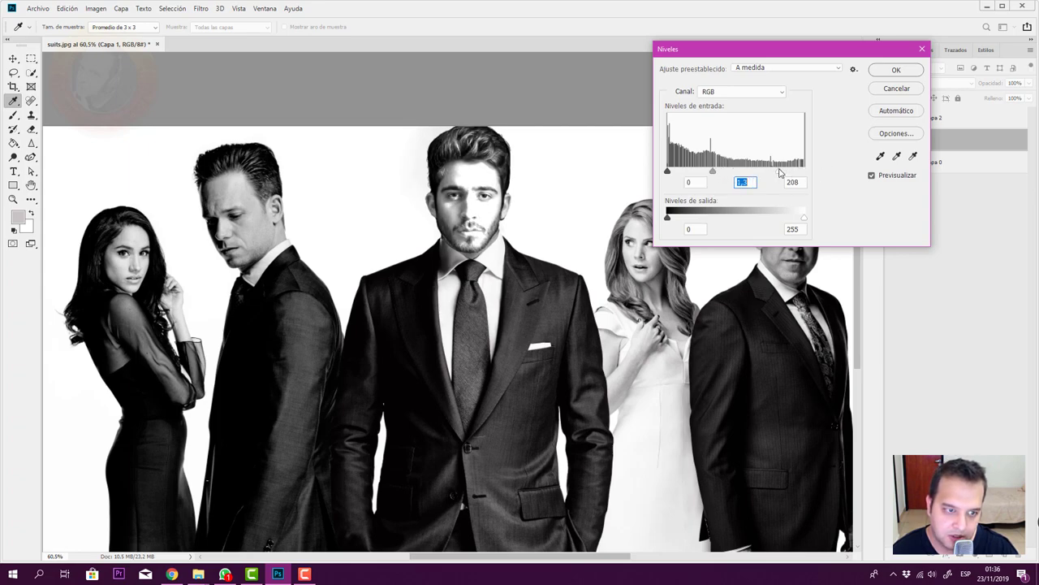
left_click_drag(802, 172, 805, 171)
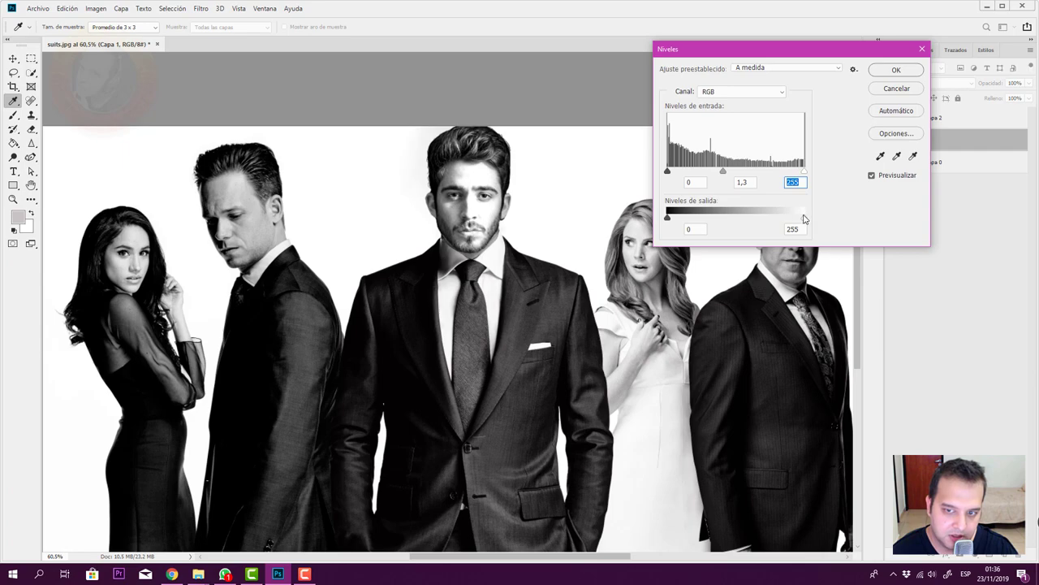
Settle on black input 10, midtone 1,24 and output white 216, then apply Levels
left_click_drag(802, 219, 775, 219)
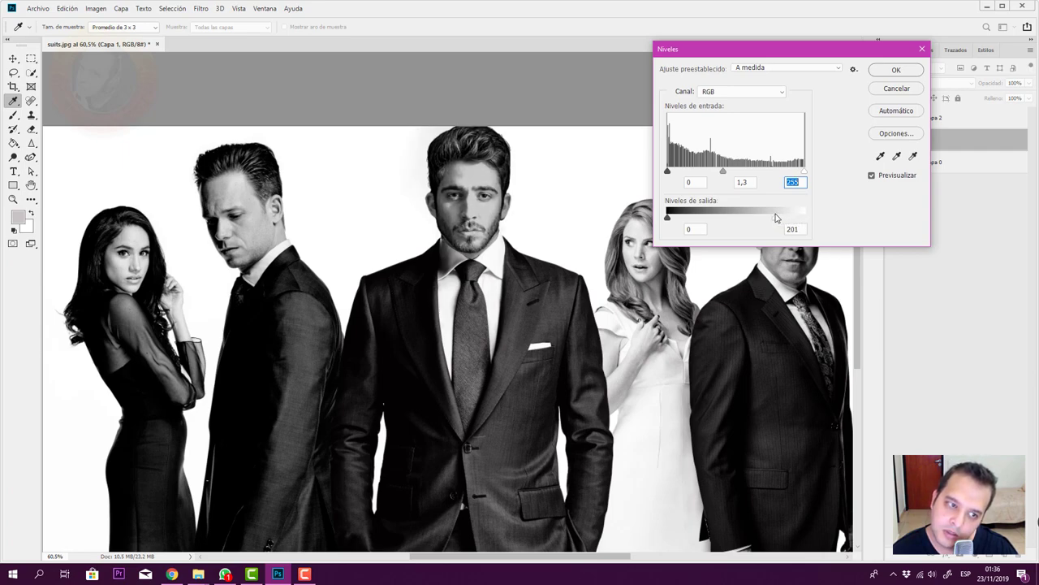
left_click_drag(723, 171, 673, 172)
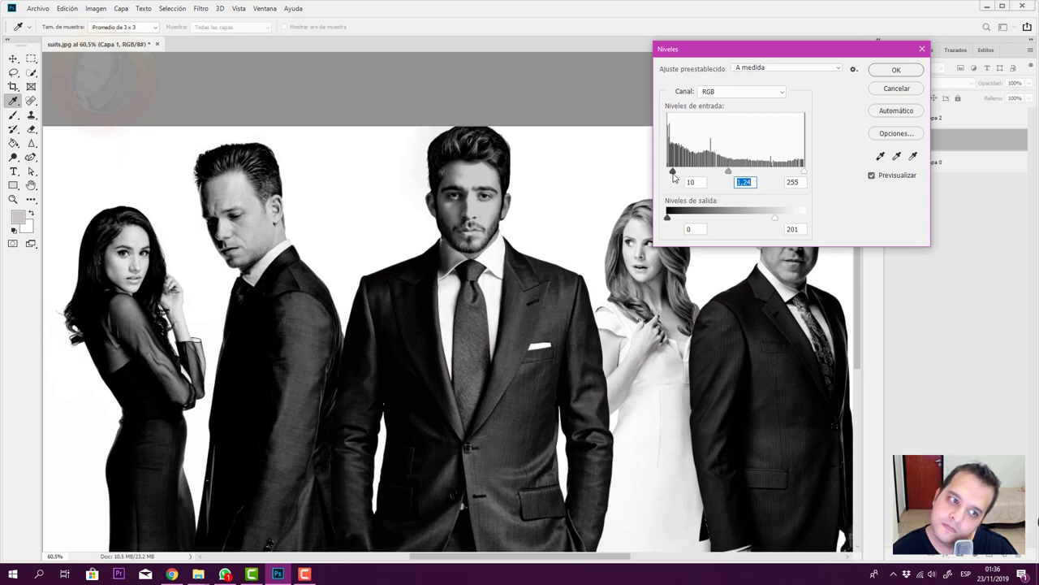
left_click(672, 172)
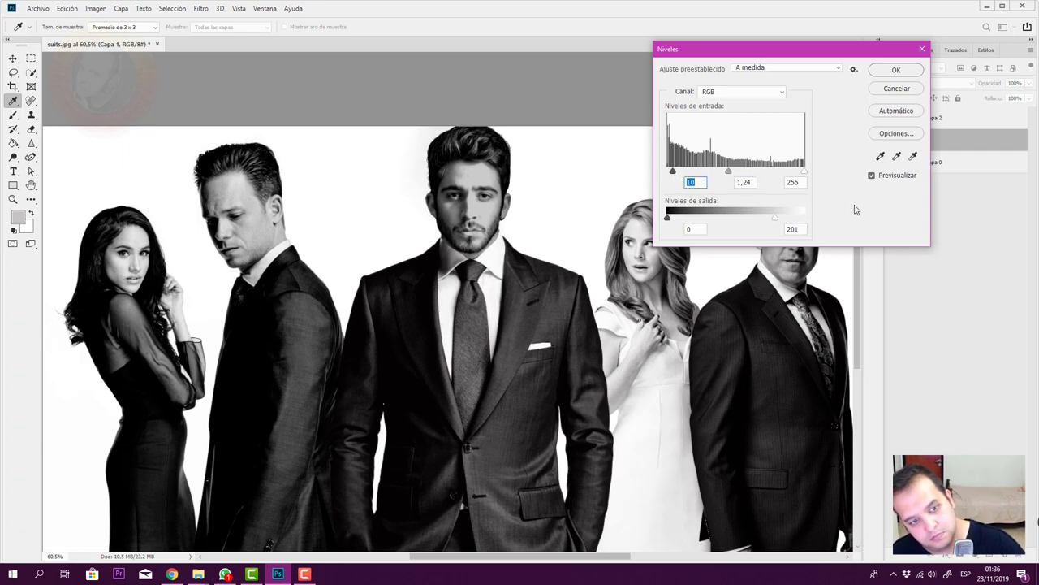
left_click(774, 217)
left_click_drag(775, 218, 784, 218)
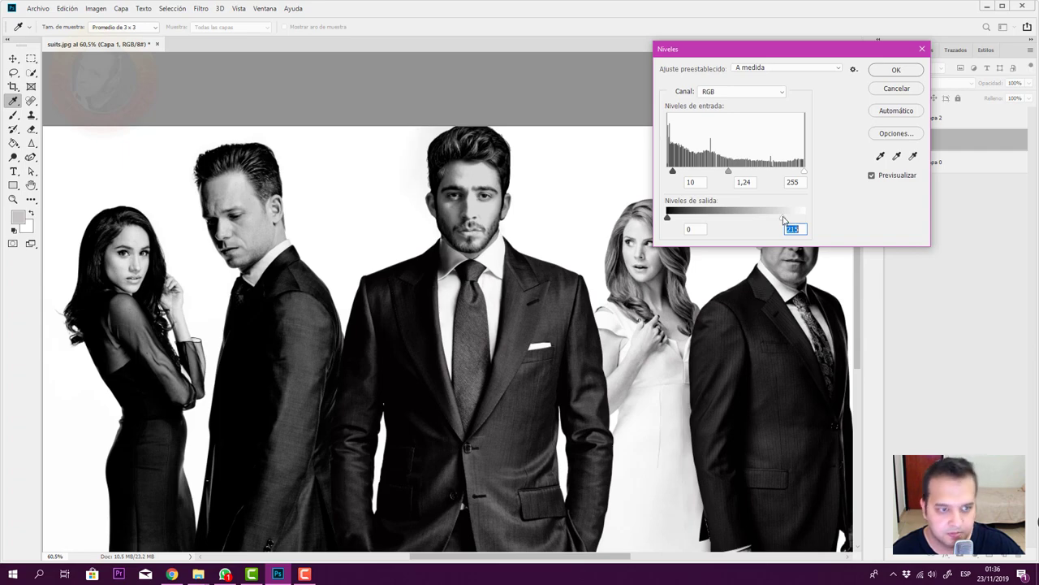
left_click_drag(783, 218, 788, 218)
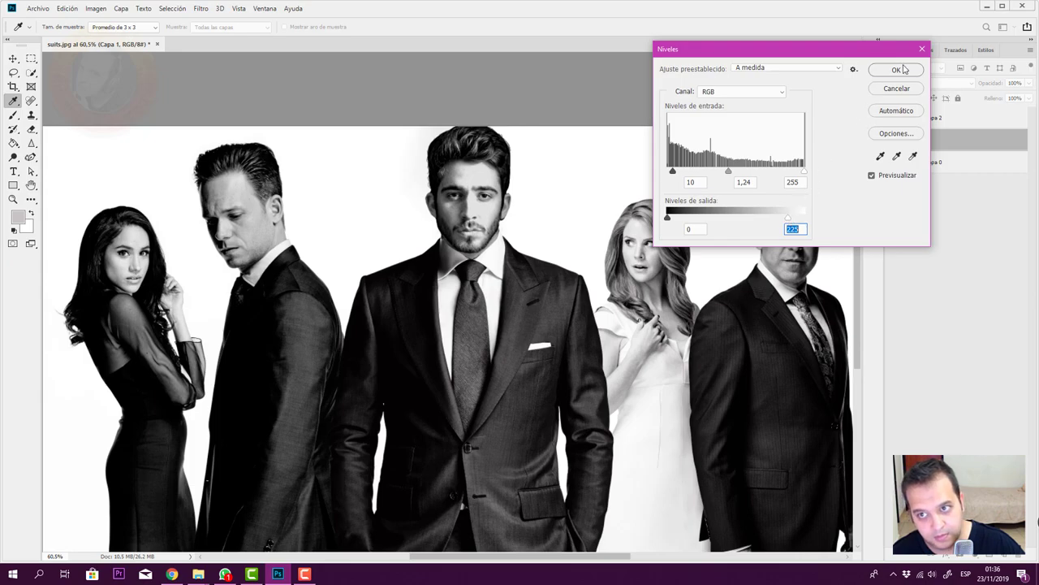
left_click(901, 70)
left_click(794, 197)
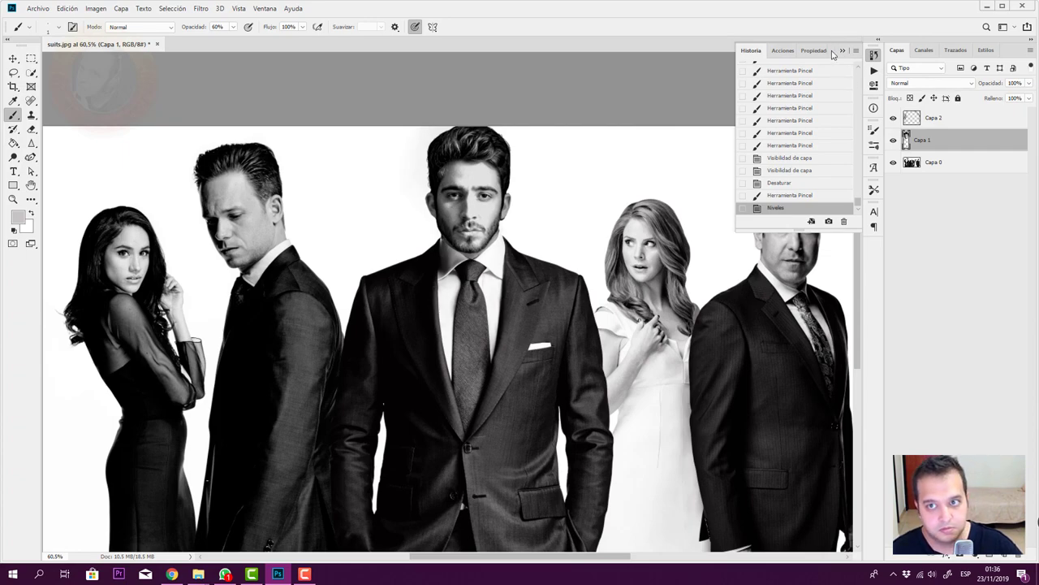
Close the History panel
left_click(842, 52)
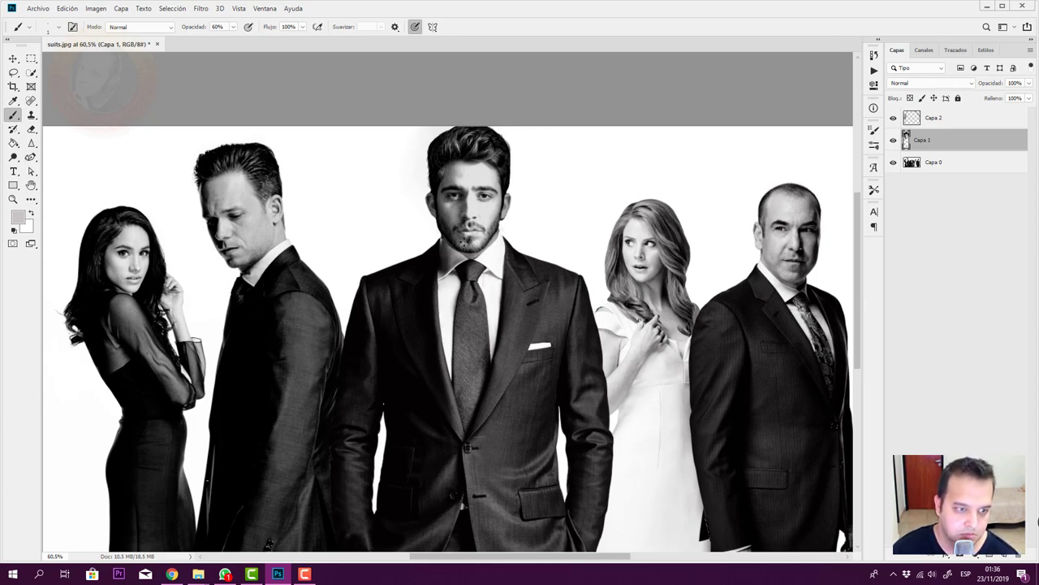
scroll(471, 248, "down", 1)
scroll(529, 261, "down", 1)
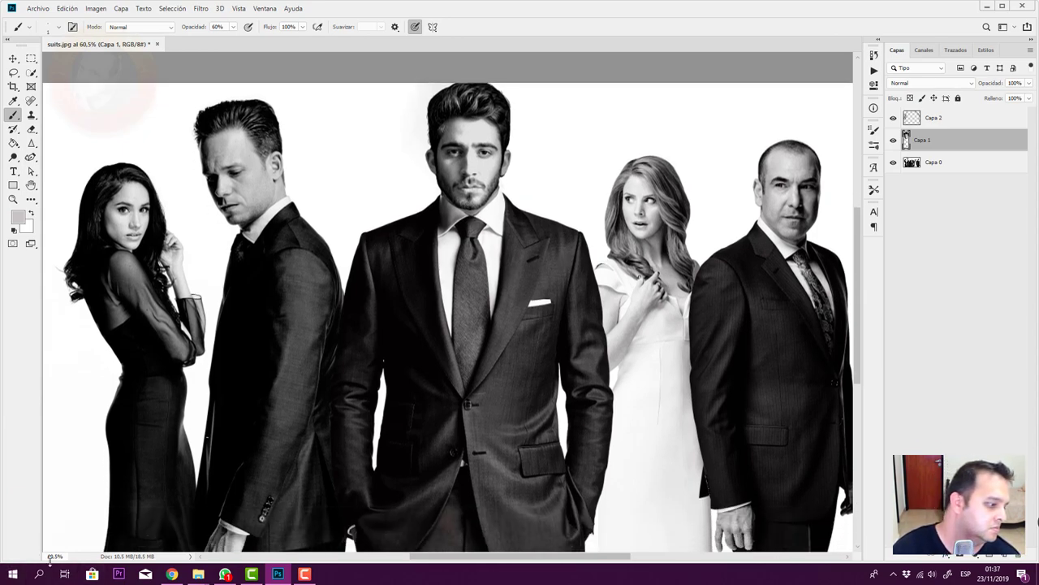
Set the document zoom to 50% to show the whole group photo
left_click(64, 556)
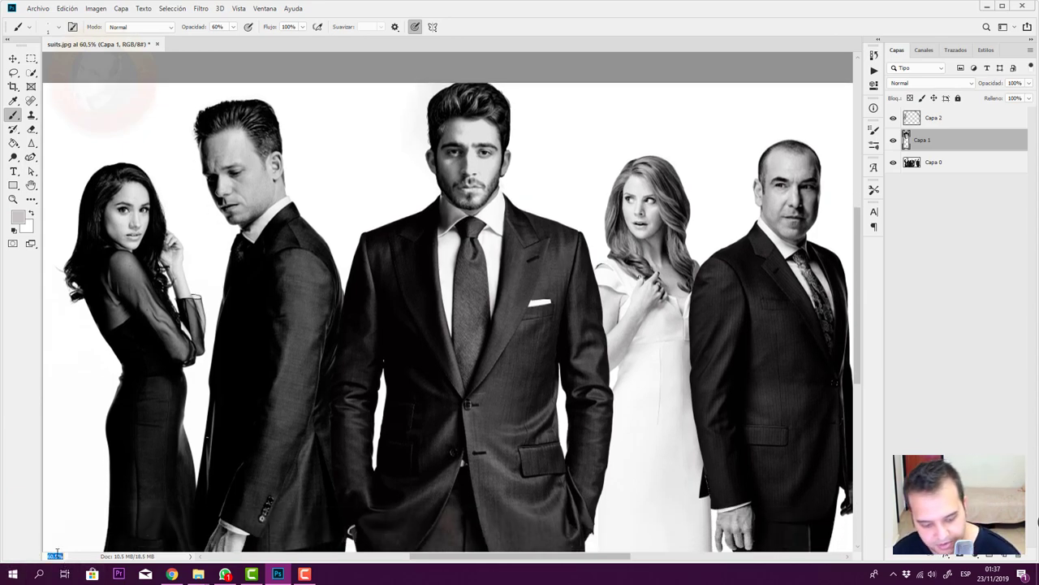
key("BackSpace")
type("50")
key("Return")
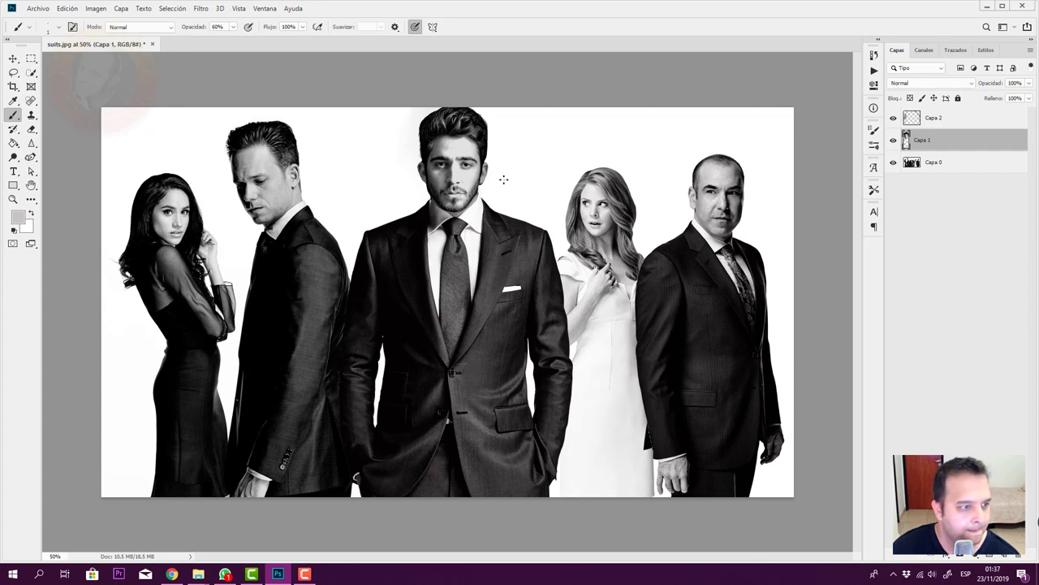
Apply Filtro > Enfocar > Enfocar más (Sharpen More) to the Capa 1 face layer
left_click(202, 10)
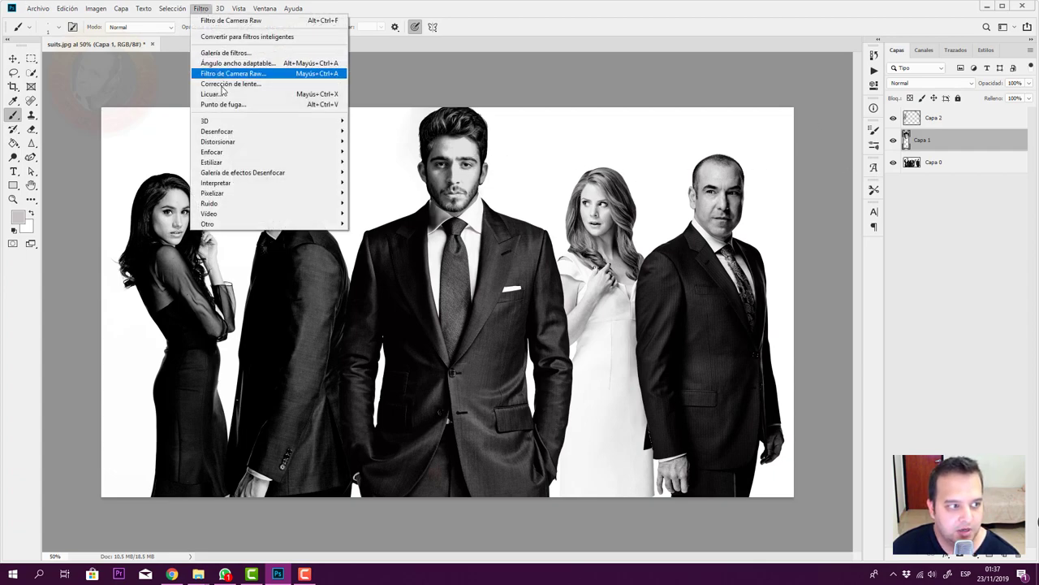
mouse_move(212, 152)
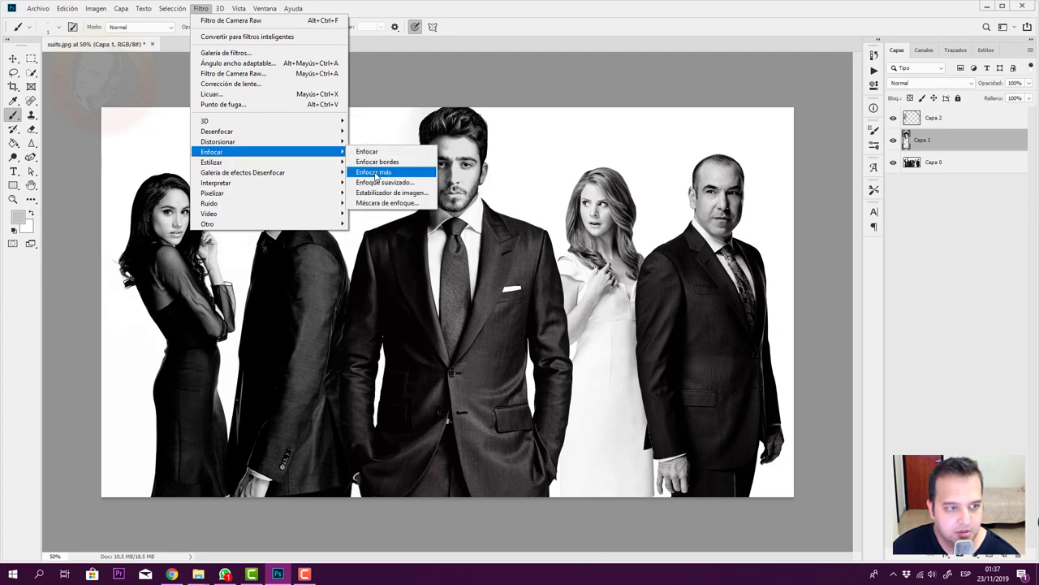
left_click(376, 173)
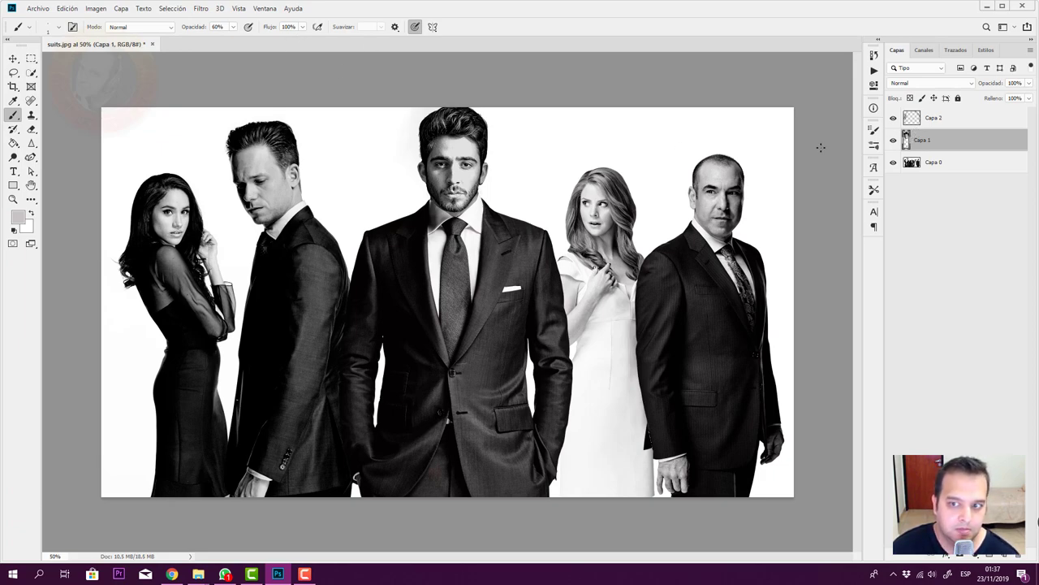
left_click(208, 10)
mouse_move(212, 152)
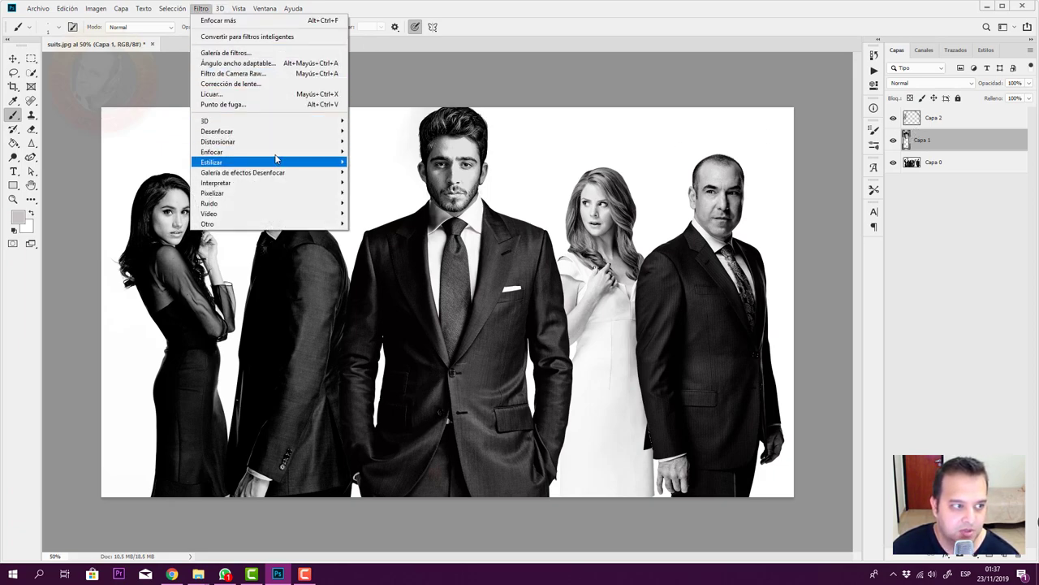
left_click(381, 152)
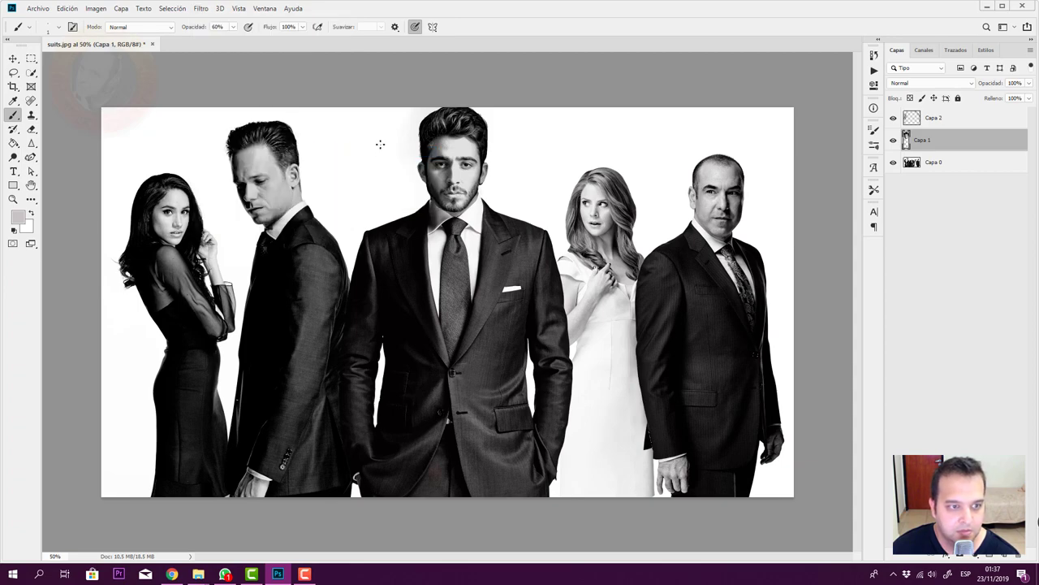